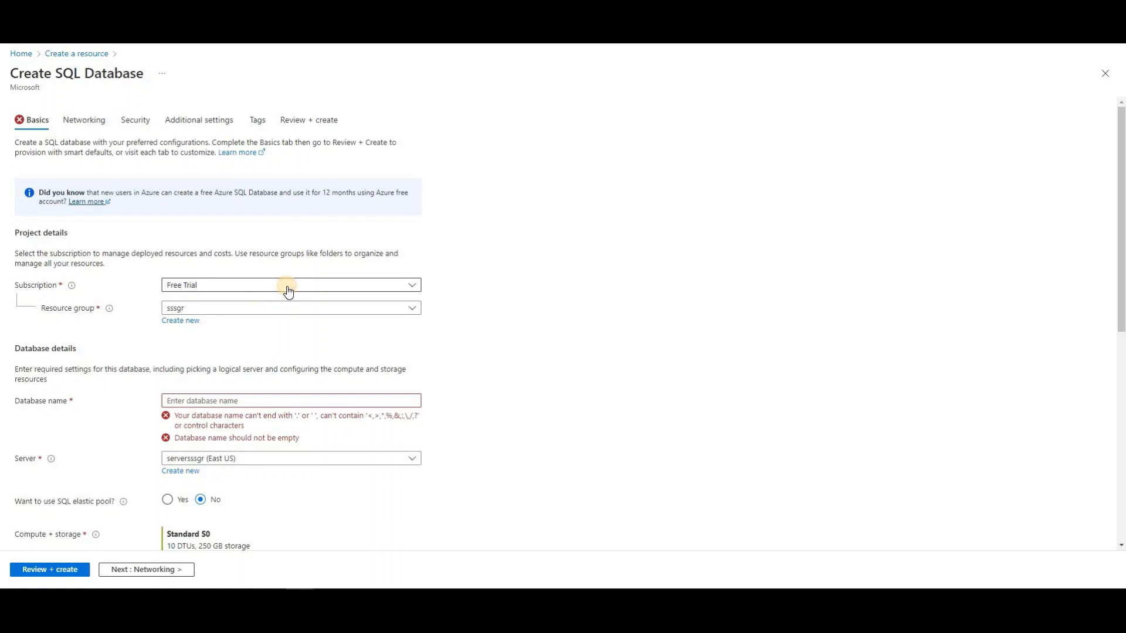
# Keep the Free Trial subscription and select the SKPSmartLearning resource group
pyautogui.click(288, 289)
pyautogui.click(286, 288)
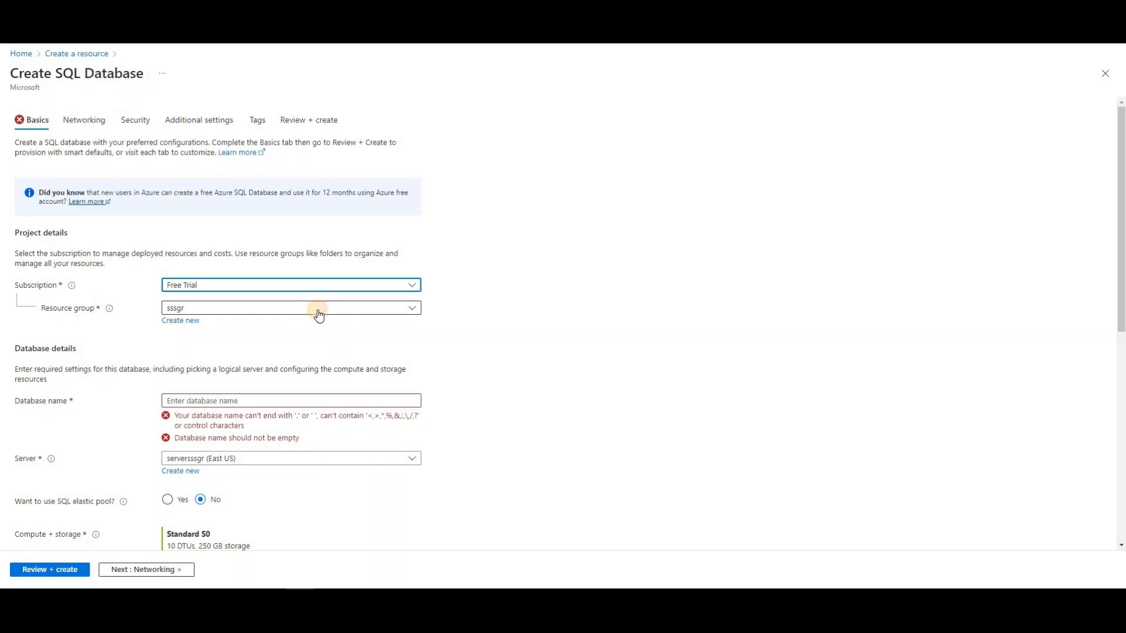
pyautogui.click(317, 311)
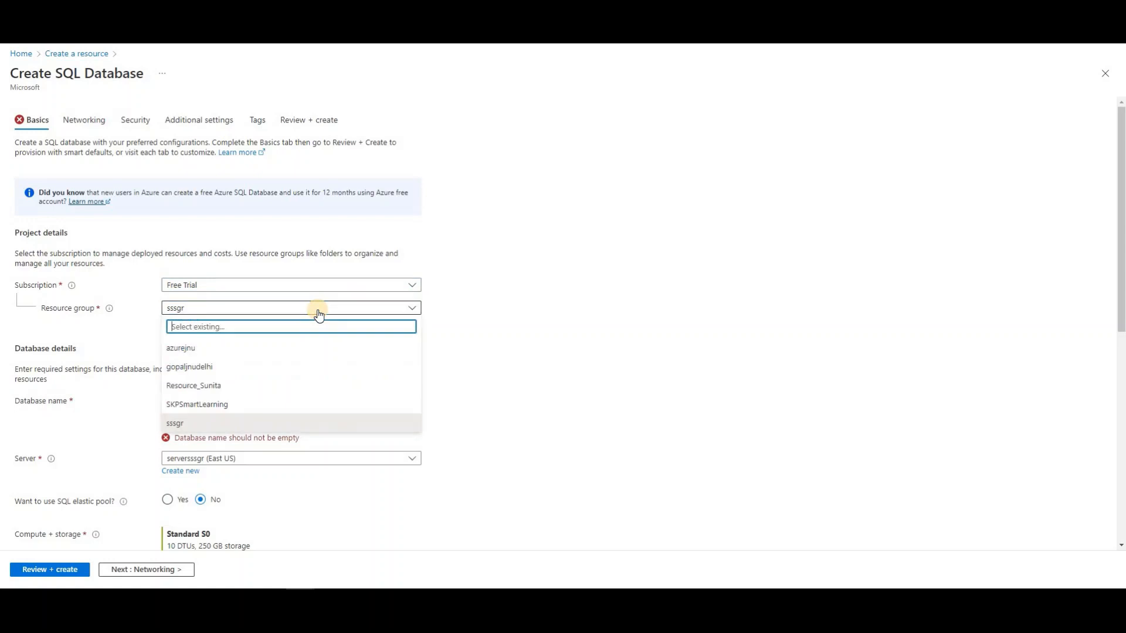
pyautogui.click(226, 405)
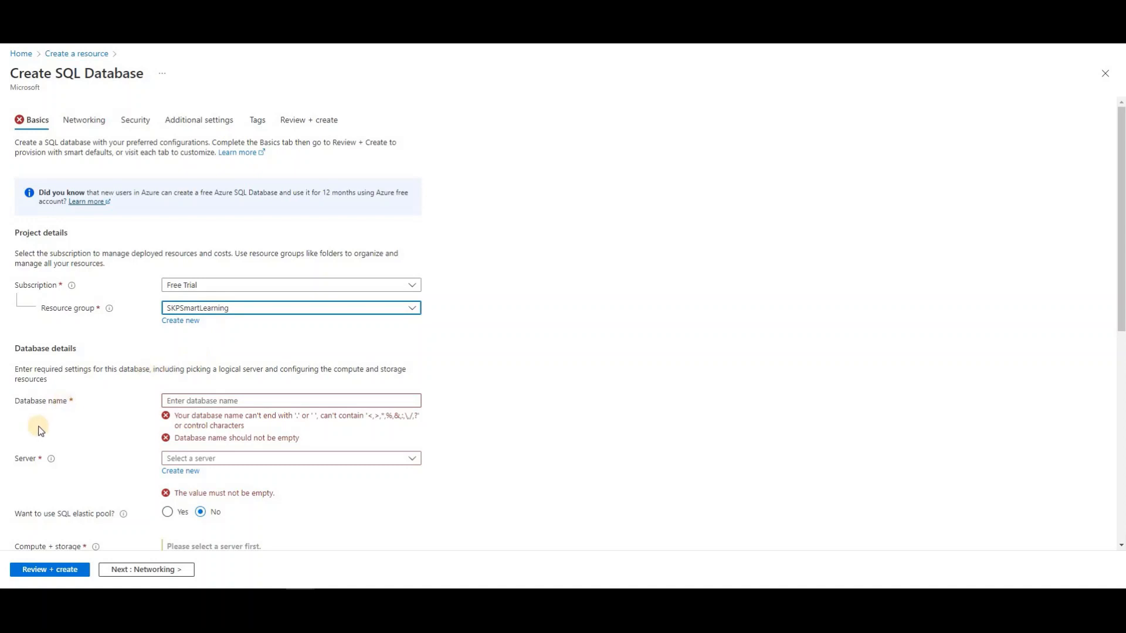
# Name the database skpdatabase
pyautogui.click(189, 401)
pyautogui.write('s')
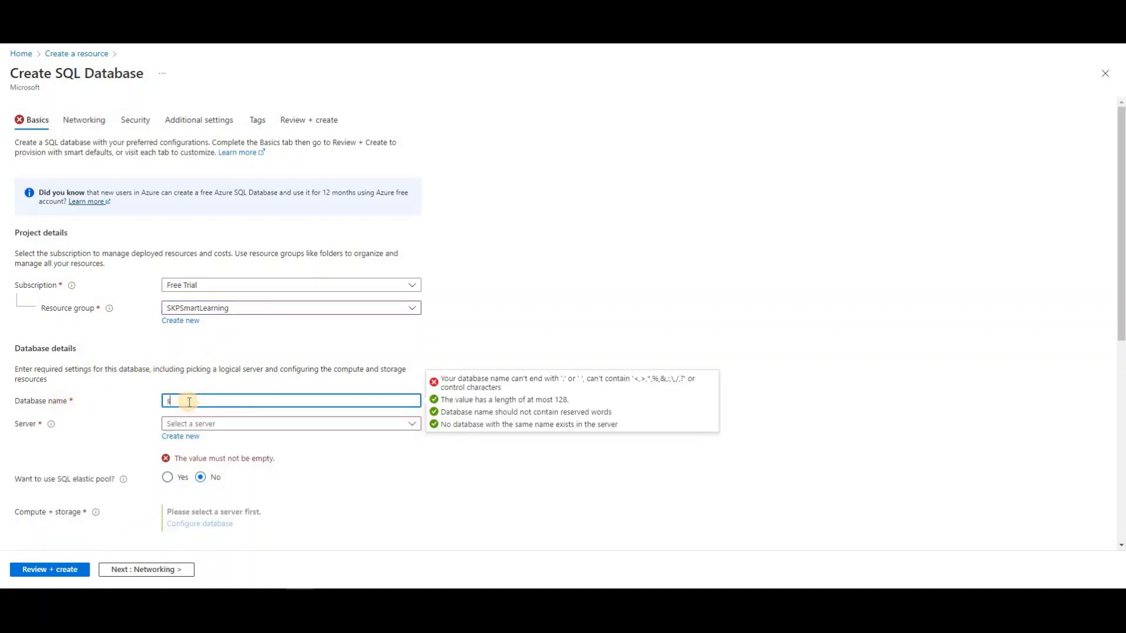
pyautogui.write('kp')
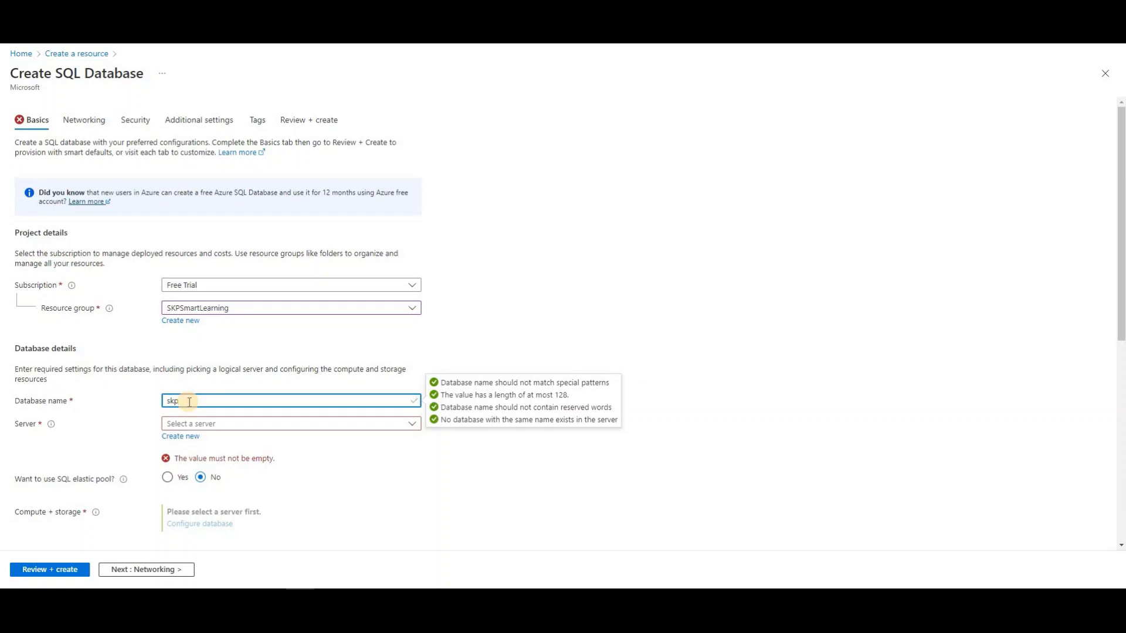
pyautogui.write('database')
pyautogui.click(343, 459)
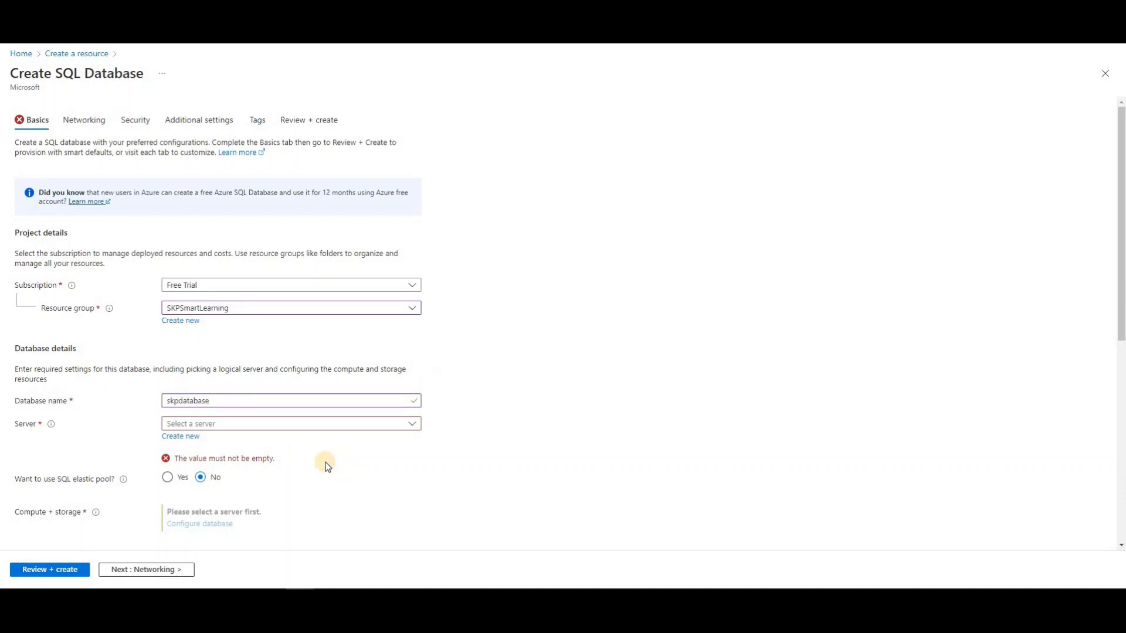
# Look through the existing servers in the Server dropdown without choosing one
pyautogui.click(329, 424)
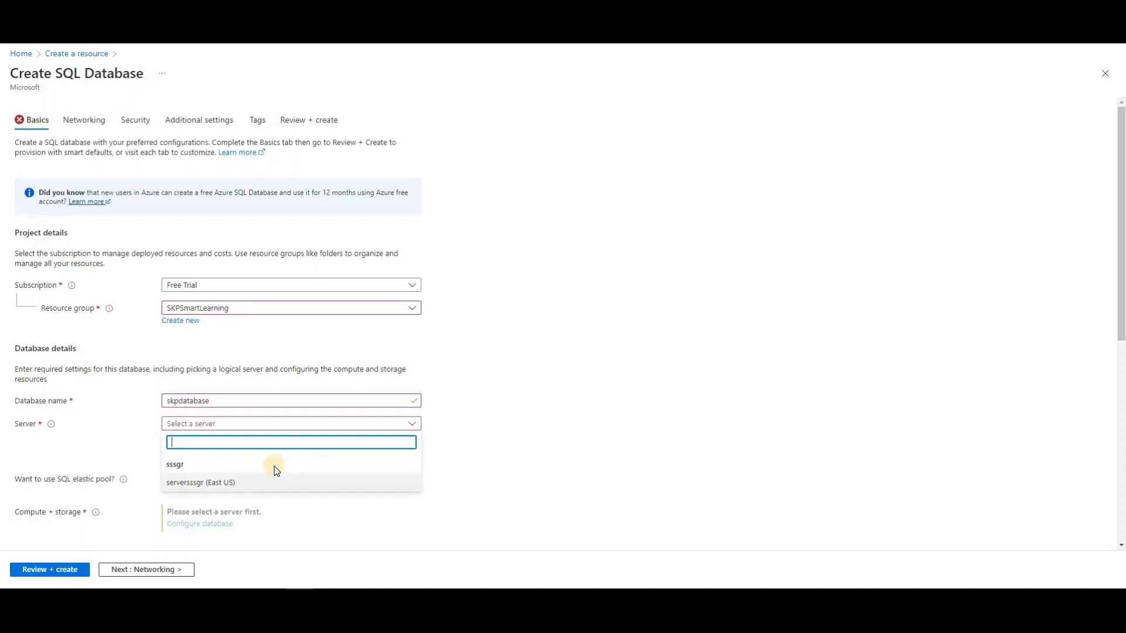
pyautogui.click(469, 441)
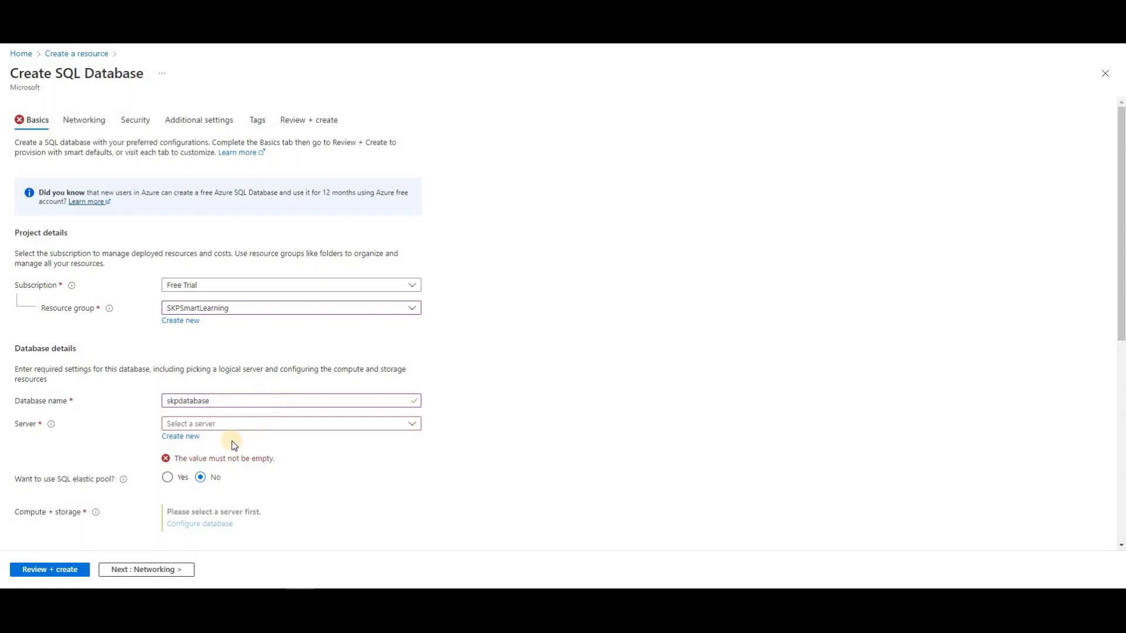
pyautogui.click(238, 425)
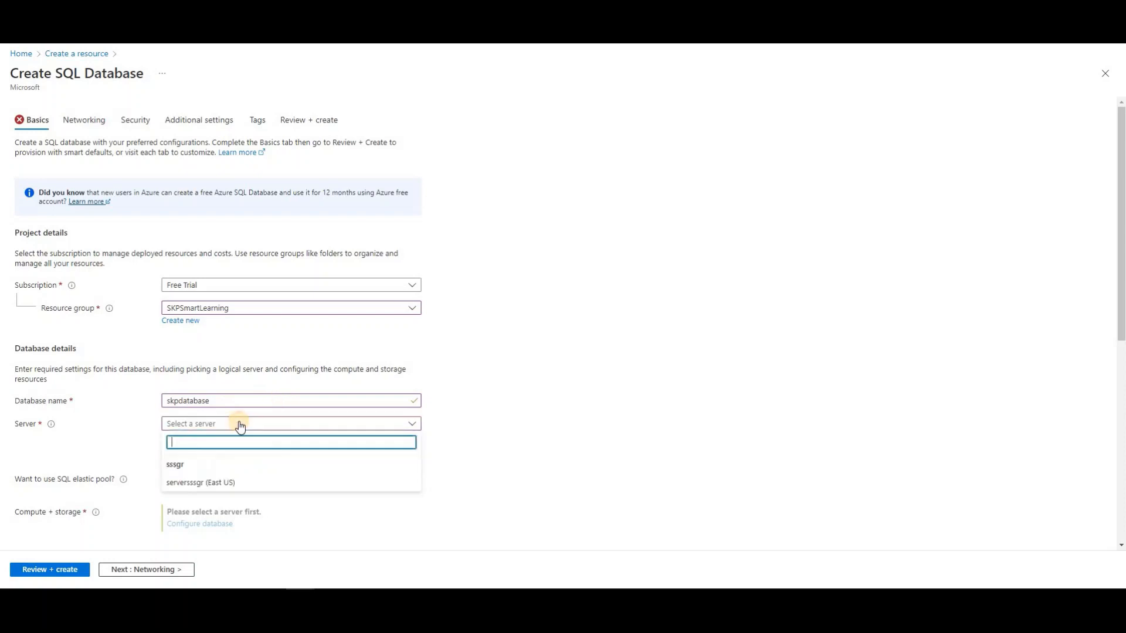
pyautogui.click(238, 424)
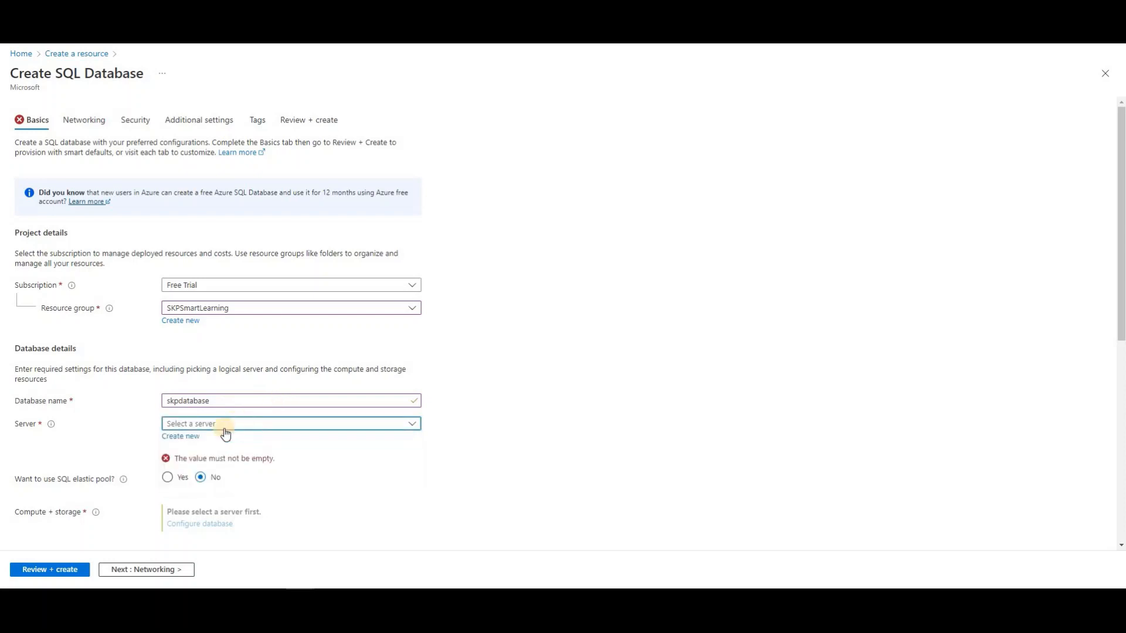
# Start a new server named skpserver, keeping the location (US) East US
pyautogui.click(185, 438)
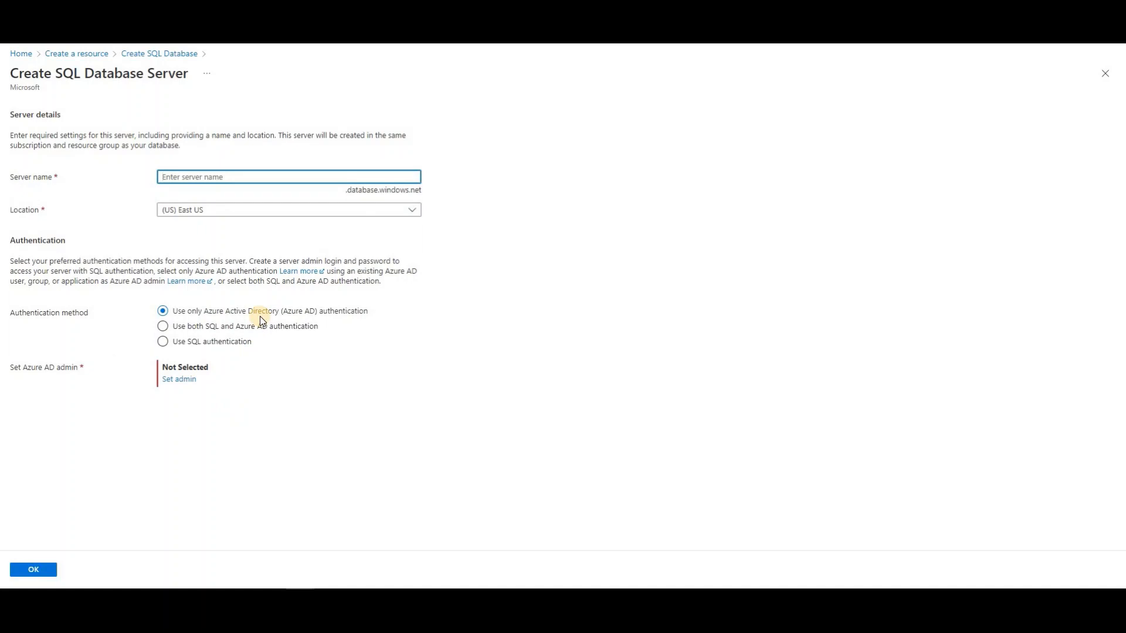
pyautogui.write('skp')
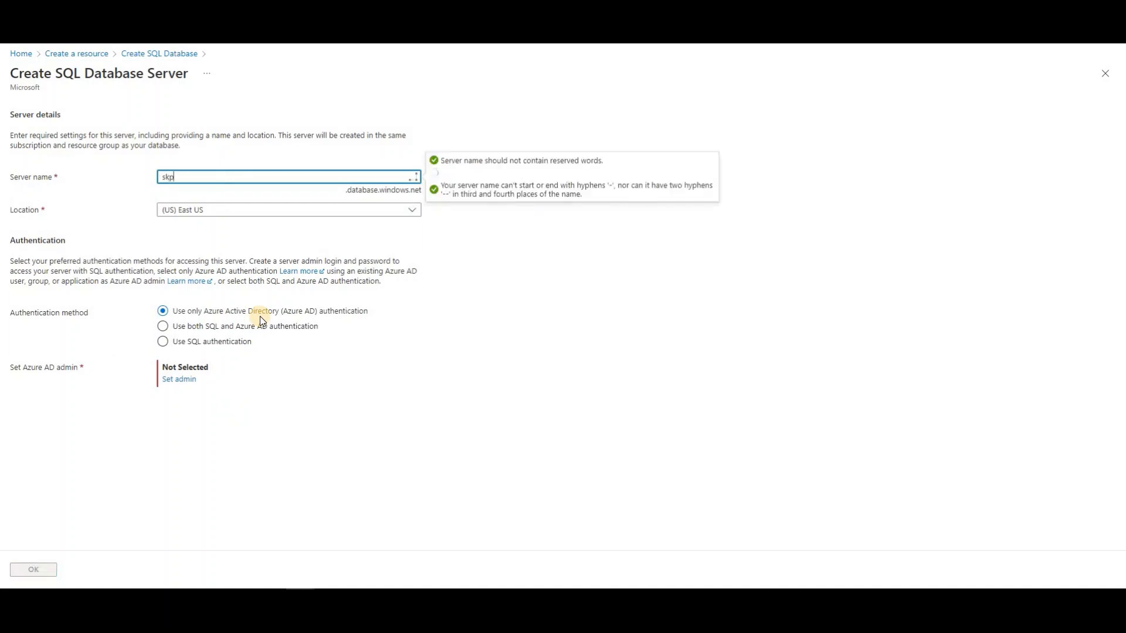
pyautogui.write('server')
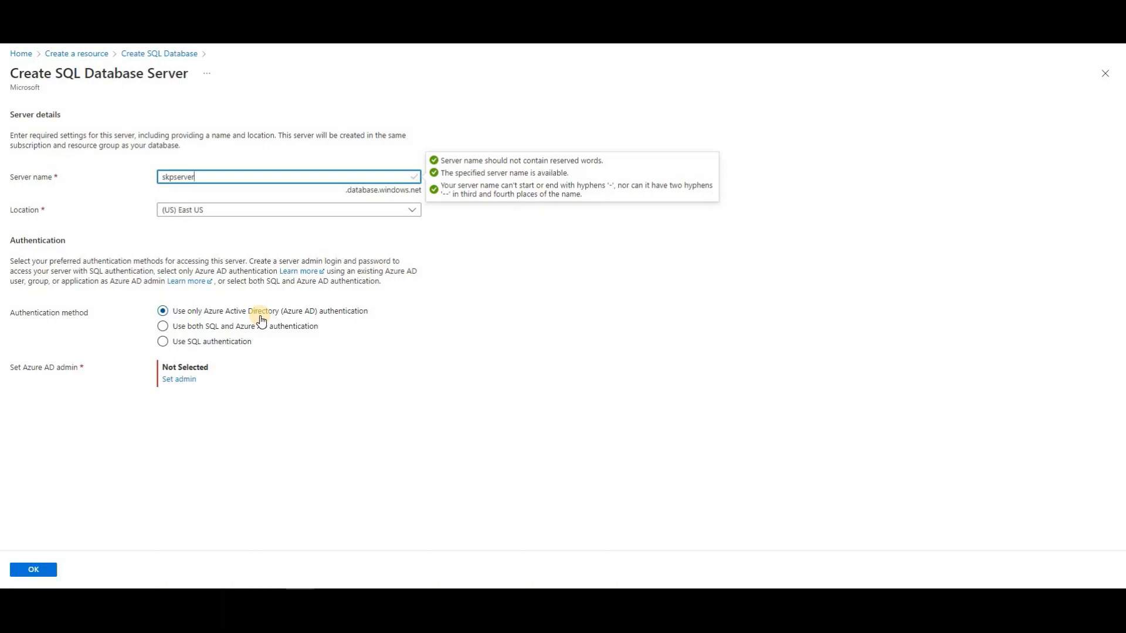
pyautogui.click(504, 311)
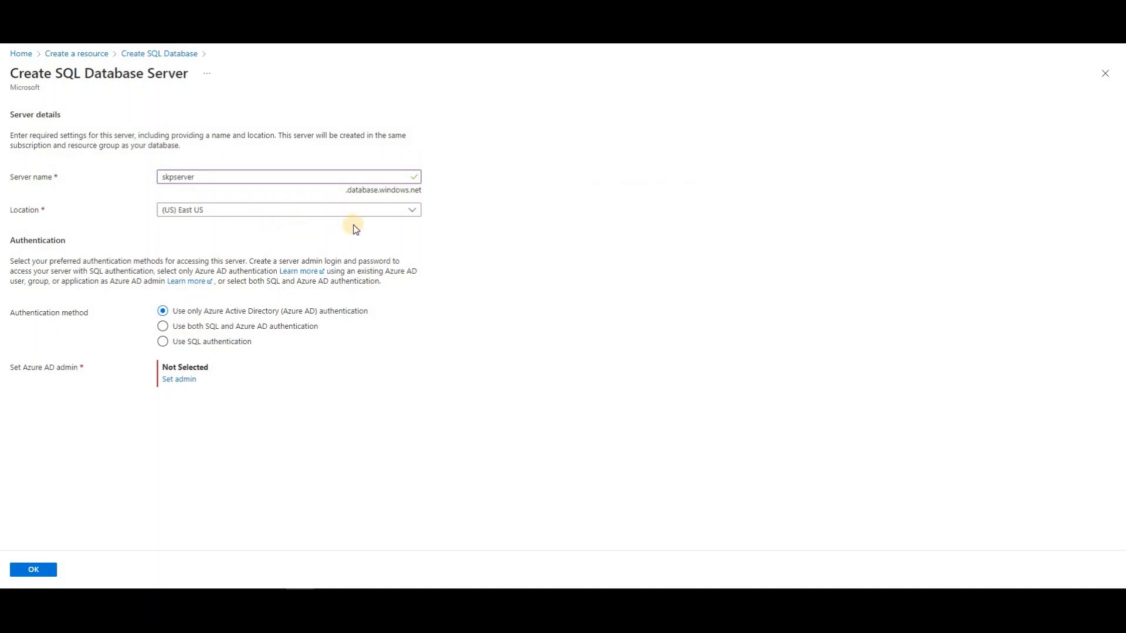
pyautogui.click(381, 210)
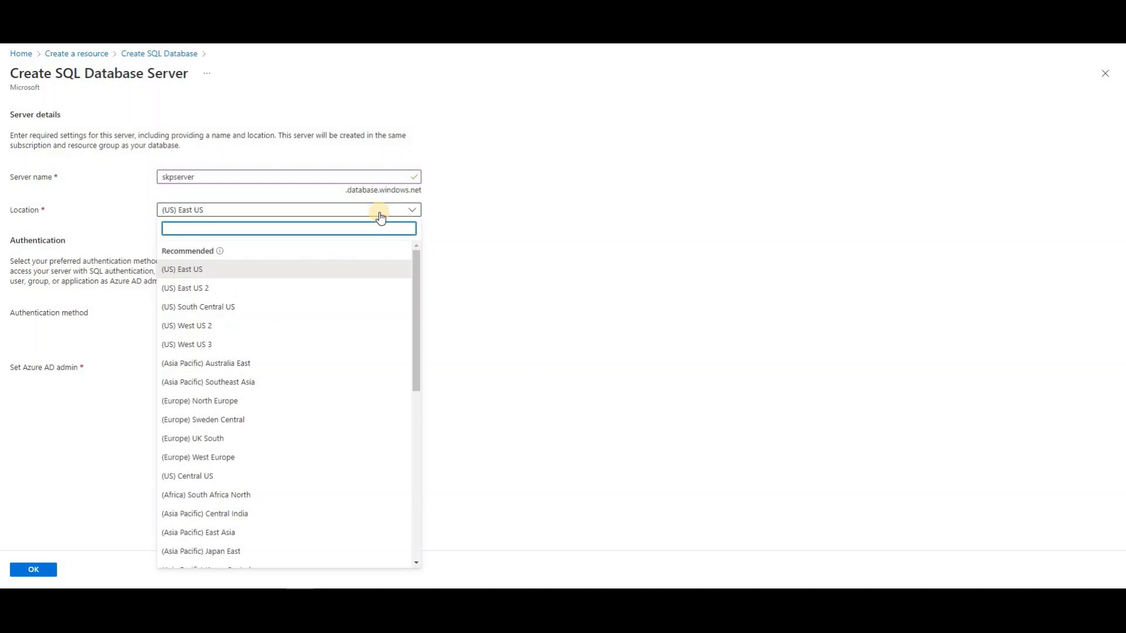
pyautogui.click(381, 211)
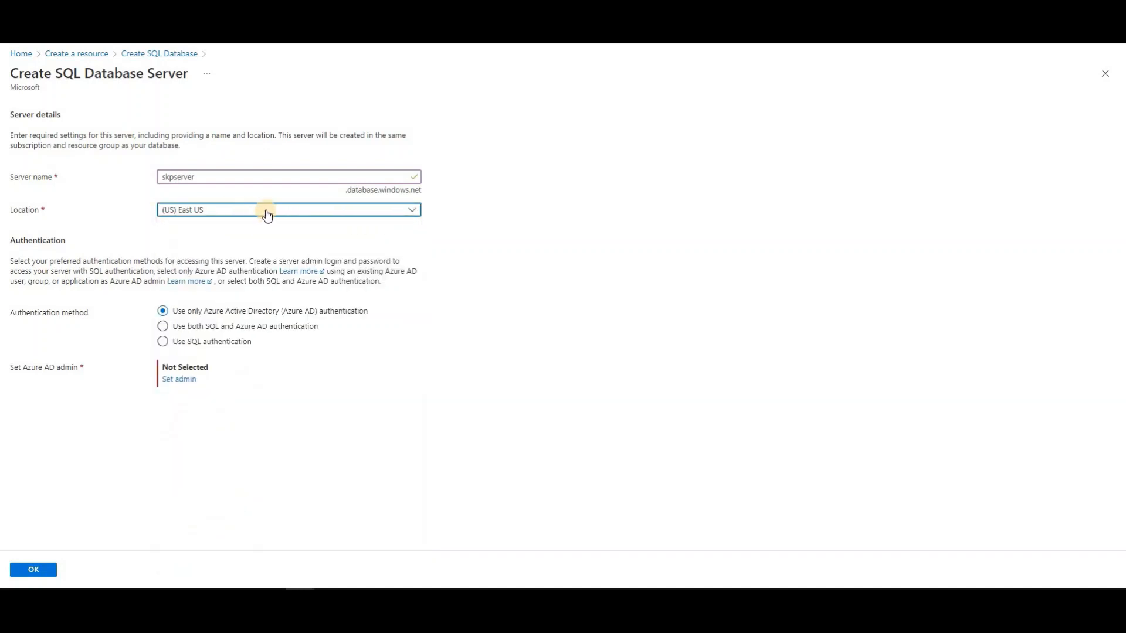
# Use SQL authentication only, with server admin login skpadmin
pyautogui.click(251, 328)
pyautogui.click(163, 343)
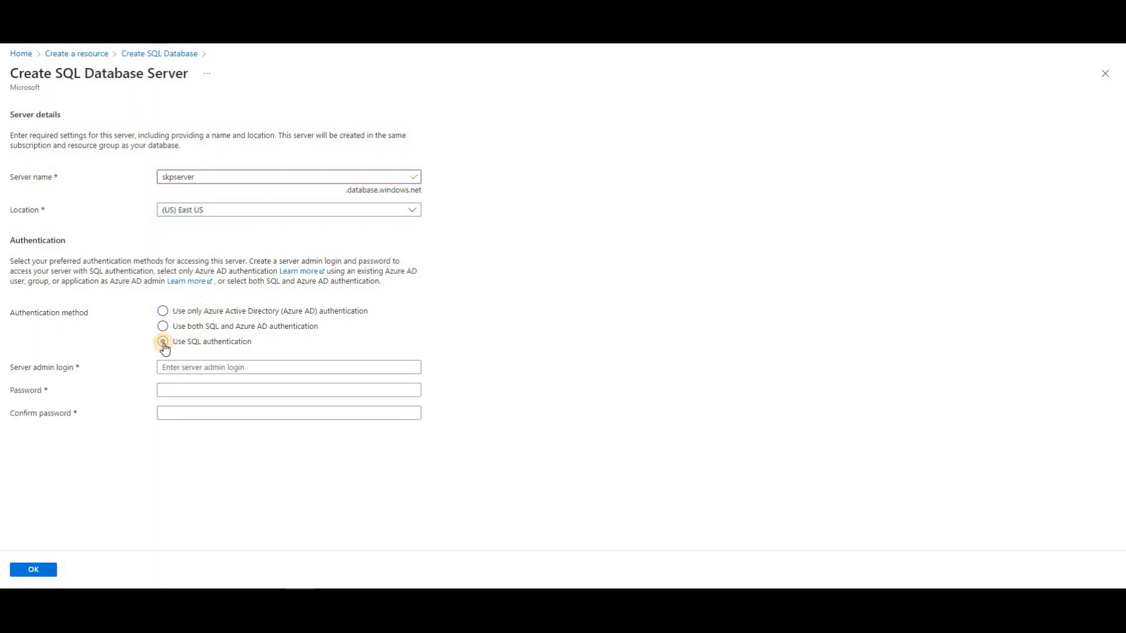
pyautogui.click(185, 364)
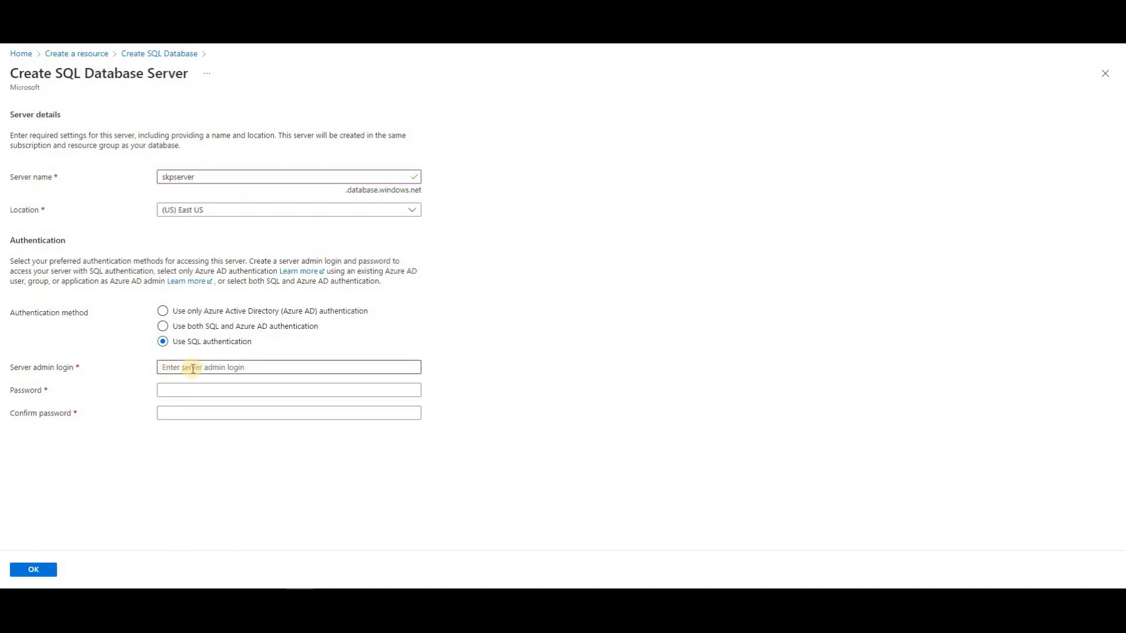
pyautogui.click(215, 366)
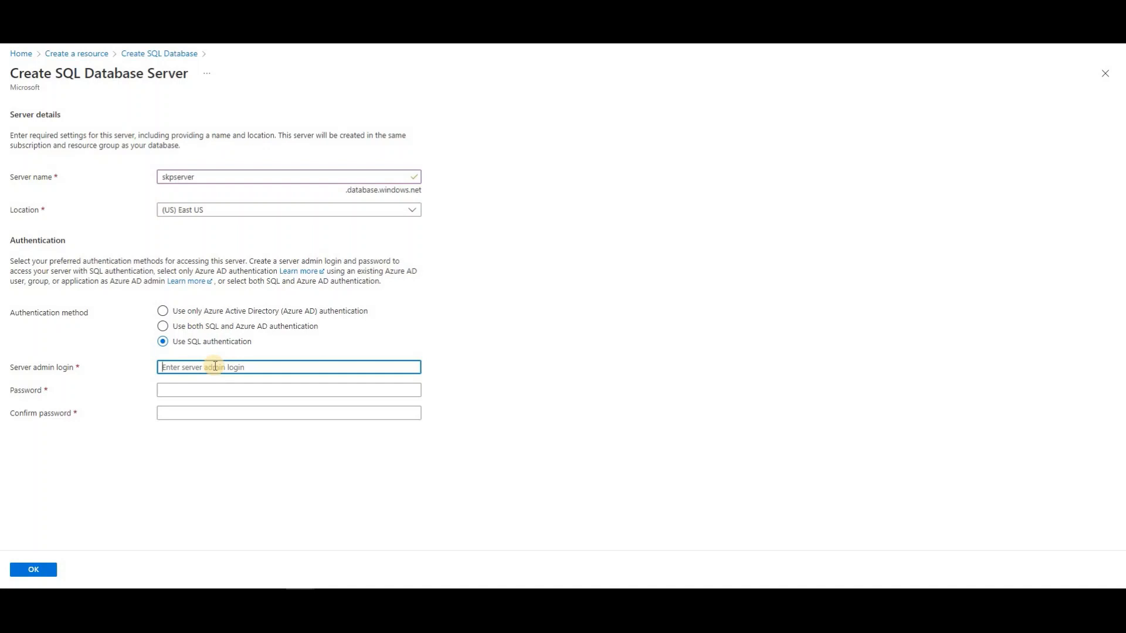
pyautogui.write('skpadmin')
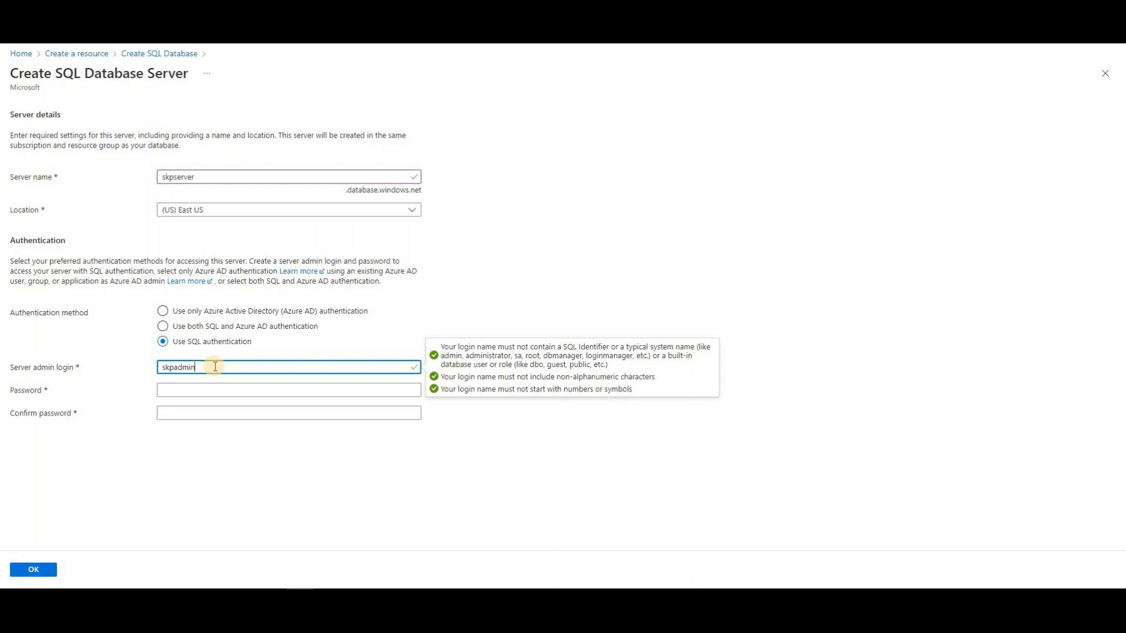
# Enter and confirm the admin password, then confirm the new server settings
pyautogui.click(207, 389)
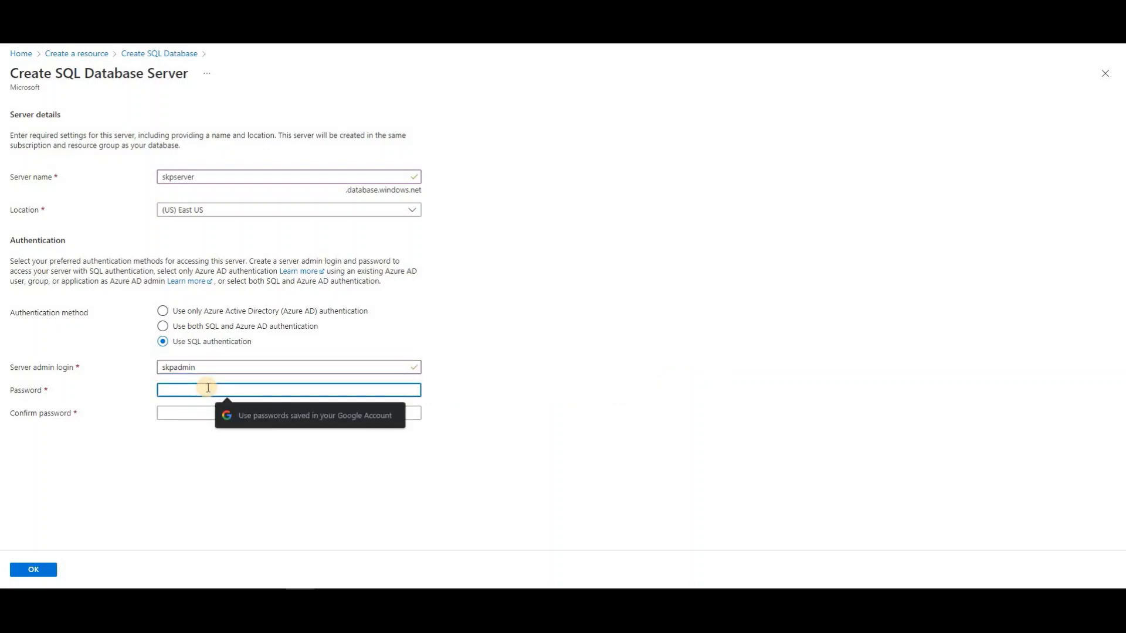
pyautogui.write('•••••')
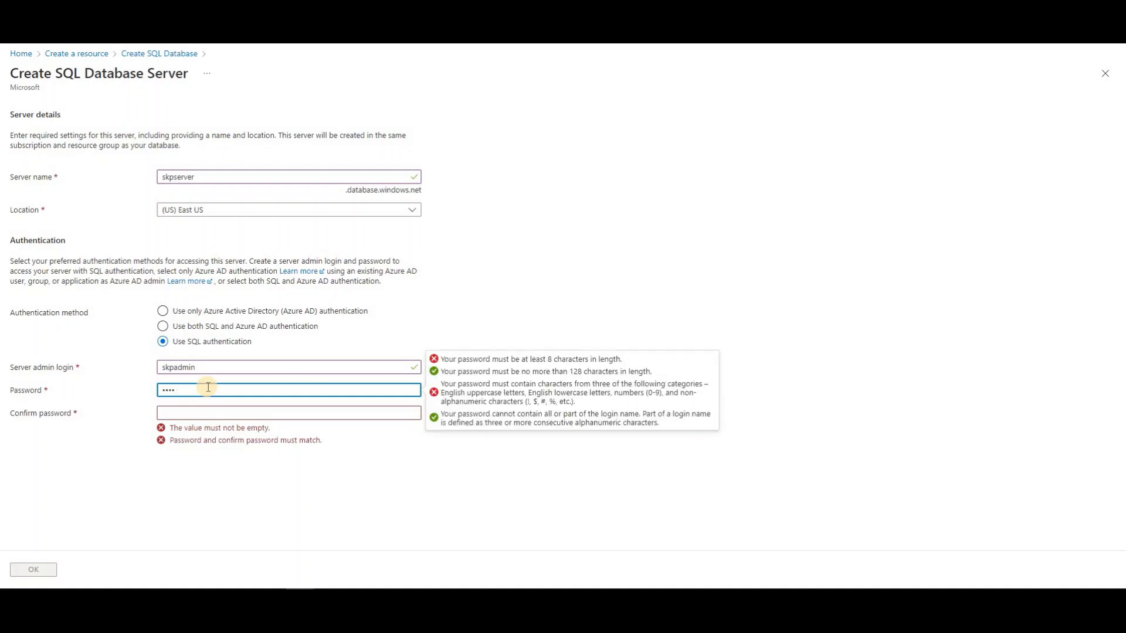
pyautogui.press('BackSpace')
pyautogui.press('BackSpace')
pyautogui.press('BackSpace')
pyautogui.press('BackSpace')
pyautogui.press('BackSpace')
pyautogui.write('••••••••••')
pyautogui.click(209, 411)
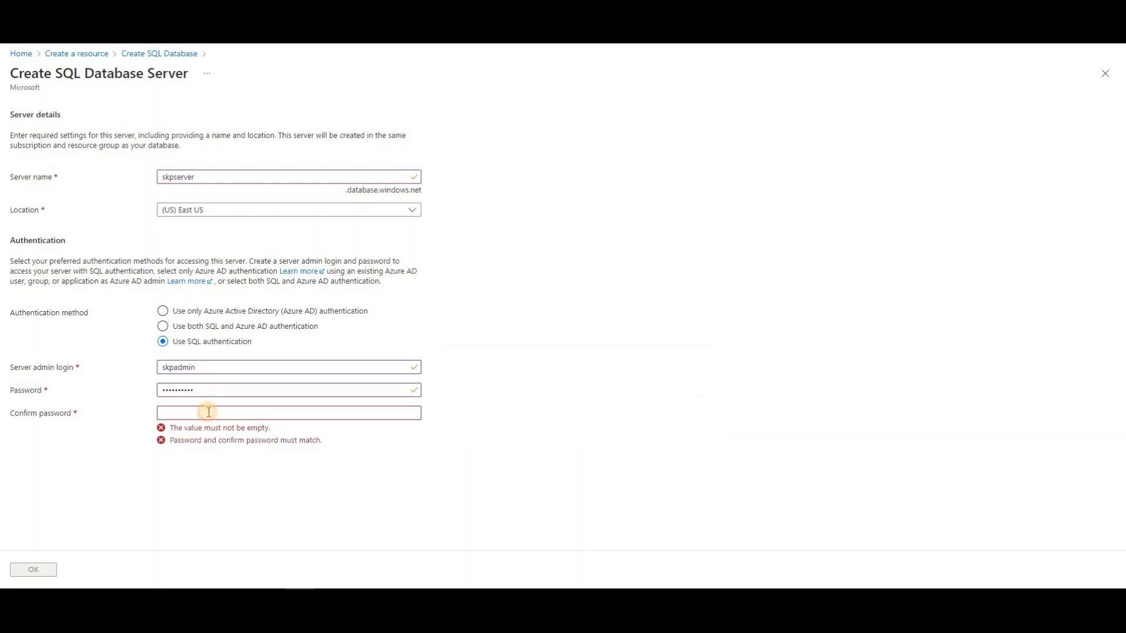
pyautogui.write('•••••')
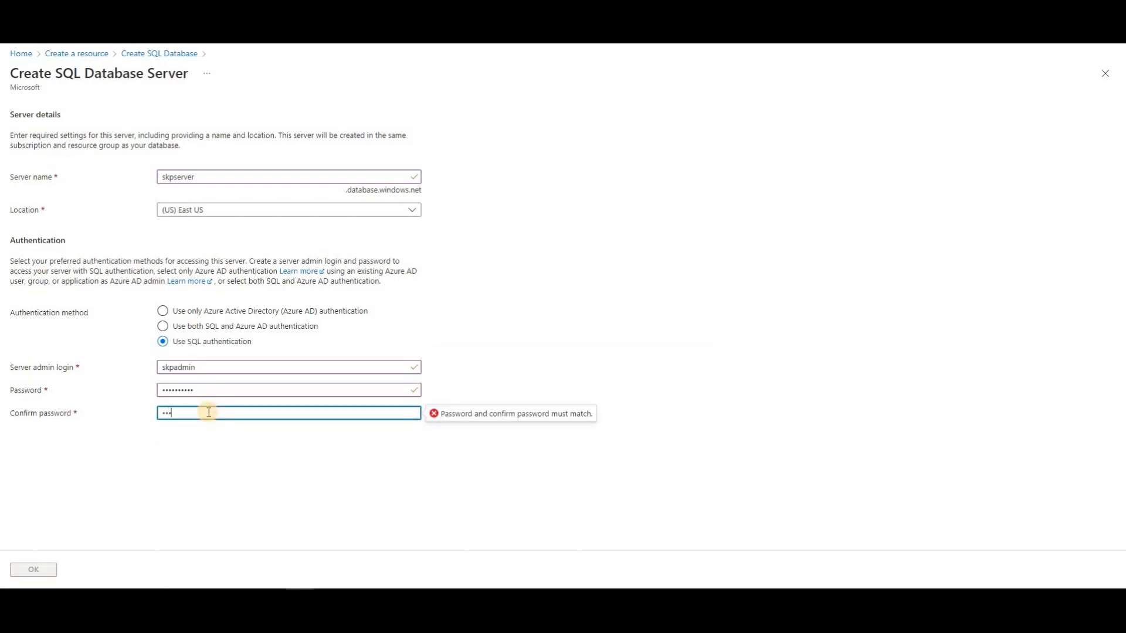
pyautogui.write('•••••')
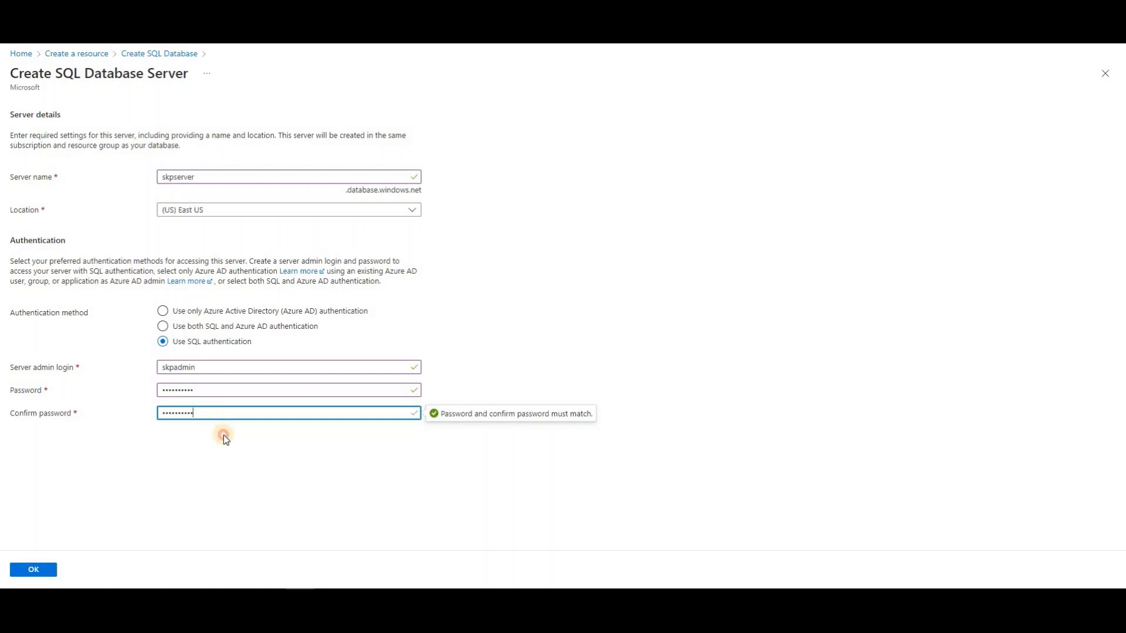
pyautogui.click(223, 435)
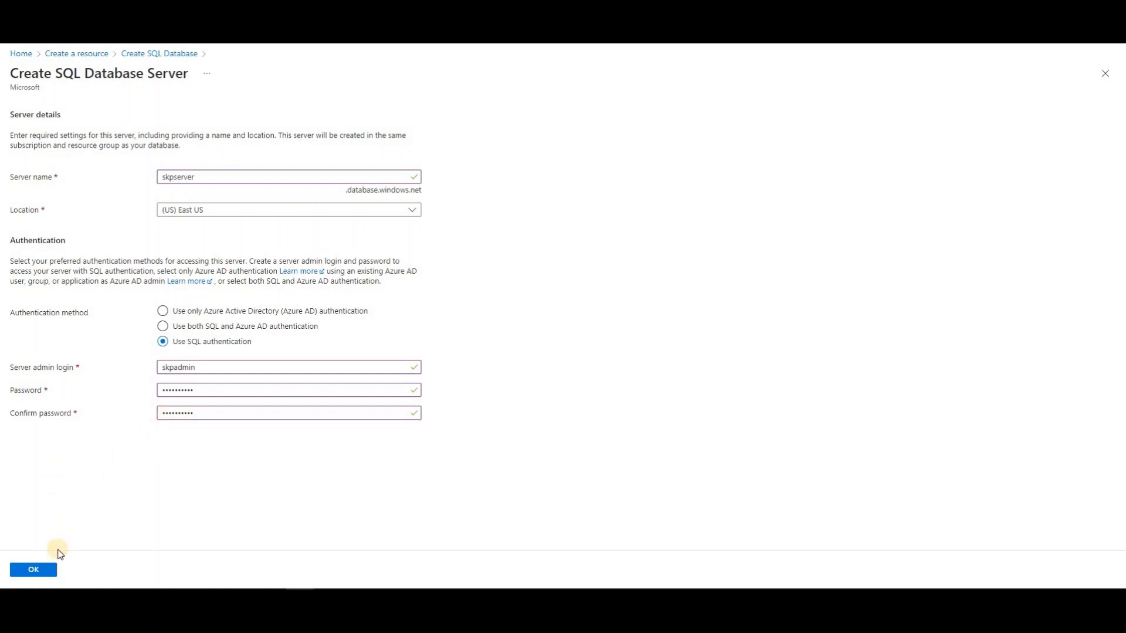
pyautogui.click(40, 573)
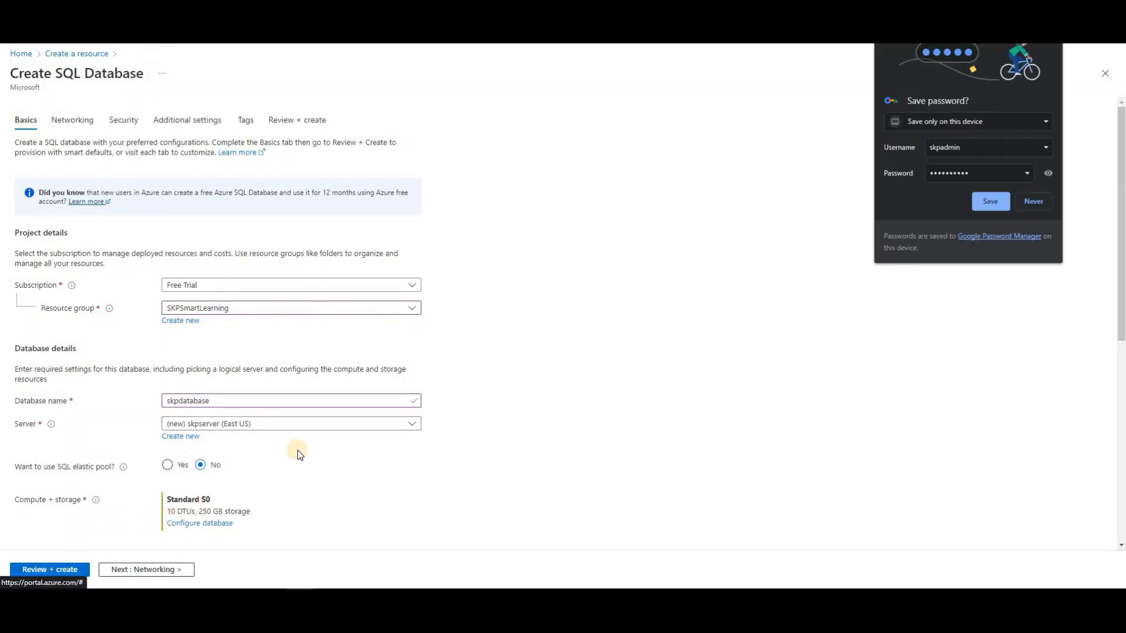
# Decline Chrome's save-password prompt and scroll down to the Compute + storage section
pyautogui.click(1035, 199)
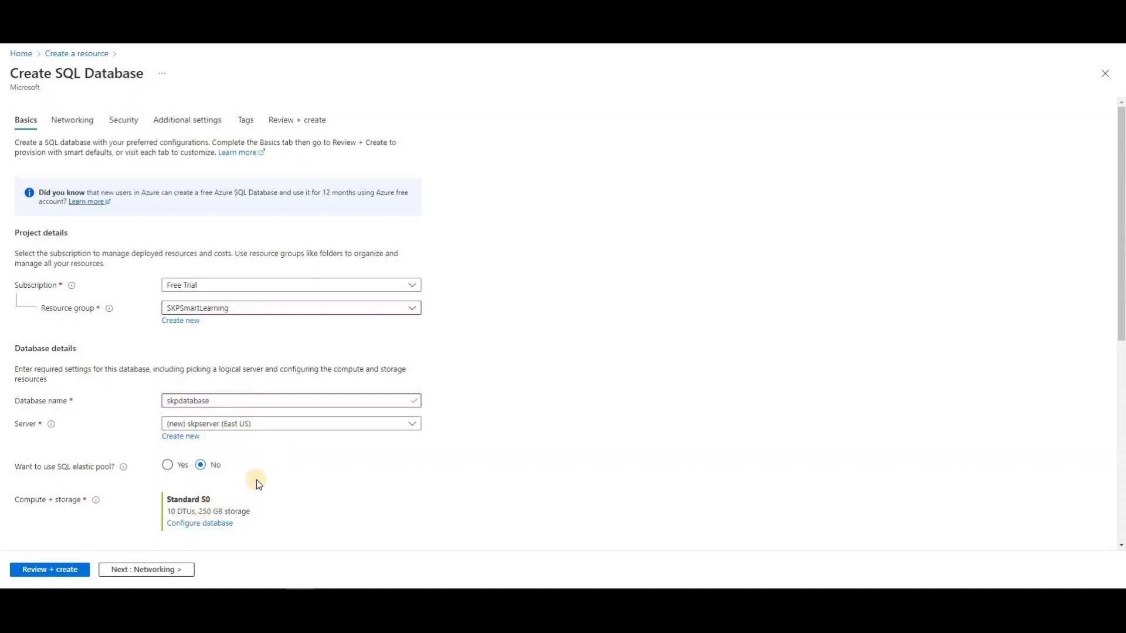
pyautogui.scroll(-2, 255, 478)
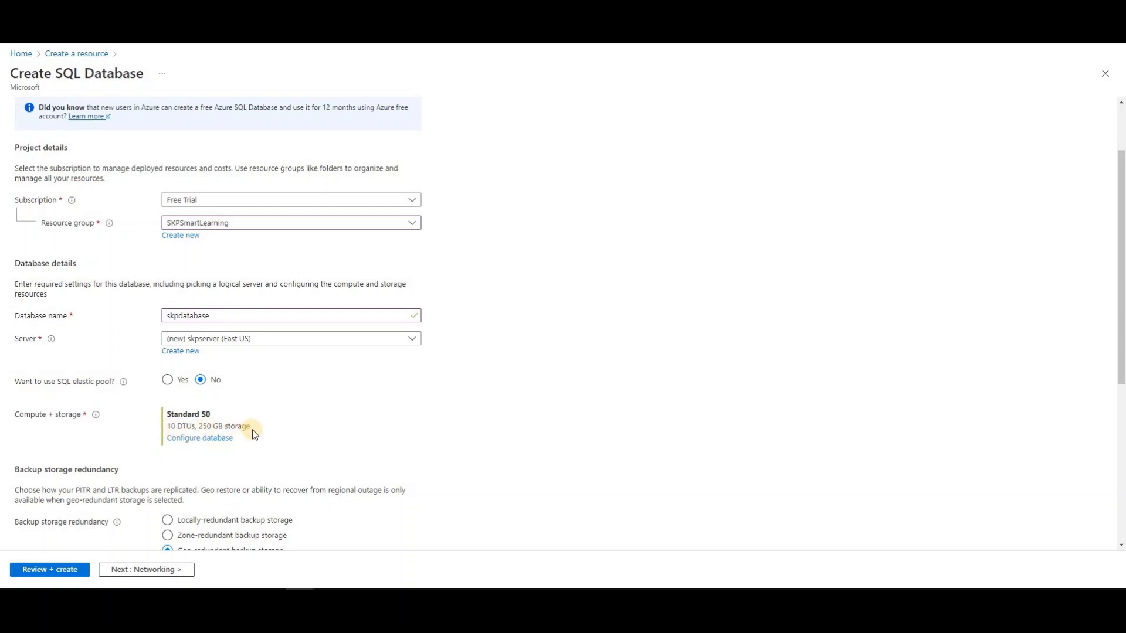
# Apply the Basic service tier (5 DTUs, 2 GB) at about 384.63 INR per month
pyautogui.click(202, 438)
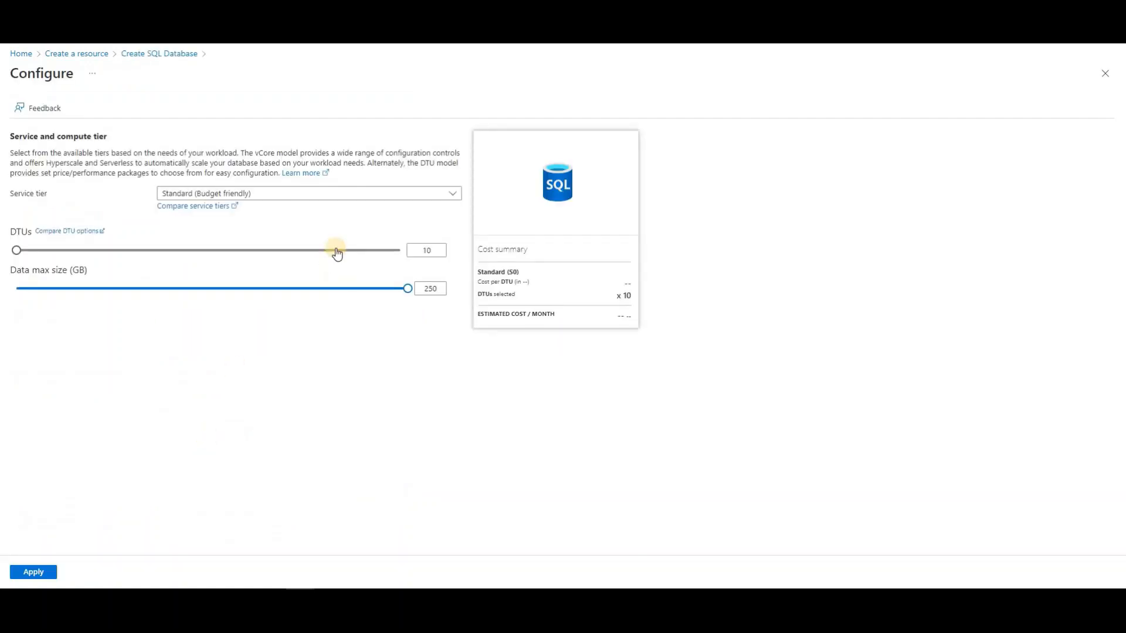
pyautogui.click(369, 200)
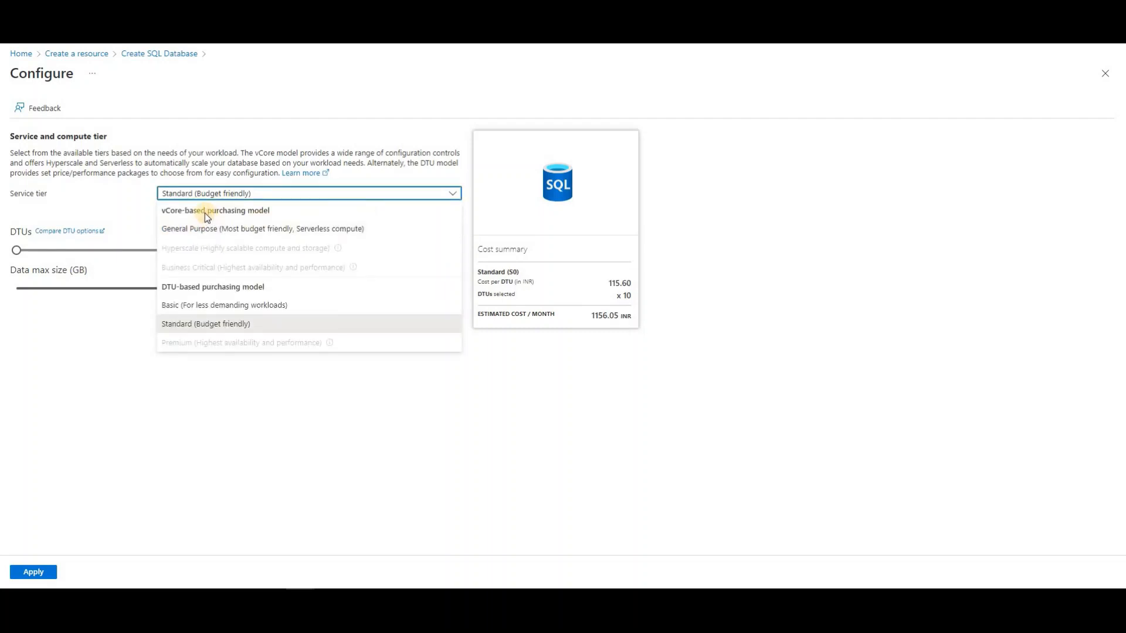
pyautogui.click(194, 305)
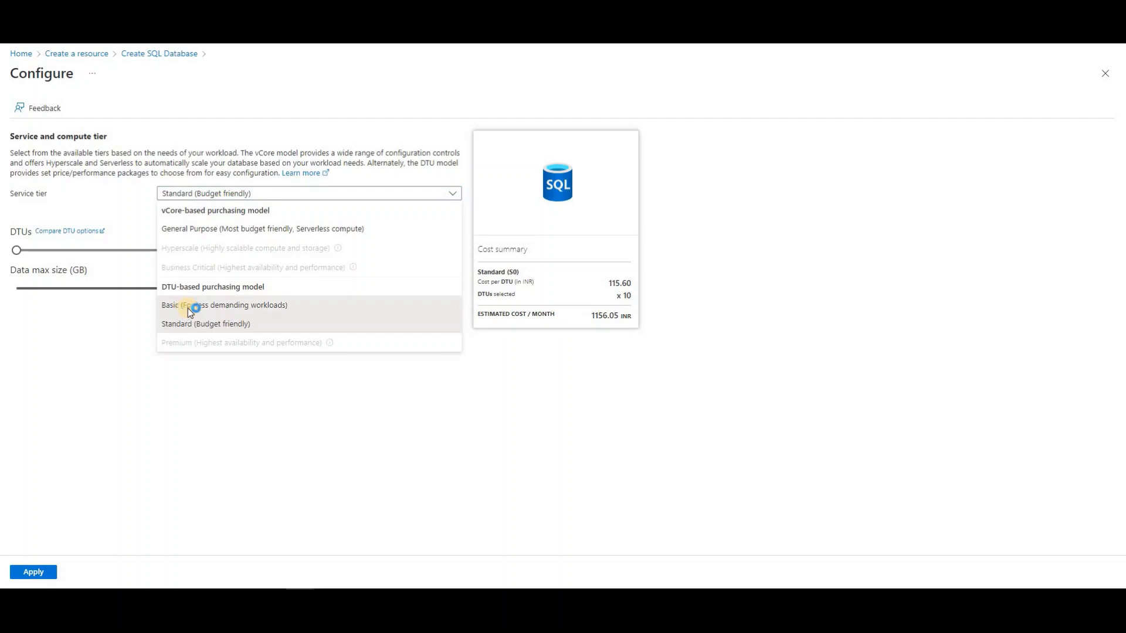
pyautogui.click(187, 308)
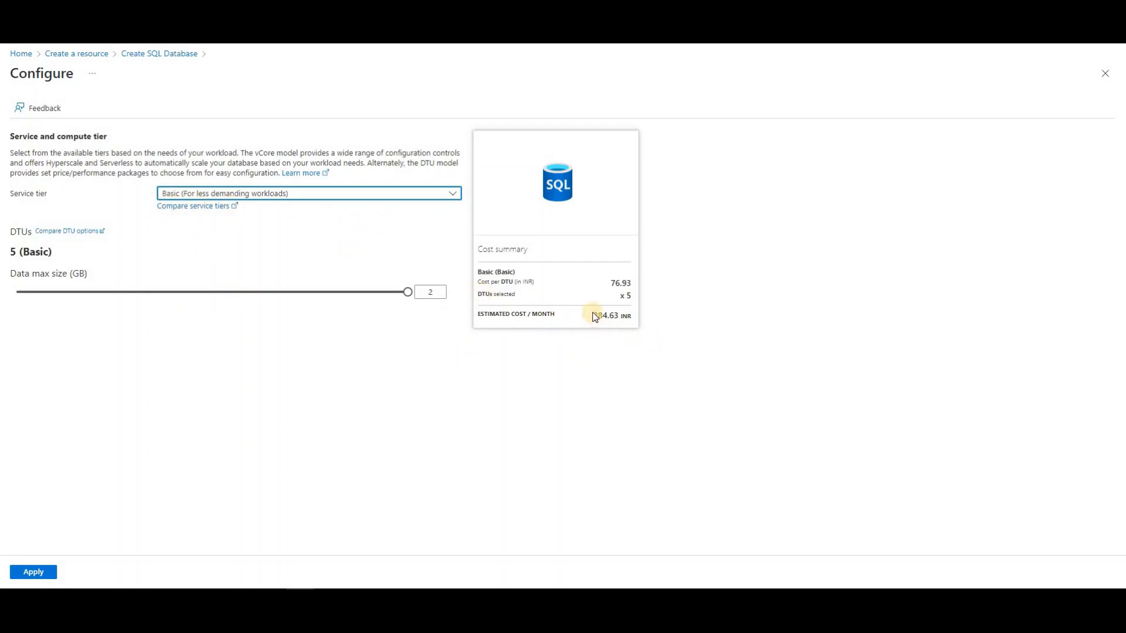
pyautogui.moveTo(605, 323); pyautogui.dragTo(620, 323)
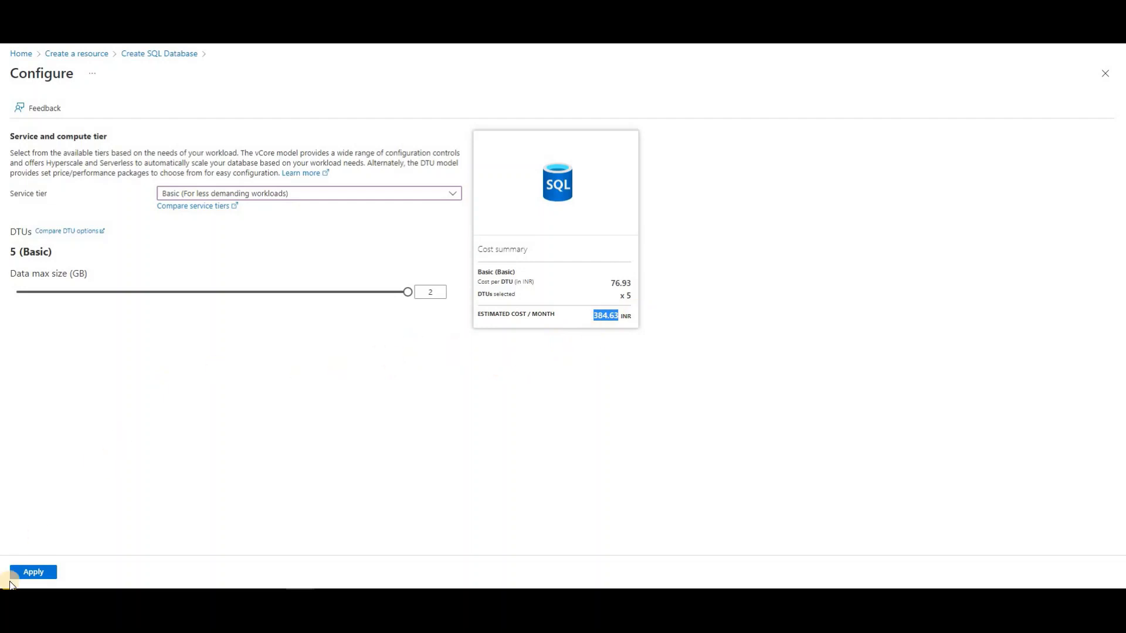
pyautogui.click(36, 576)
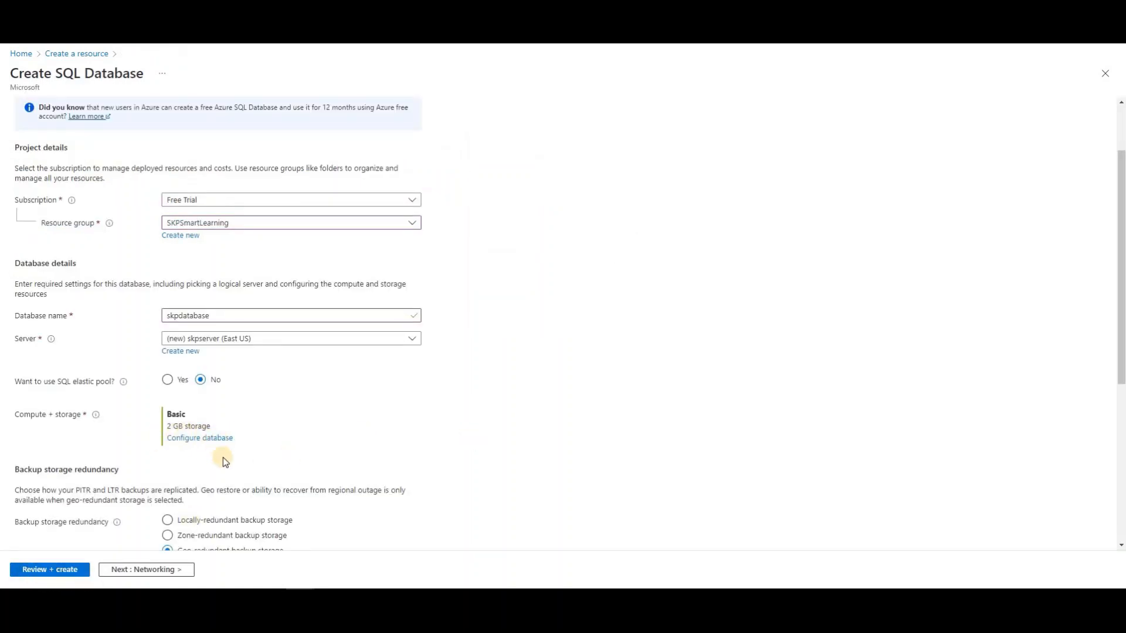
# Switch backup storage redundancy from geo-redundant to Locally-redundant
pyautogui.scroll(-1, 223, 457)
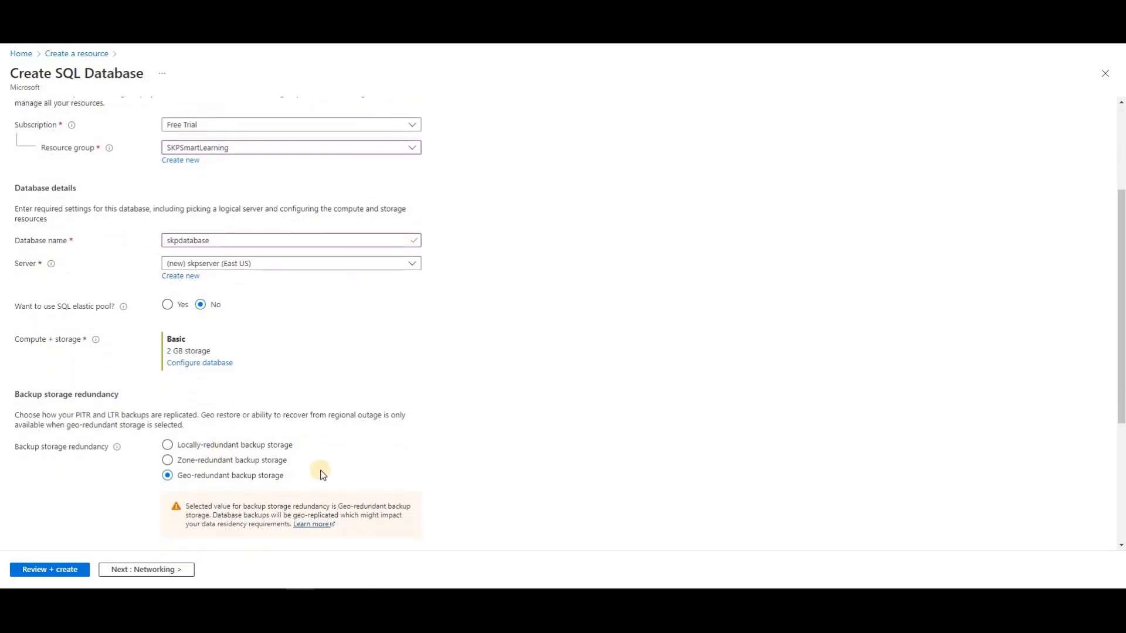
pyautogui.scroll(-1, 321, 474)
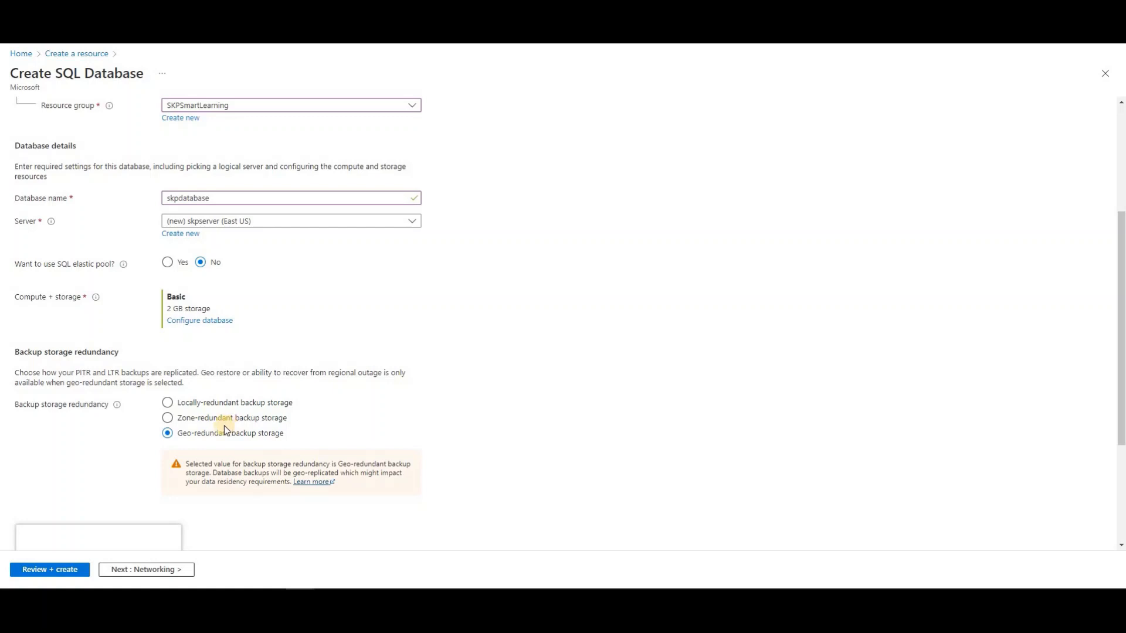
pyautogui.click(167, 404)
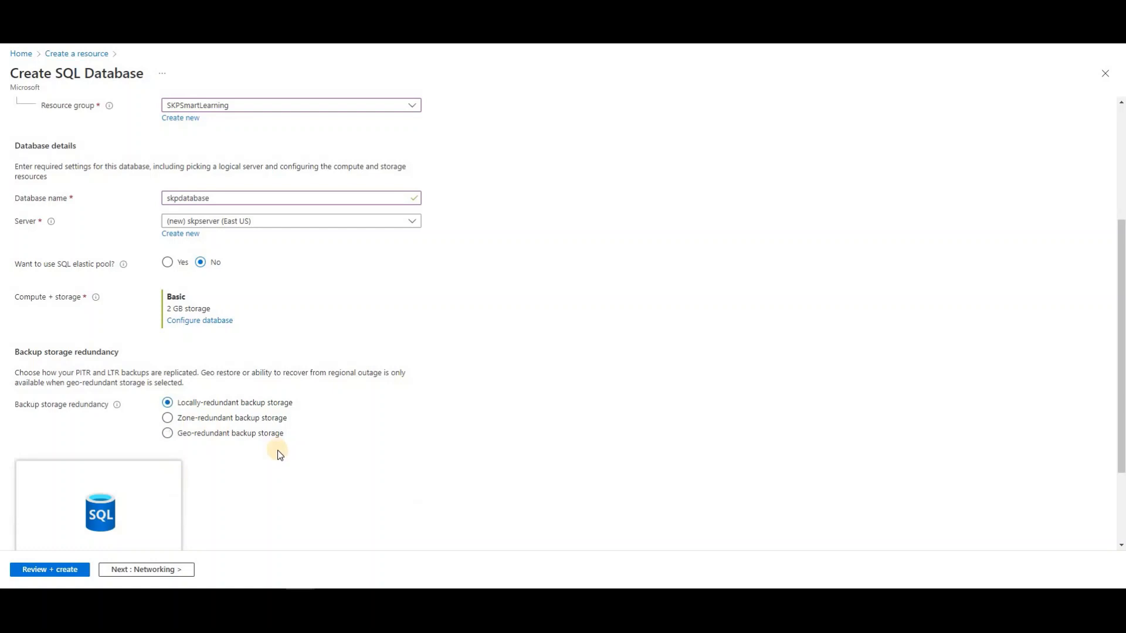
pyautogui.scroll(-2, 276, 449)
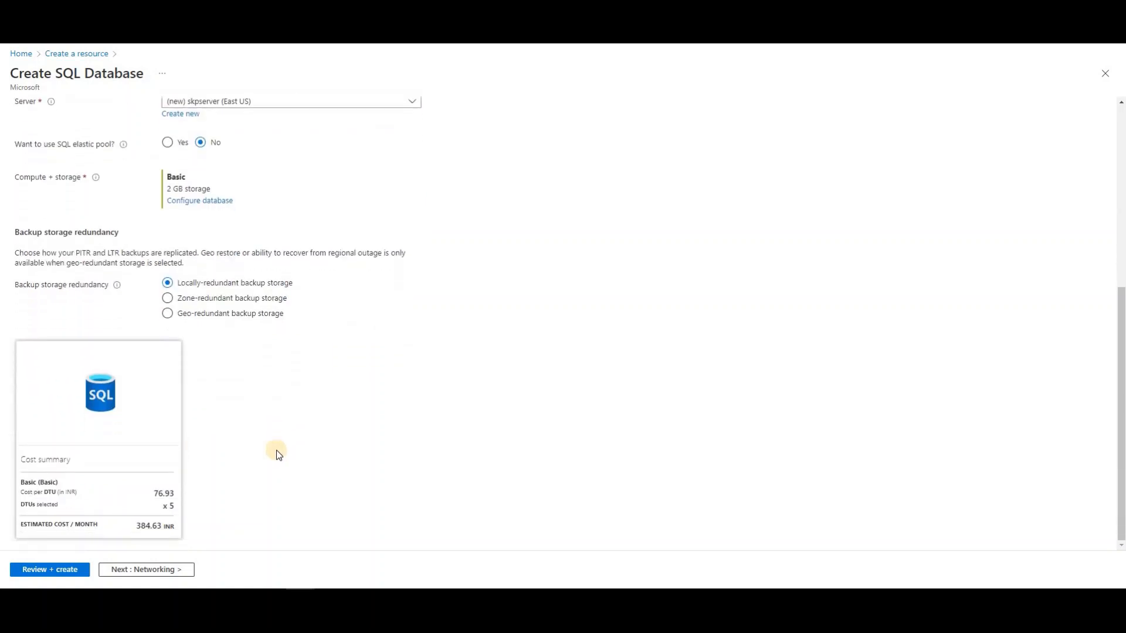
pyautogui.scroll(5, 276, 455)
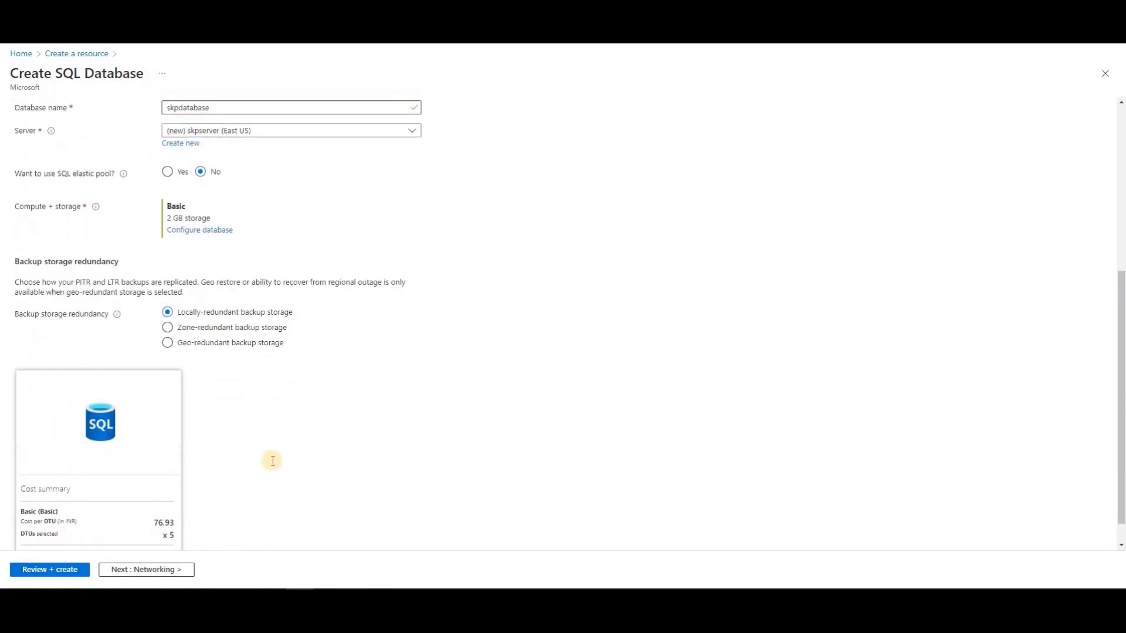
# Choose Public endpoint connectivity on the Networking tab and advance to Security
pyautogui.click(140, 571)
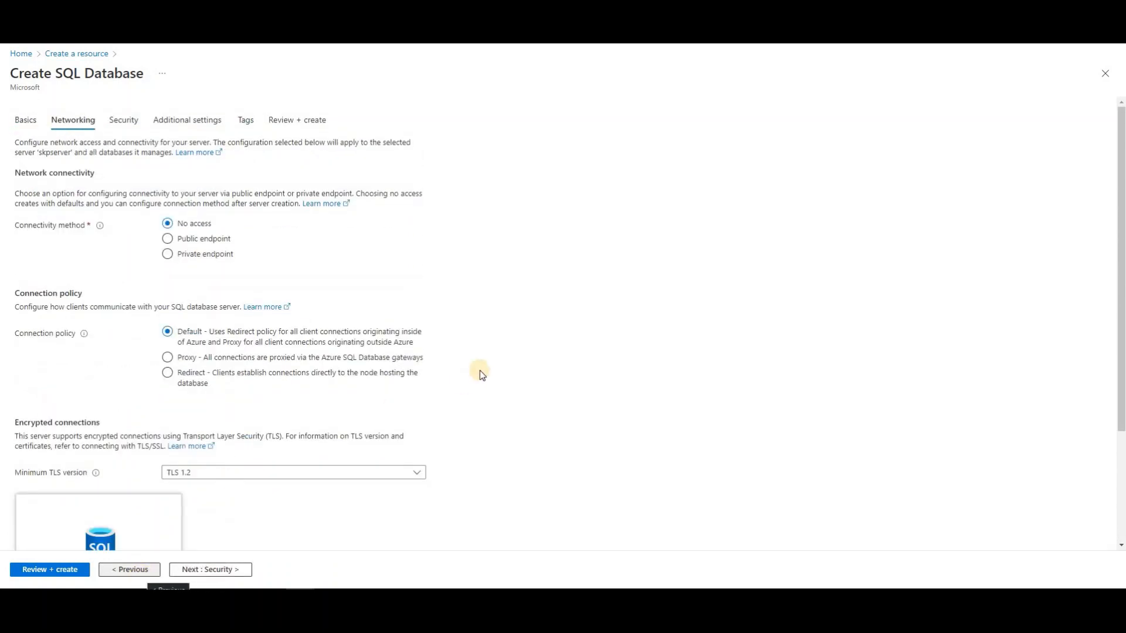
pyautogui.click(167, 239)
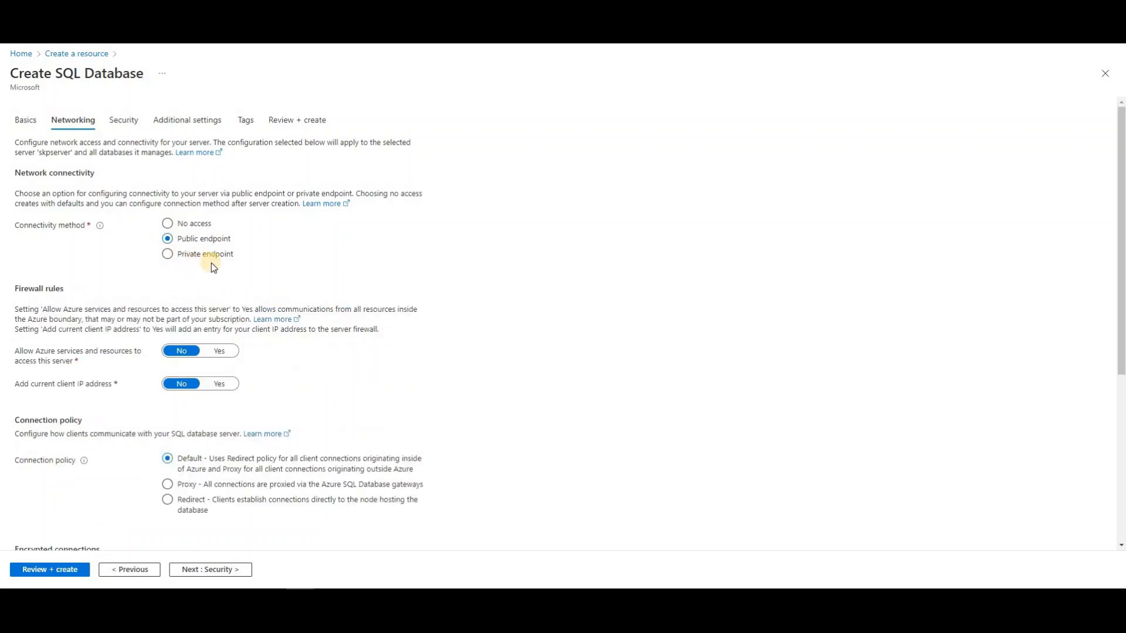
pyautogui.scroll(-5, 213, 267)
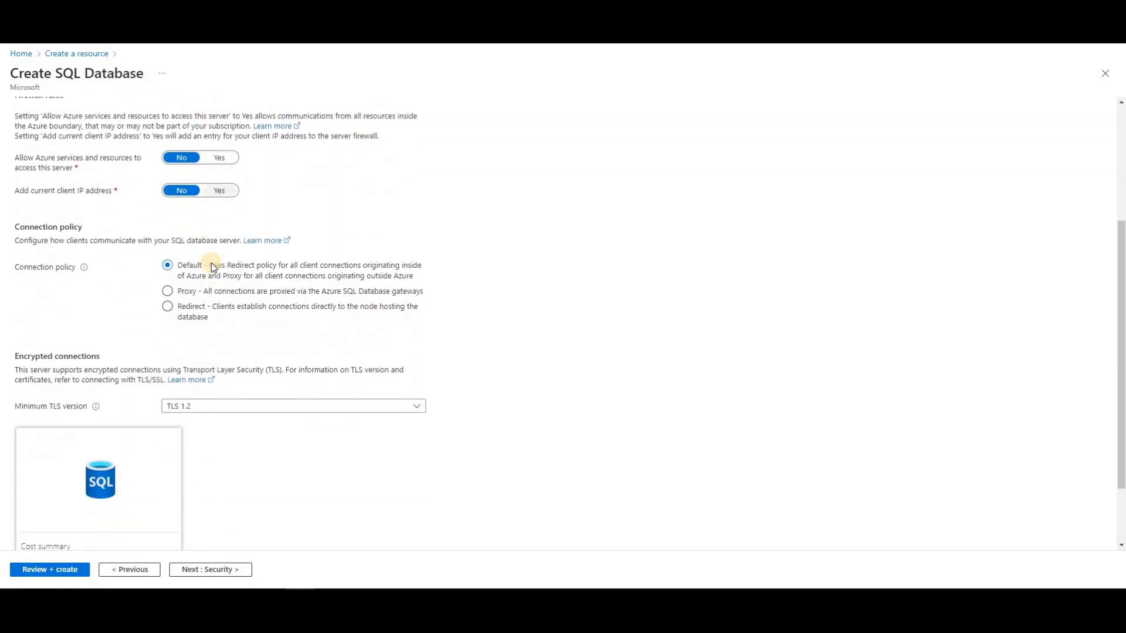
pyautogui.scroll(5, 211, 263)
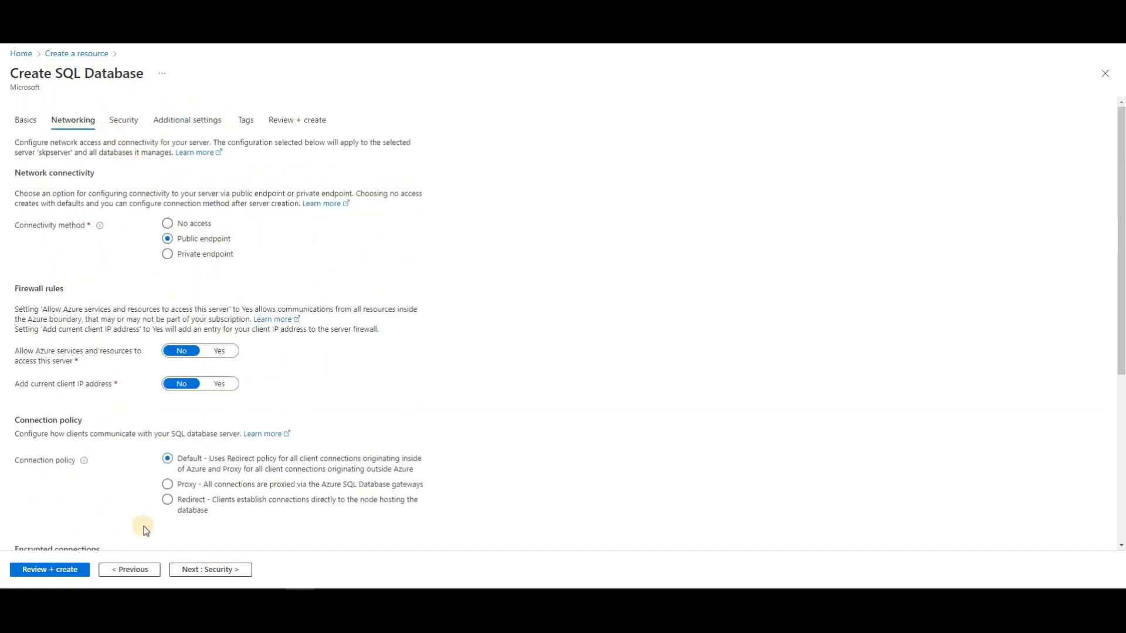
pyautogui.click(200, 564)
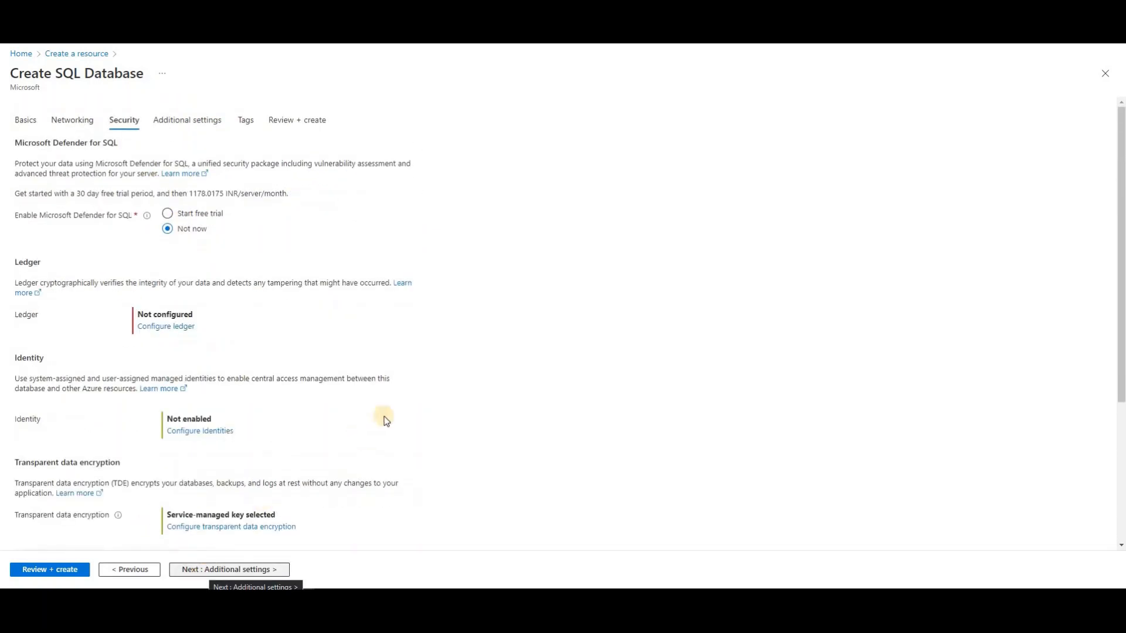
# Pass through Security, Additional settings and Tags with defaults to Review + create
pyautogui.scroll(-4, 460, 417)
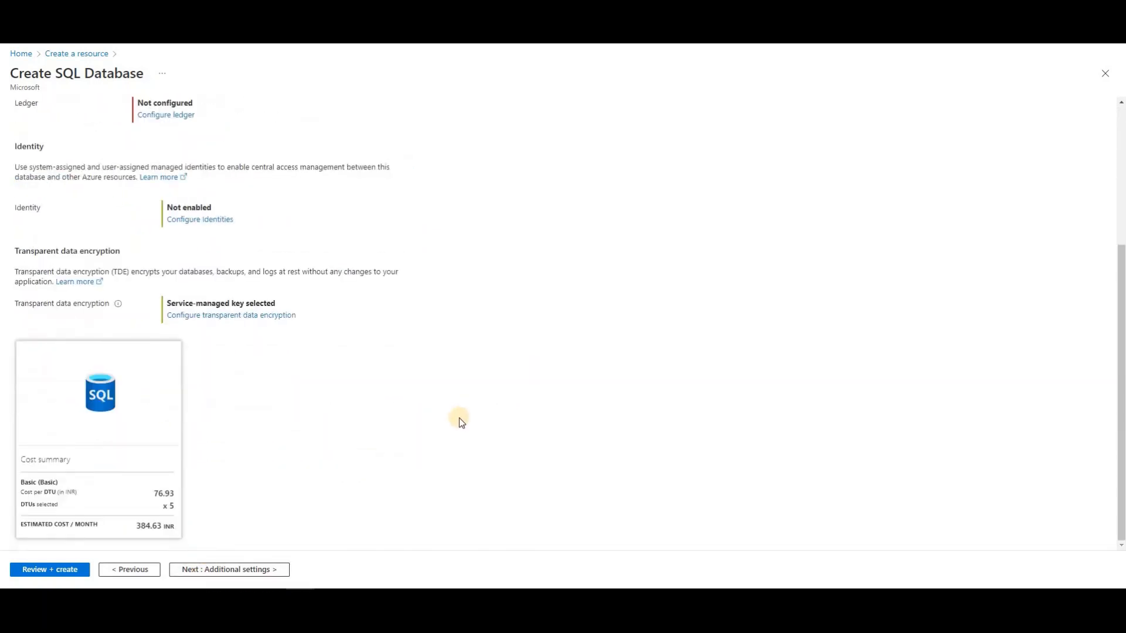
pyautogui.scroll(2, 459, 420)
pyautogui.scroll(1, 459, 423)
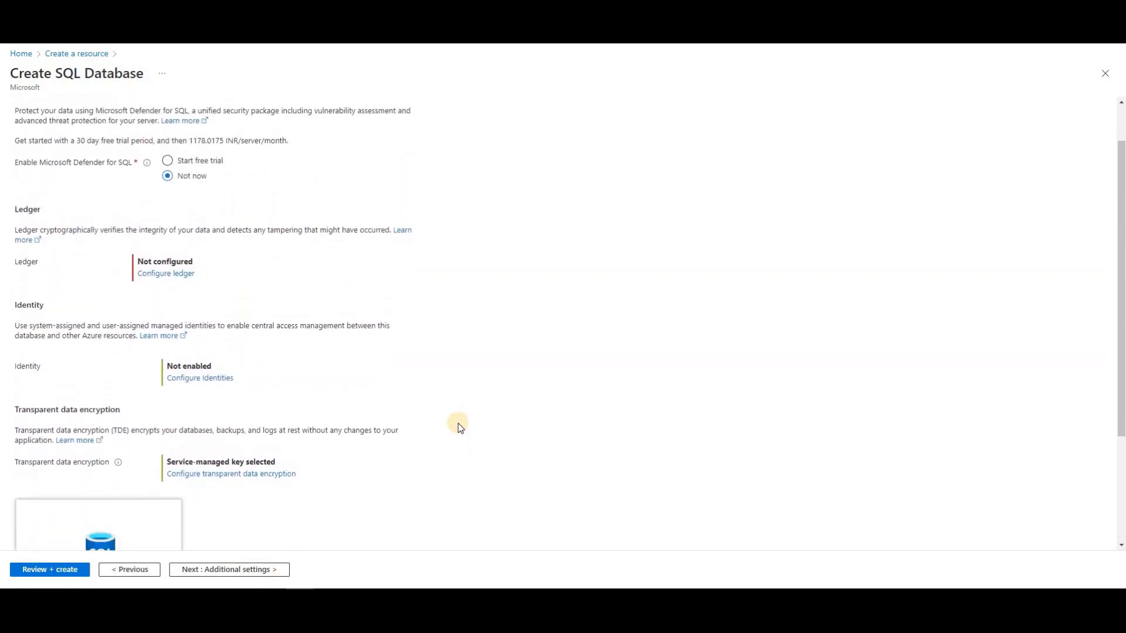
pyautogui.scroll(-3, 459, 423)
pyautogui.scroll(3, 459, 423)
pyautogui.scroll(1, 459, 424)
pyautogui.scroll(-3, 459, 423)
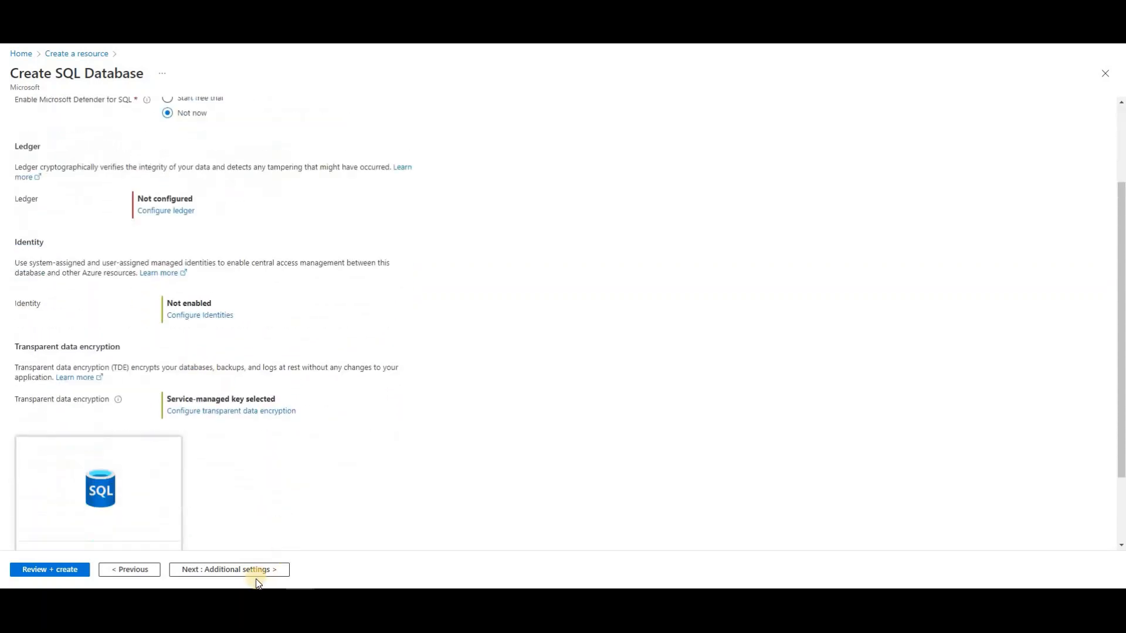
pyautogui.click(254, 571)
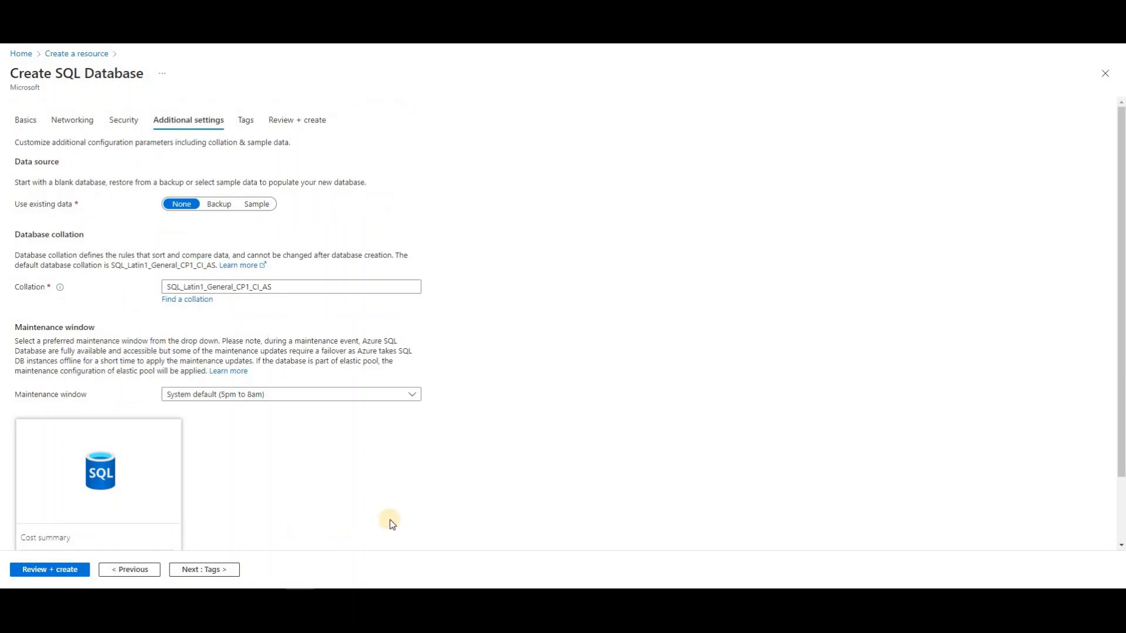
pyautogui.scroll(-2, 387, 523)
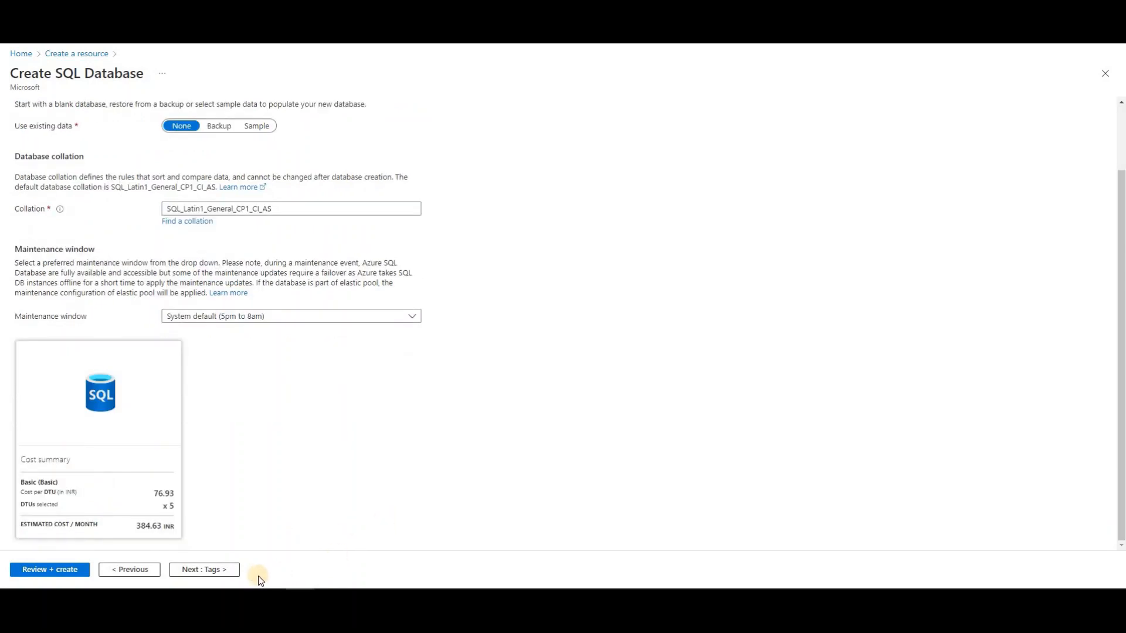
pyautogui.scroll(2, 241, 575)
pyautogui.click(228, 574)
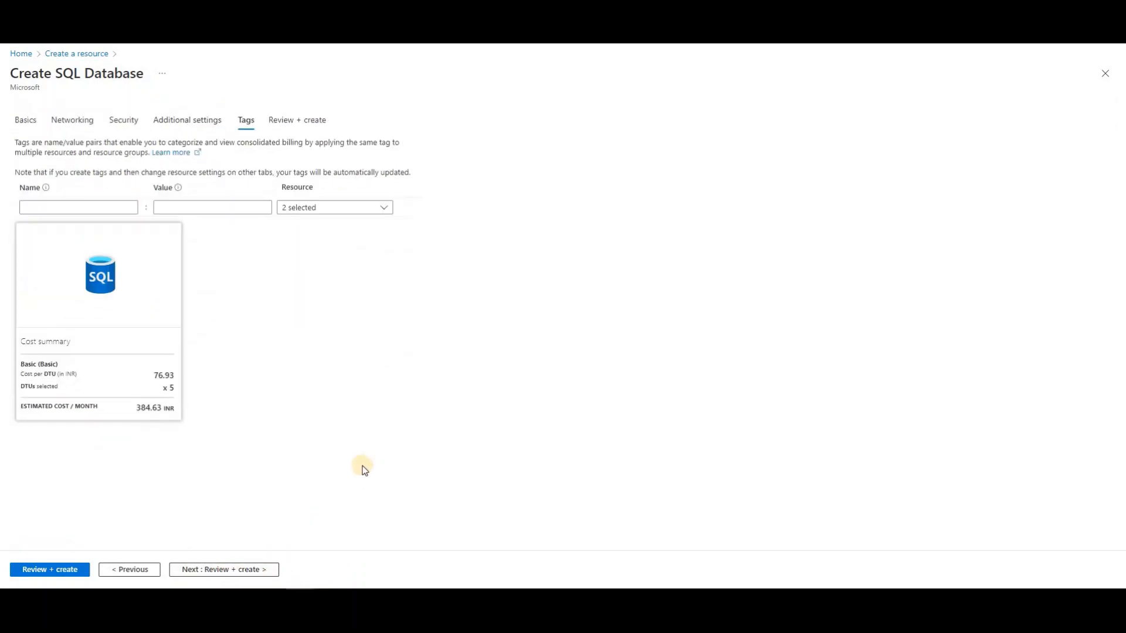
pyautogui.click(261, 573)
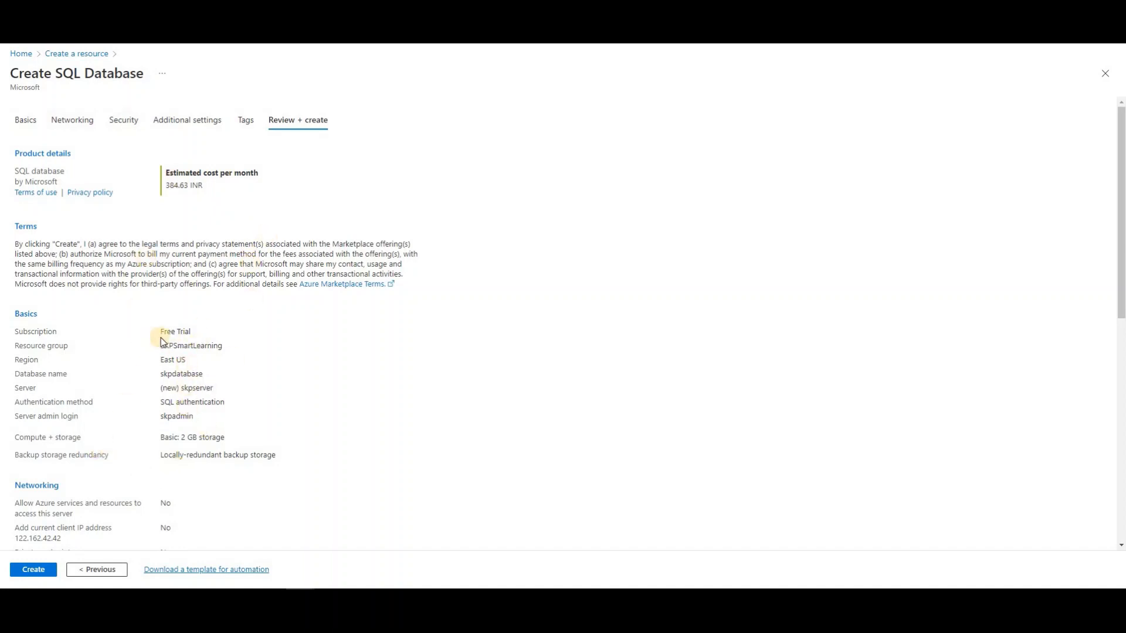
# Check the summary: resource group, database name, admin login, backup redundancy and 384.63 INR cost
pyautogui.moveTo(162, 350); pyautogui.dragTo(186, 360)
pyautogui.click(183, 373)
pyautogui.click(193, 397)
pyautogui.moveTo(201, 423); pyautogui.dragTo(221, 437)
pyautogui.click(218, 449)
pyautogui.moveTo(169, 458); pyautogui.dragTo(236, 468)
pyautogui.scroll(-5, 232, 498)
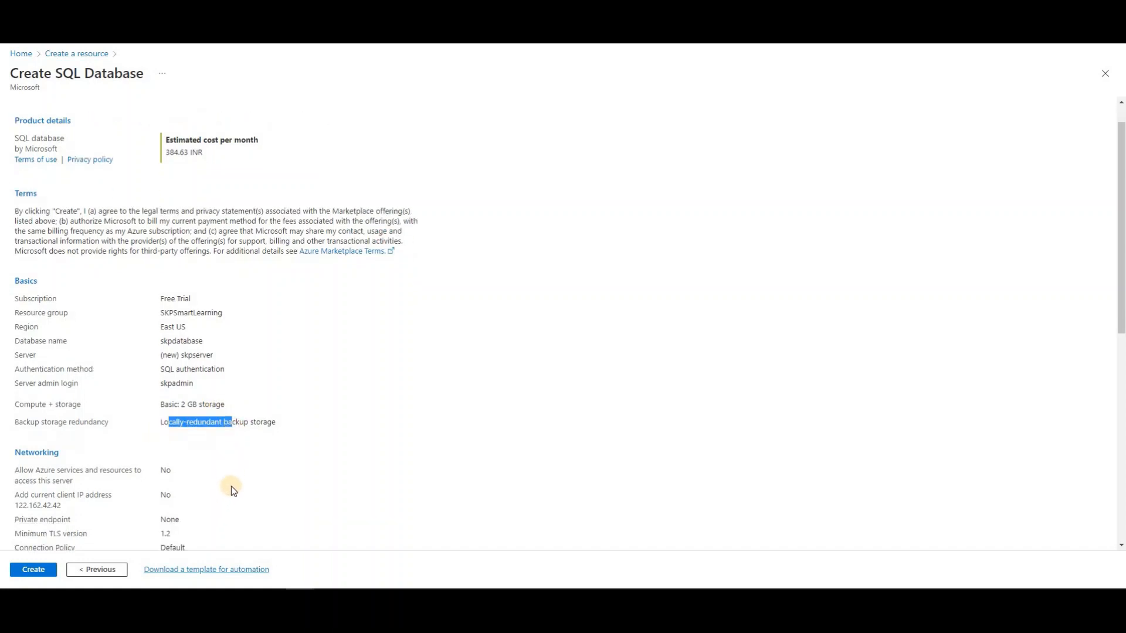
pyautogui.scroll(-3, 167, 496)
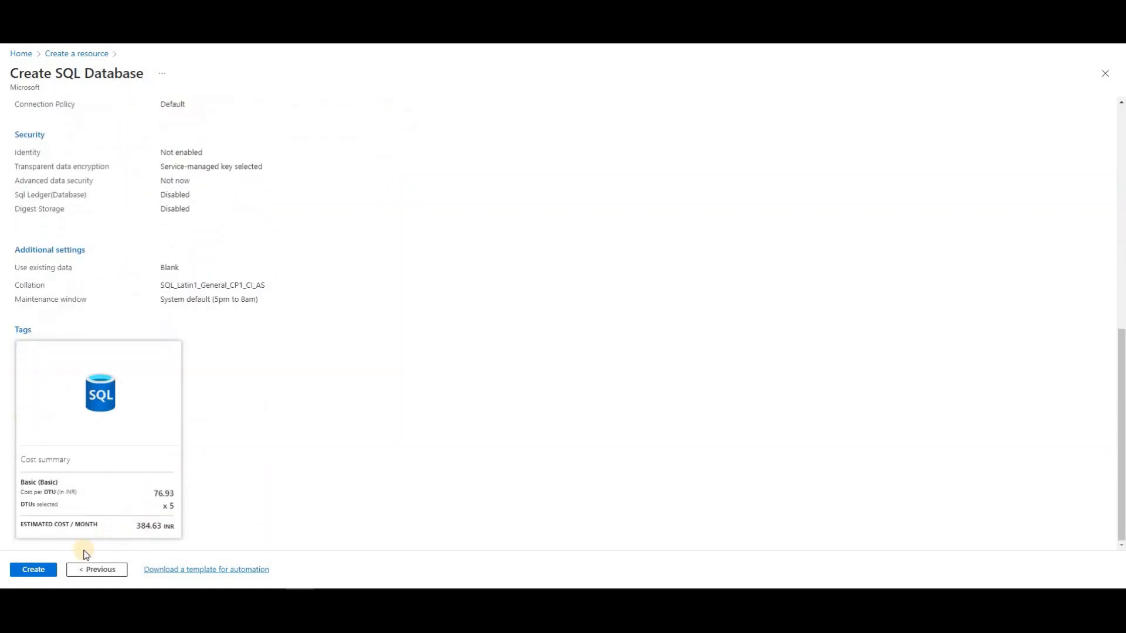
# Create skpdatabase and skpserver, starting the deployment
pyautogui.click(30, 573)
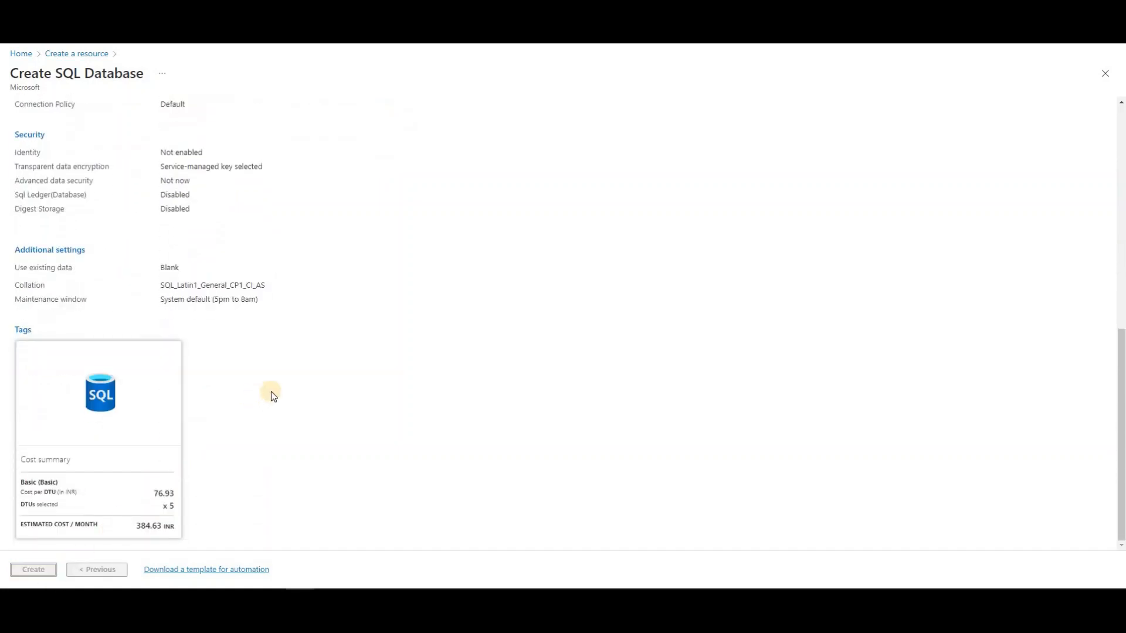
pyautogui.scroll(8, 284, 380)
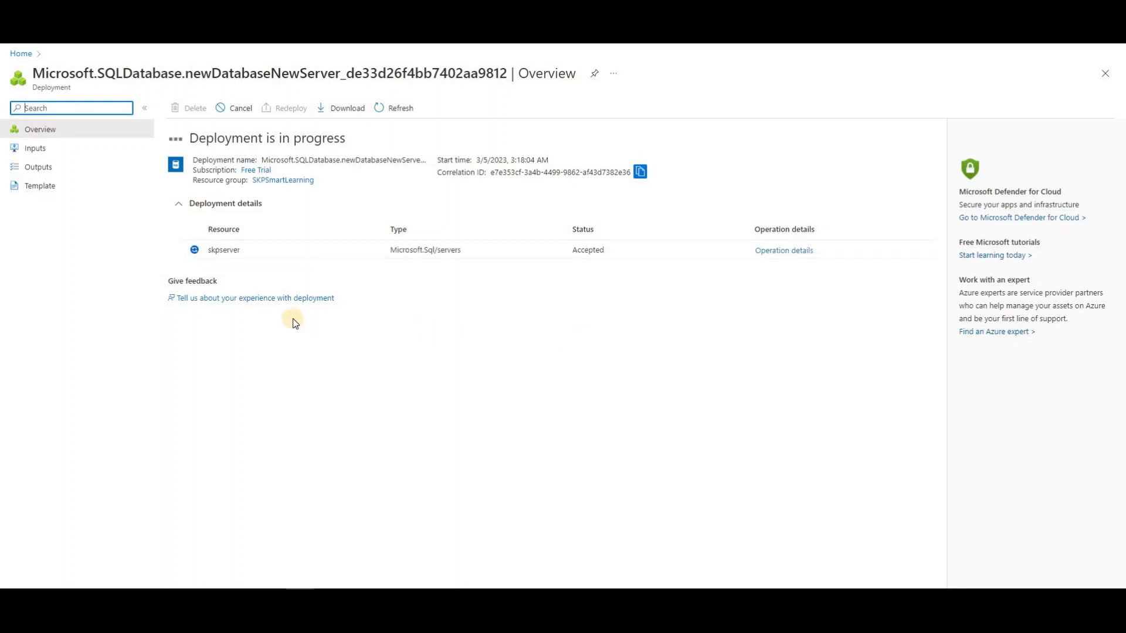
# Inspect the in-progress deployment and its skpserver row, then refresh the status
pyautogui.moveTo(325, 256); pyautogui.dragTo(410, 292)
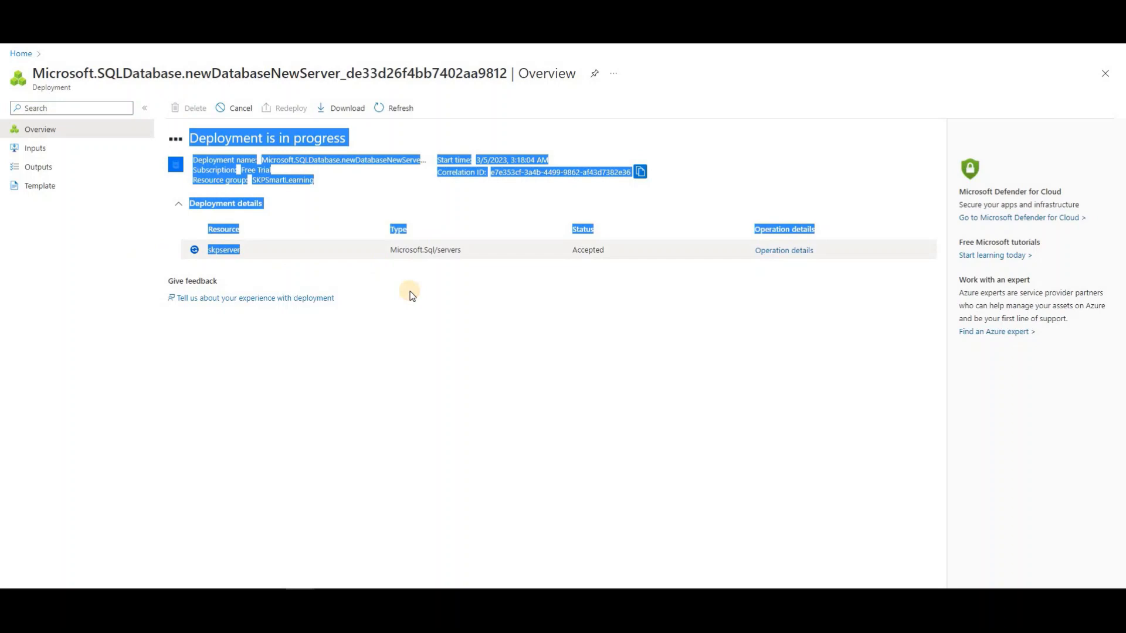
pyautogui.click(346, 284)
pyautogui.click(218, 248)
pyautogui.moveTo(217, 247); pyautogui.dragTo(816, 250)
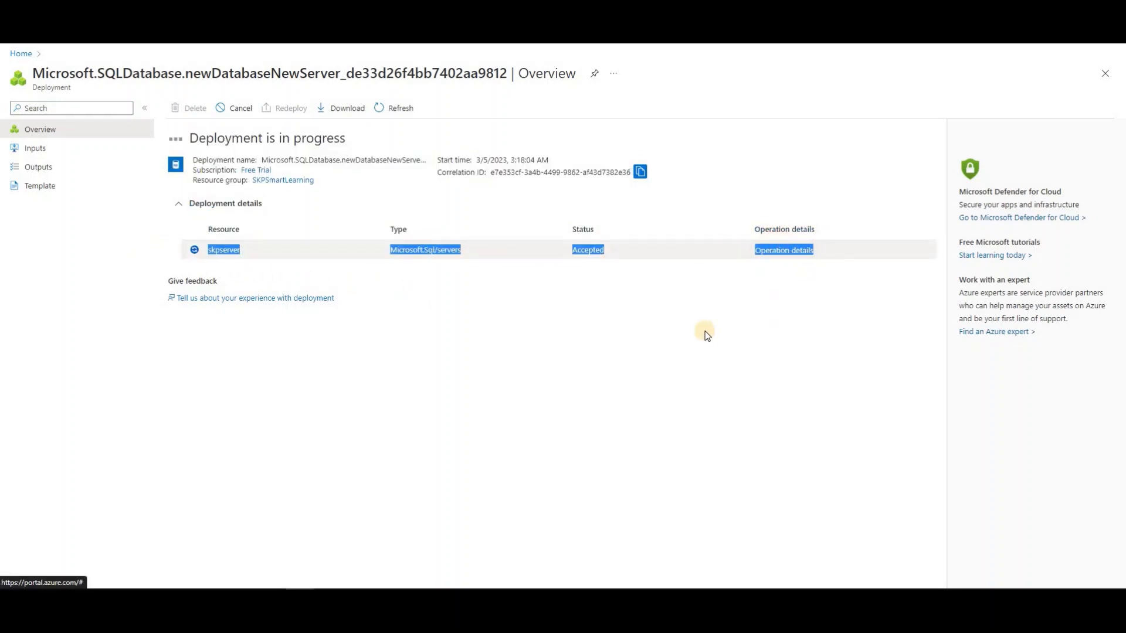
pyautogui.click(666, 330)
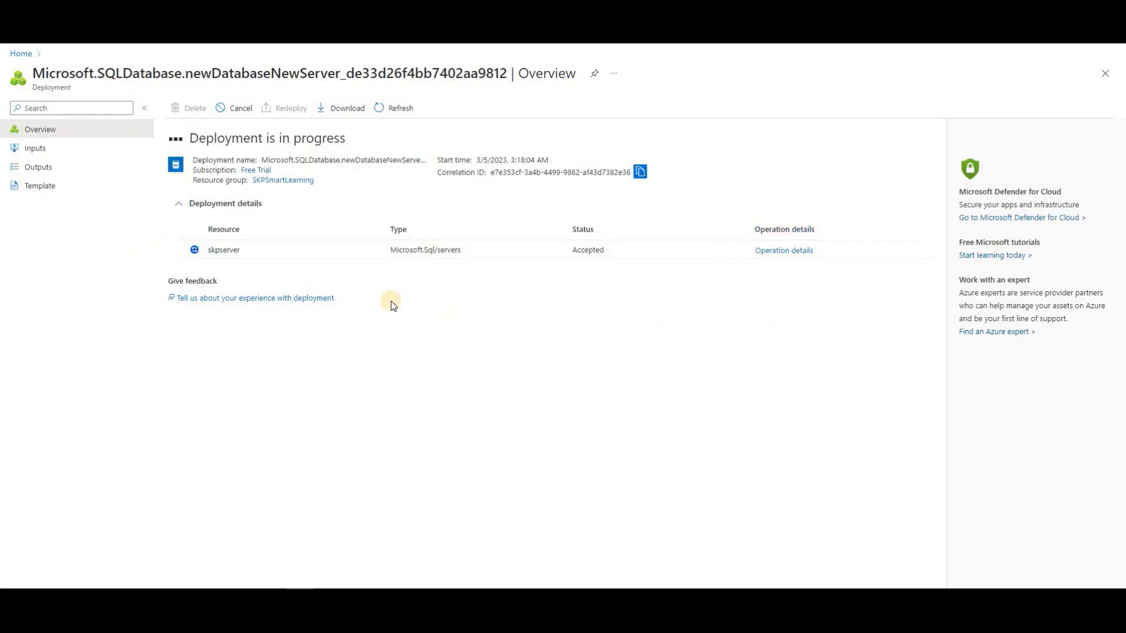
pyautogui.tripleClick(377, 138)
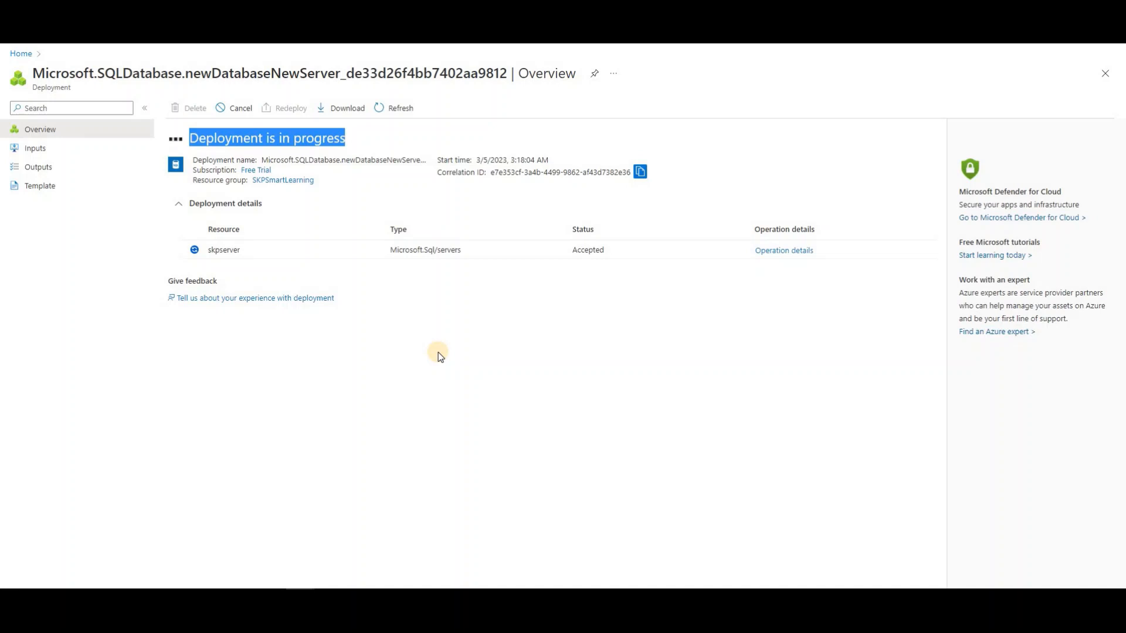
pyautogui.click(385, 109)
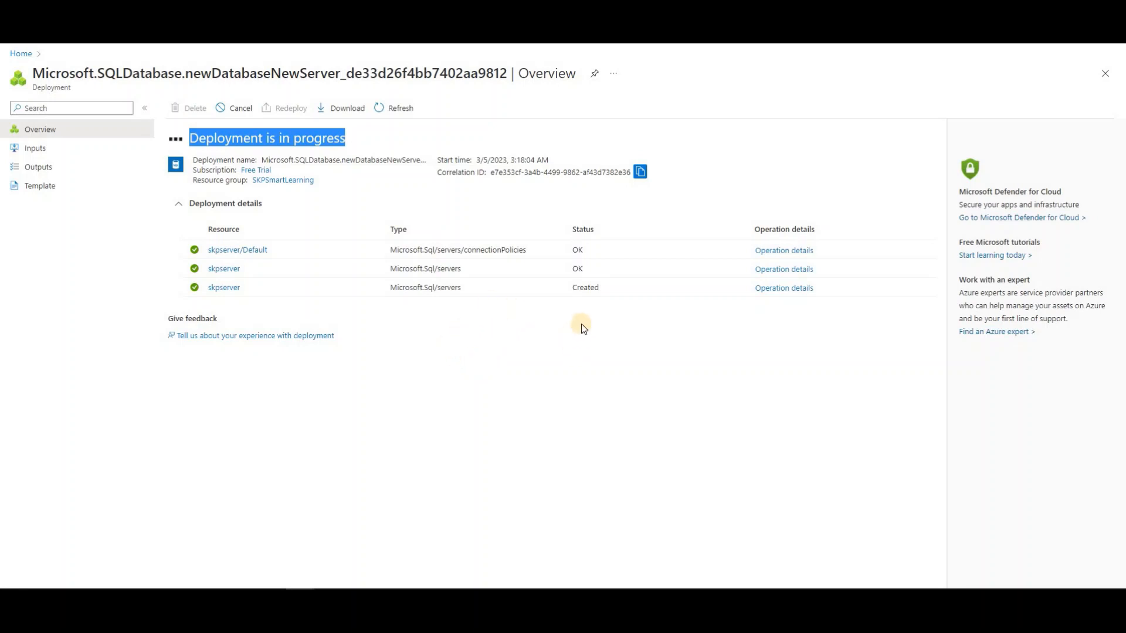
# Check the server and database statuses and refresh until the deployment reports complete
pyautogui.click(609, 297)
pyautogui.moveTo(609, 296); pyautogui.dragTo(624, 295)
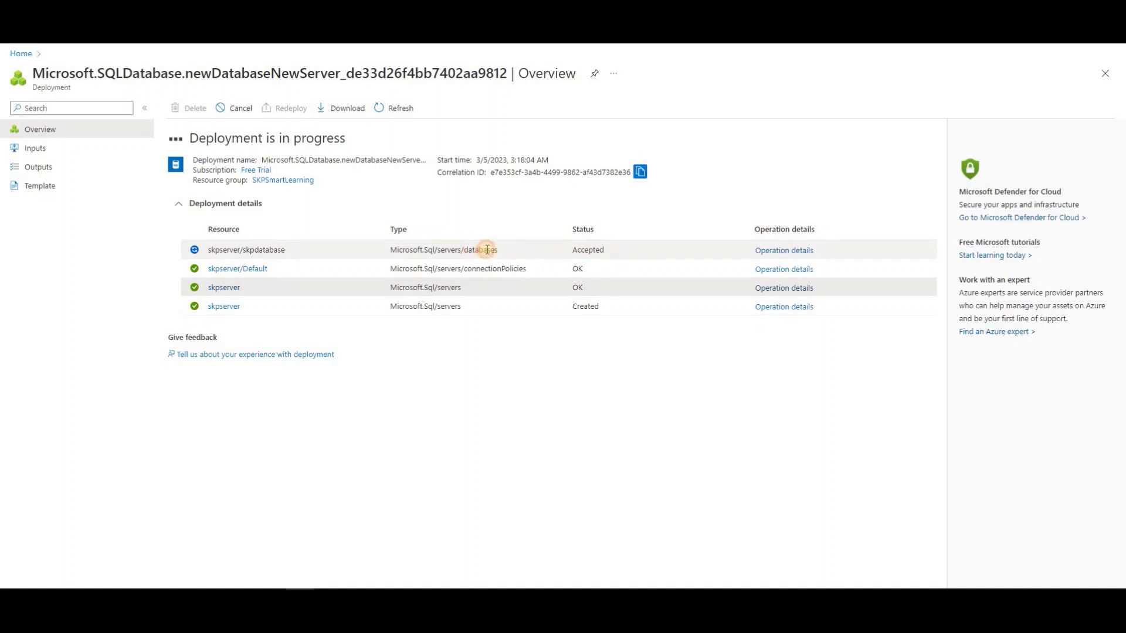
pyautogui.moveTo(472, 250); pyautogui.dragTo(657, 266)
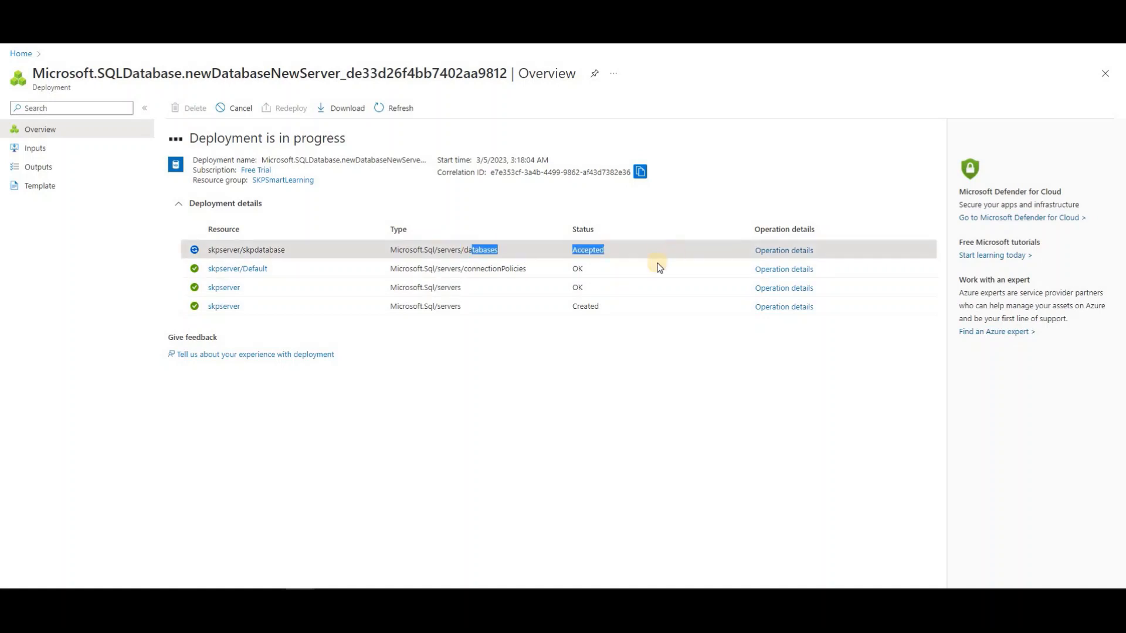
pyautogui.click(441, 424)
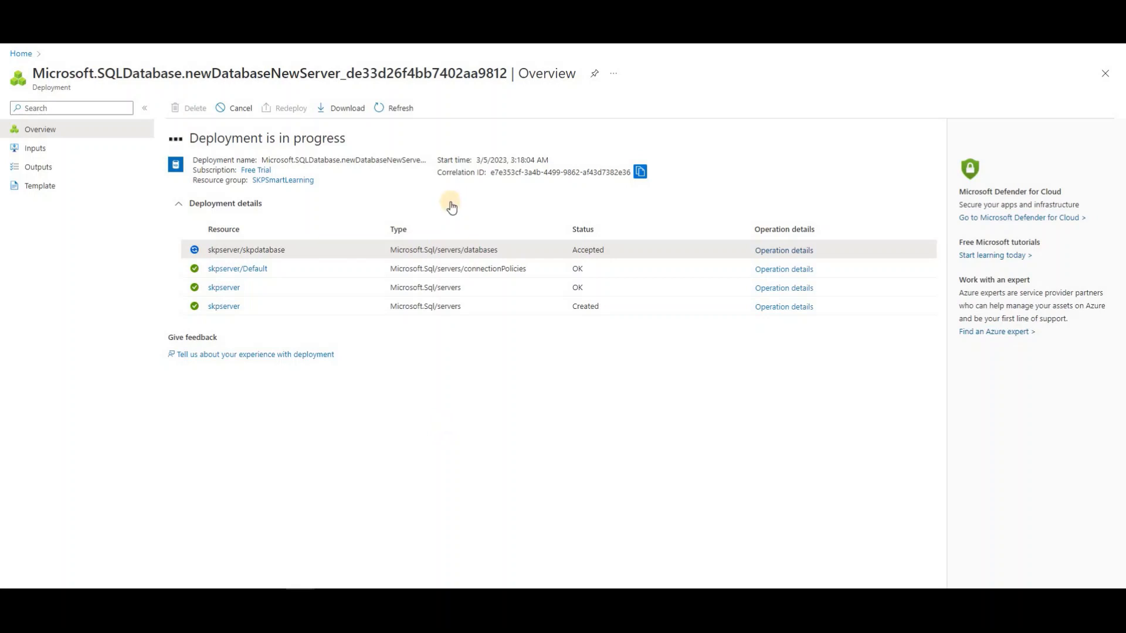
pyautogui.click(409, 112)
pyautogui.click(403, 110)
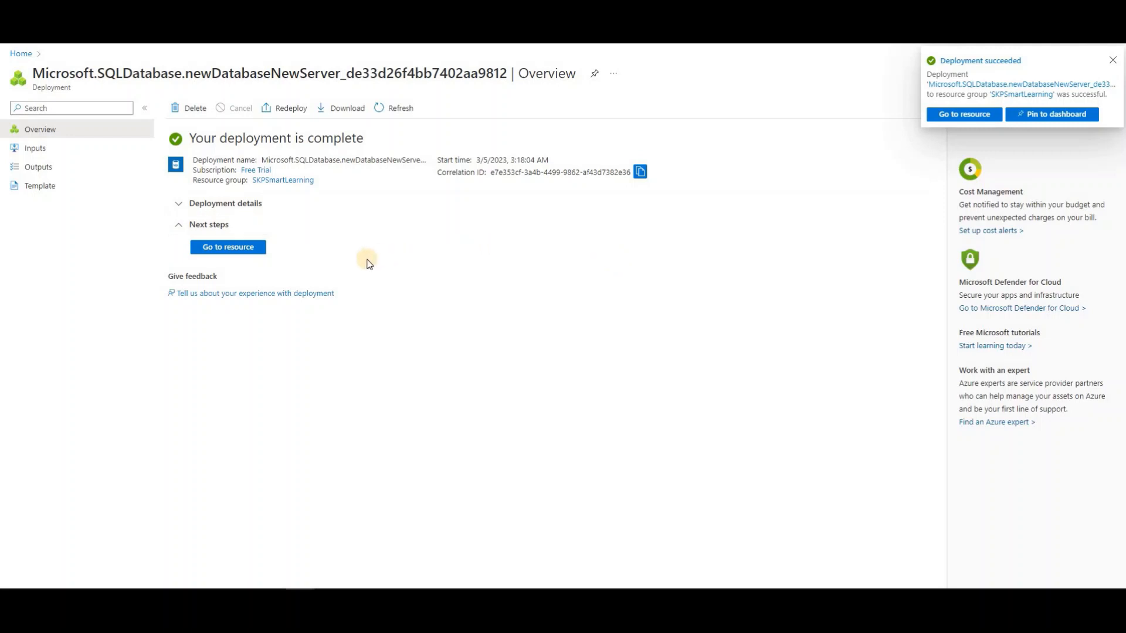
# Open the skpdatabase page, copy server name skpserver.database.windows.net, and glance at Monitoring
pyautogui.click(251, 249)
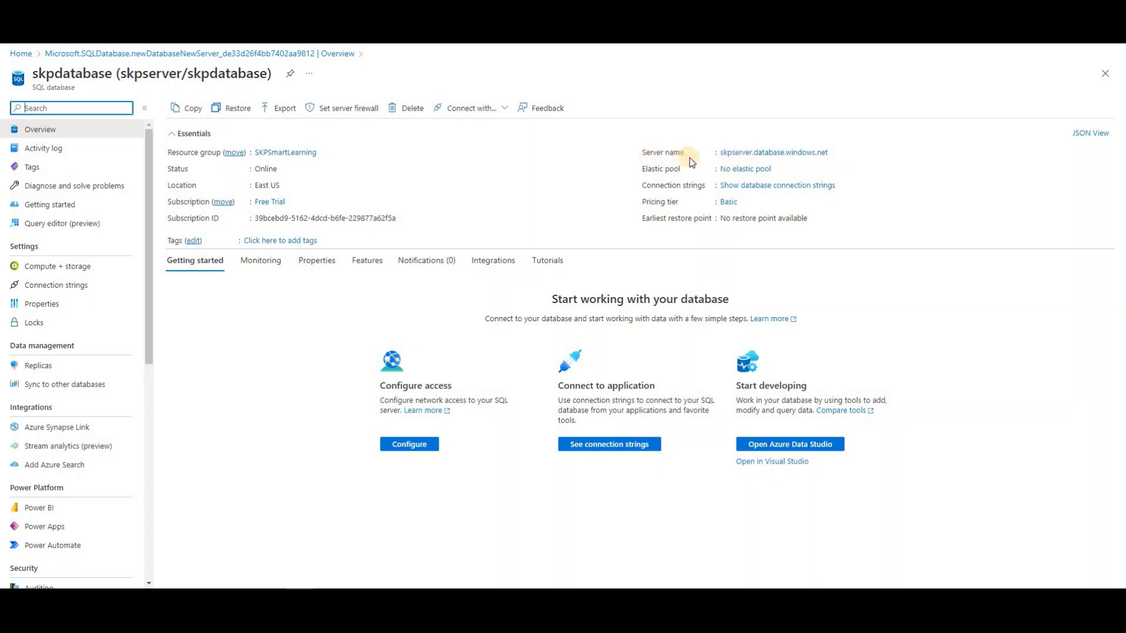
pyautogui.click(767, 157)
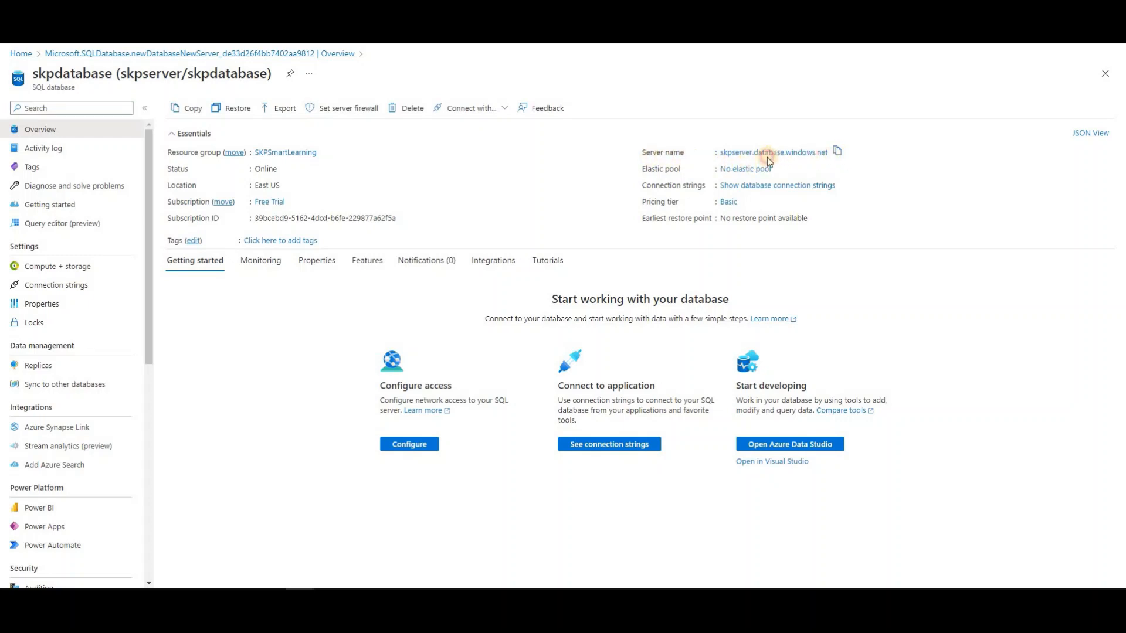
pyautogui.moveTo(768, 159)
pyautogui.mouseDown()
pyautogui.moveTo(754, 161)
pyautogui.moveTo(787, 162)
pyautogui.mouseUp()
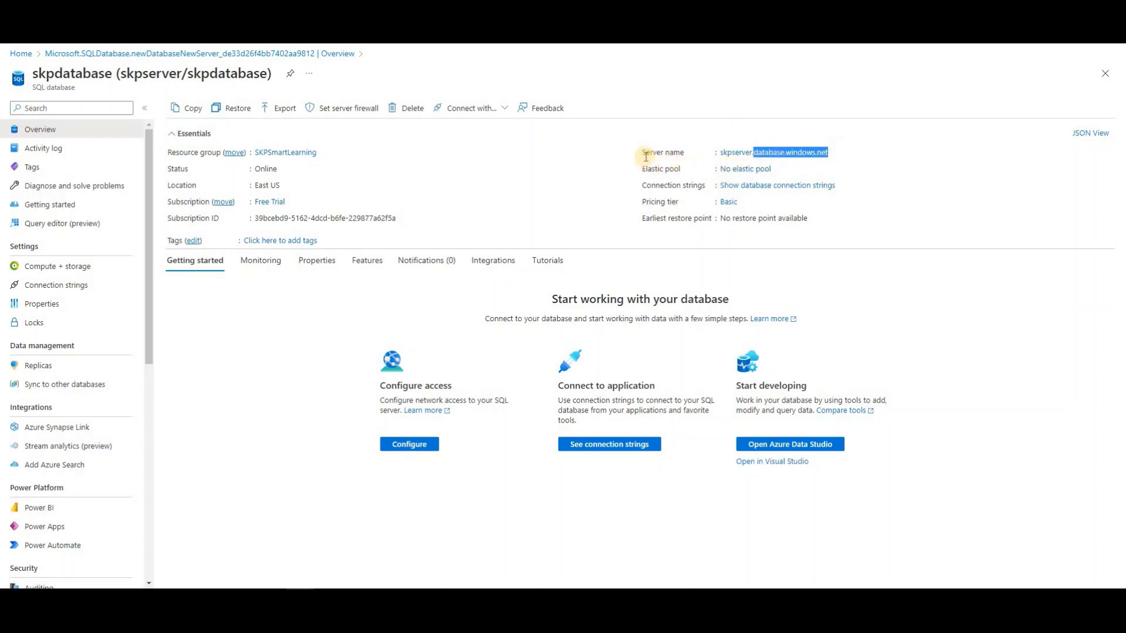
pyautogui.click(719, 153)
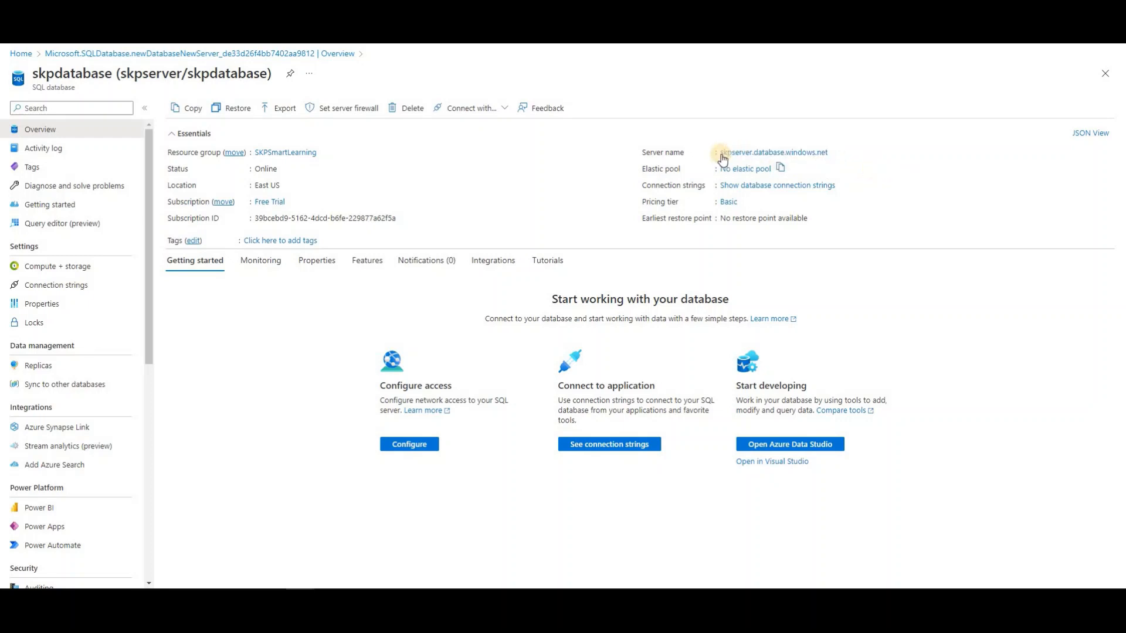
pyautogui.click(840, 151)
pyautogui.moveTo(841, 151); pyautogui.dragTo(720, 155)
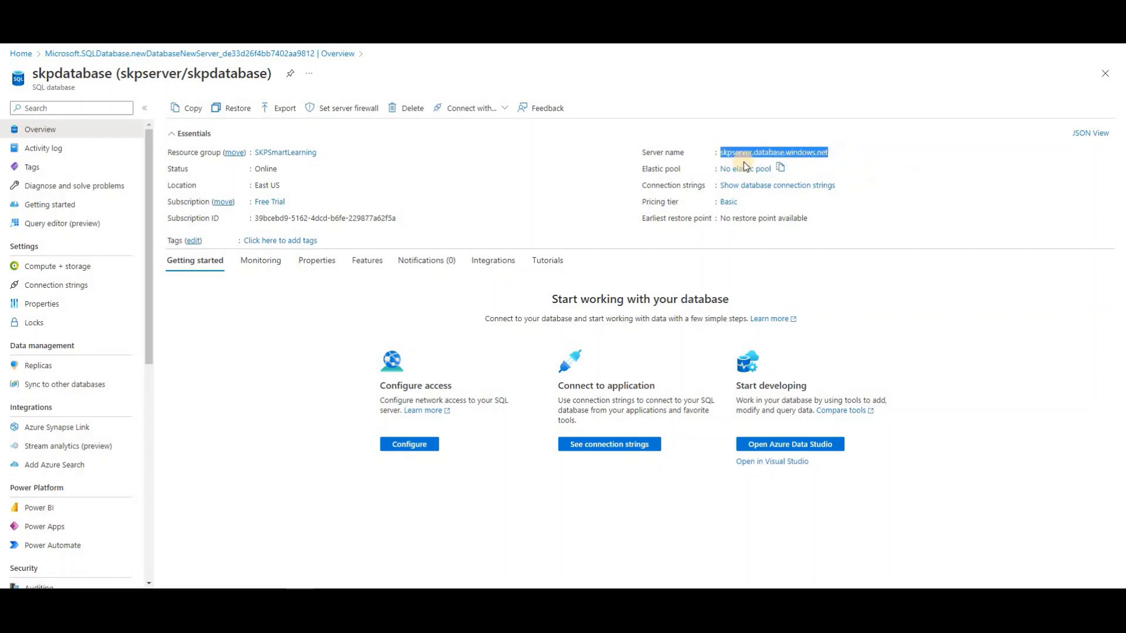
pyautogui.click(719, 141)
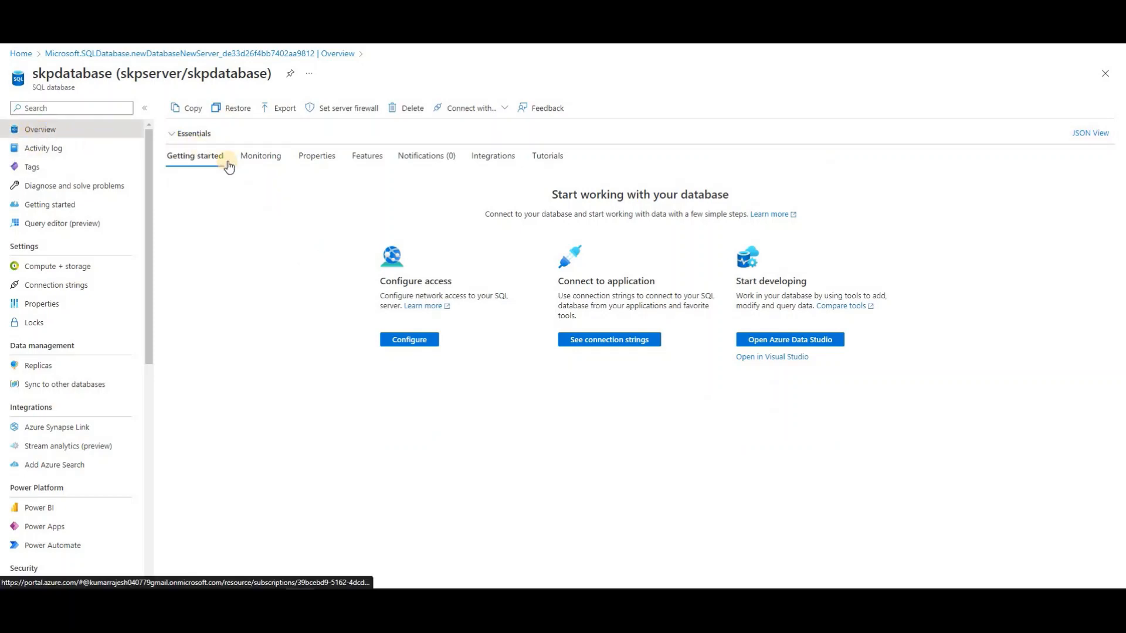
pyautogui.click(265, 169)
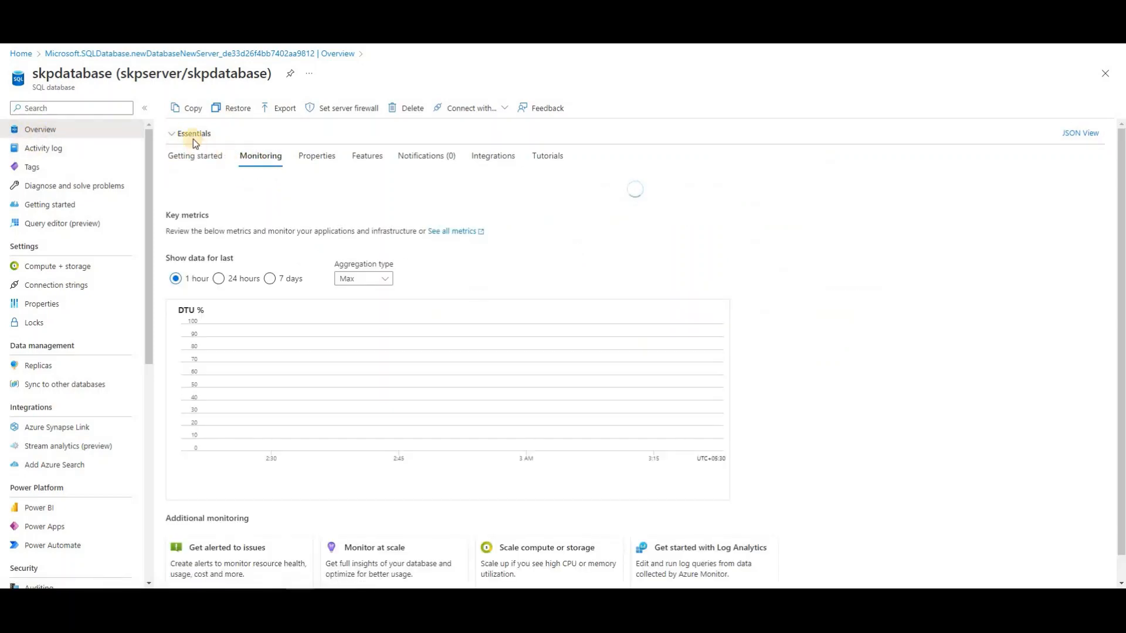
pyautogui.click(194, 139)
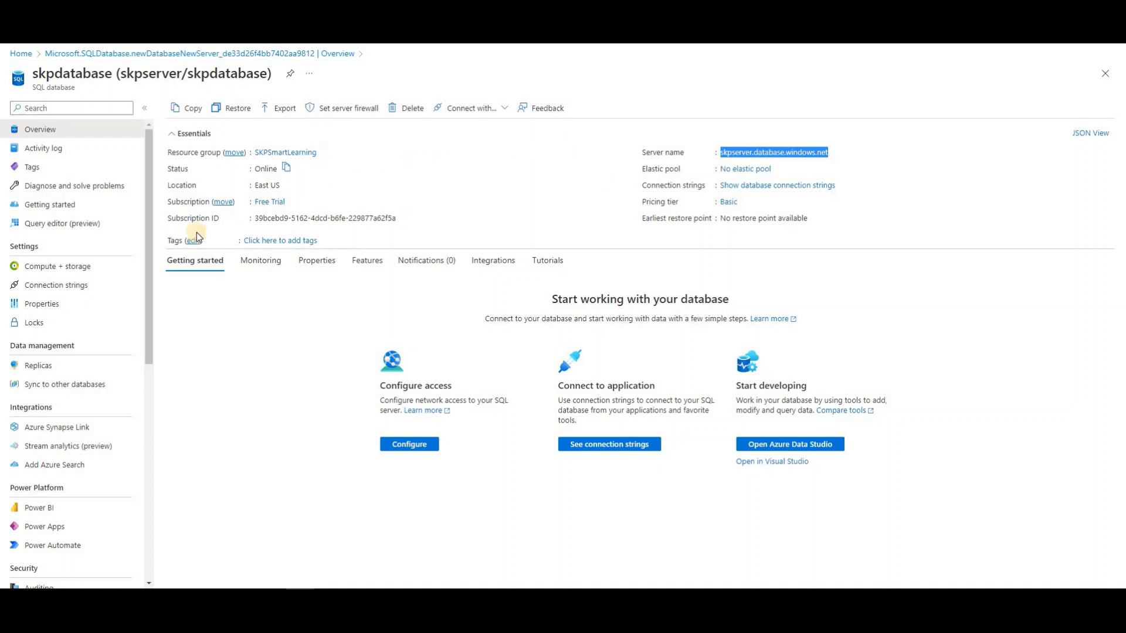
# Sign in to Query editor (preview) with the SQL admin login and password, which the firewall rejects
pyautogui.click(55, 229)
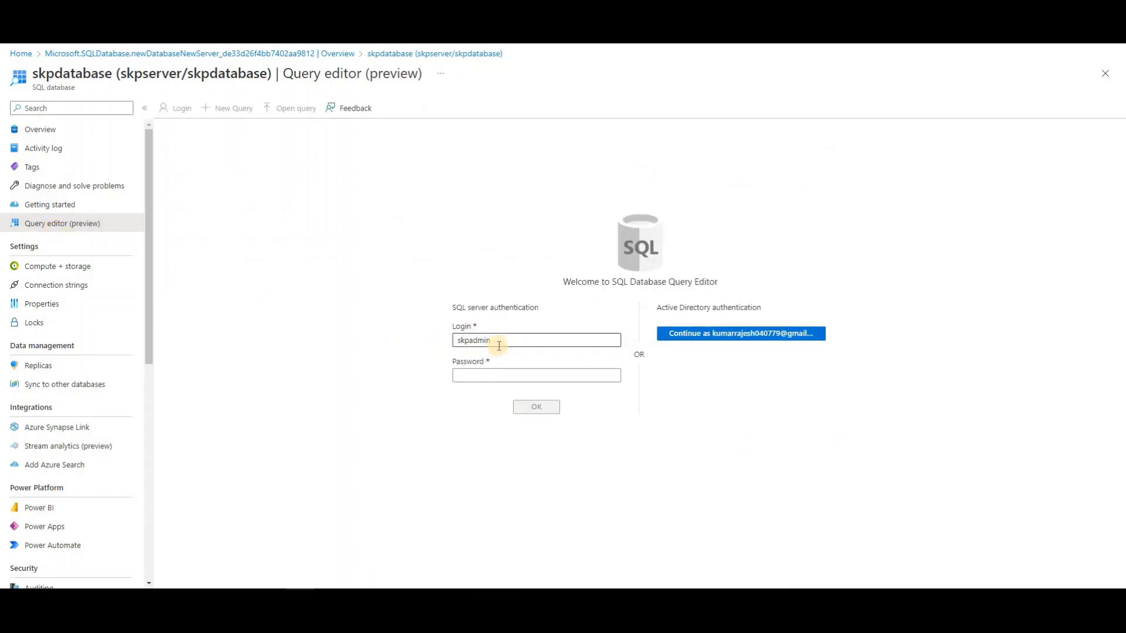
pyautogui.moveTo(498, 343); pyautogui.dragTo(449, 343)
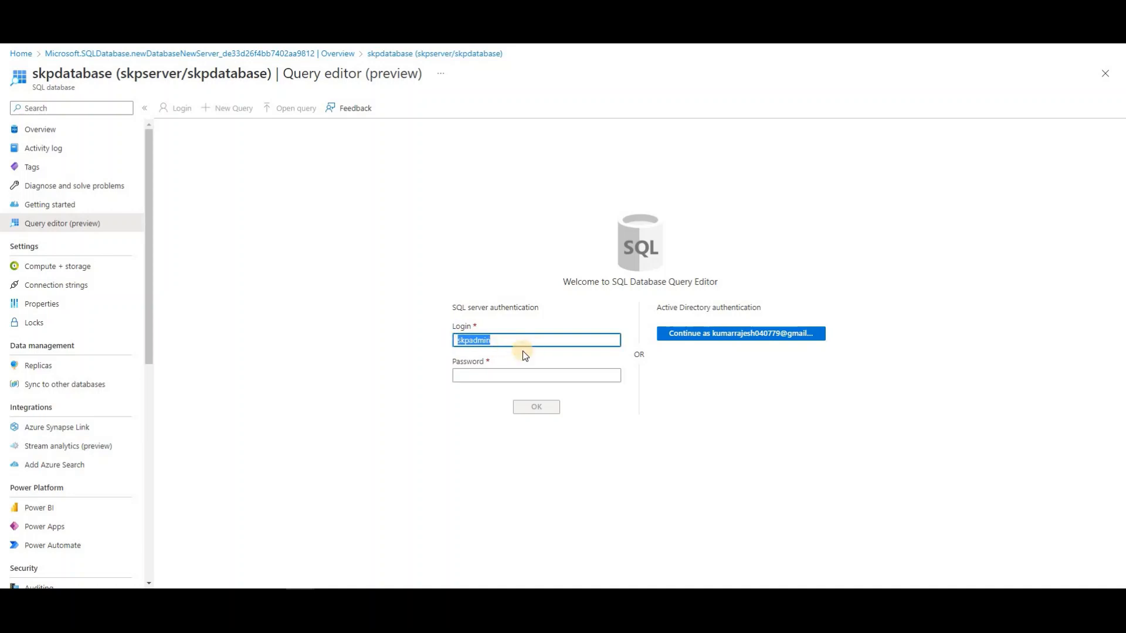
pyautogui.click(498, 372)
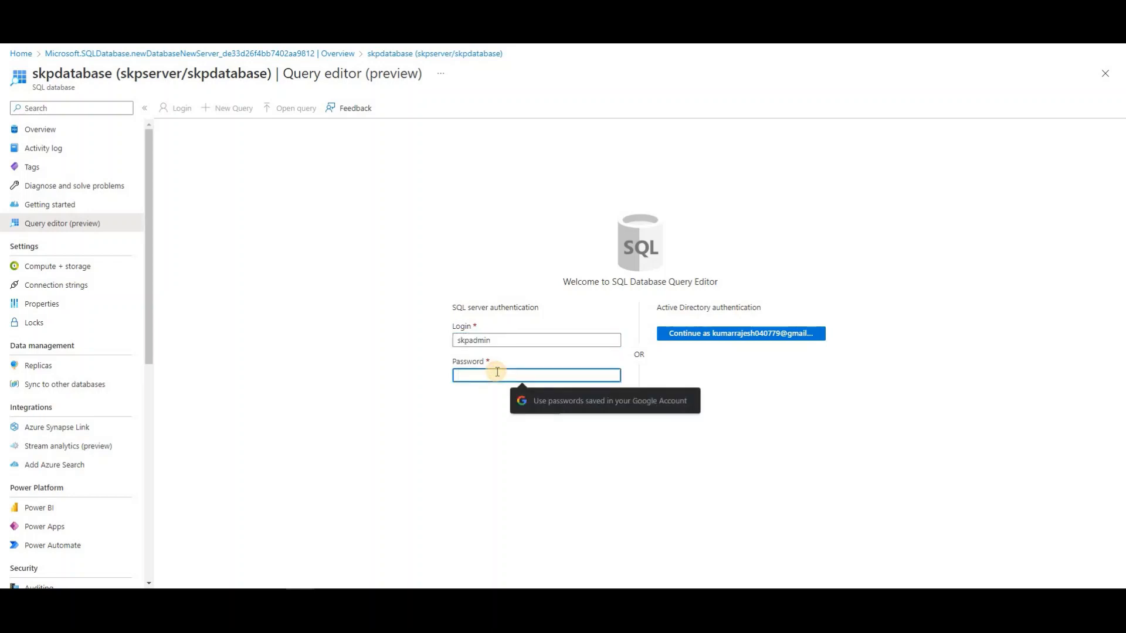
pyautogui.write('•')
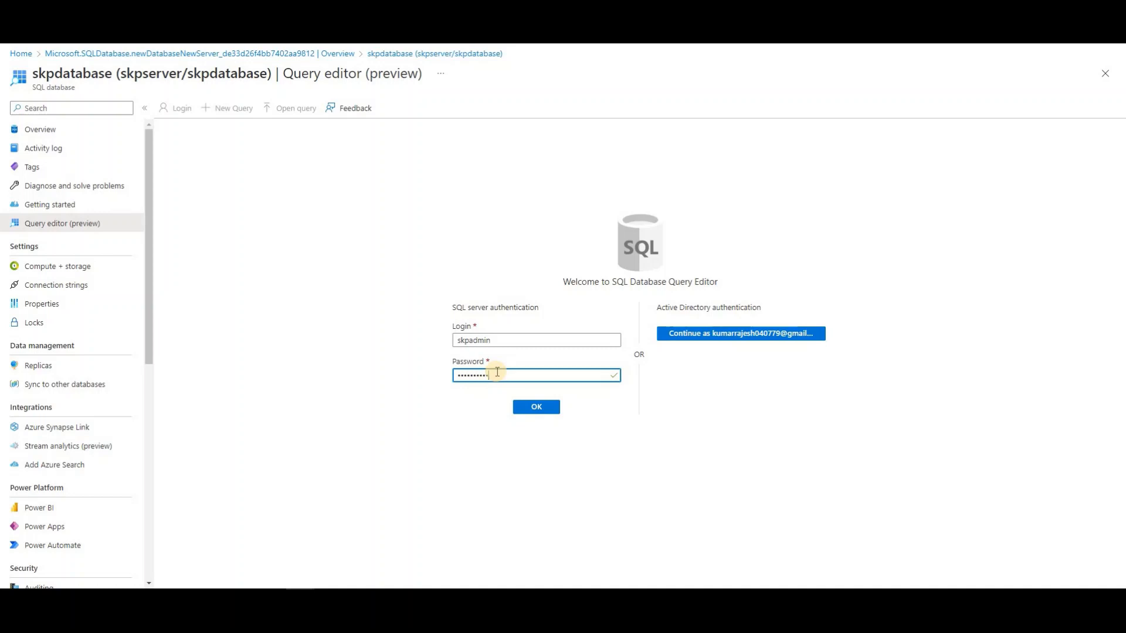
pyautogui.click(533, 407)
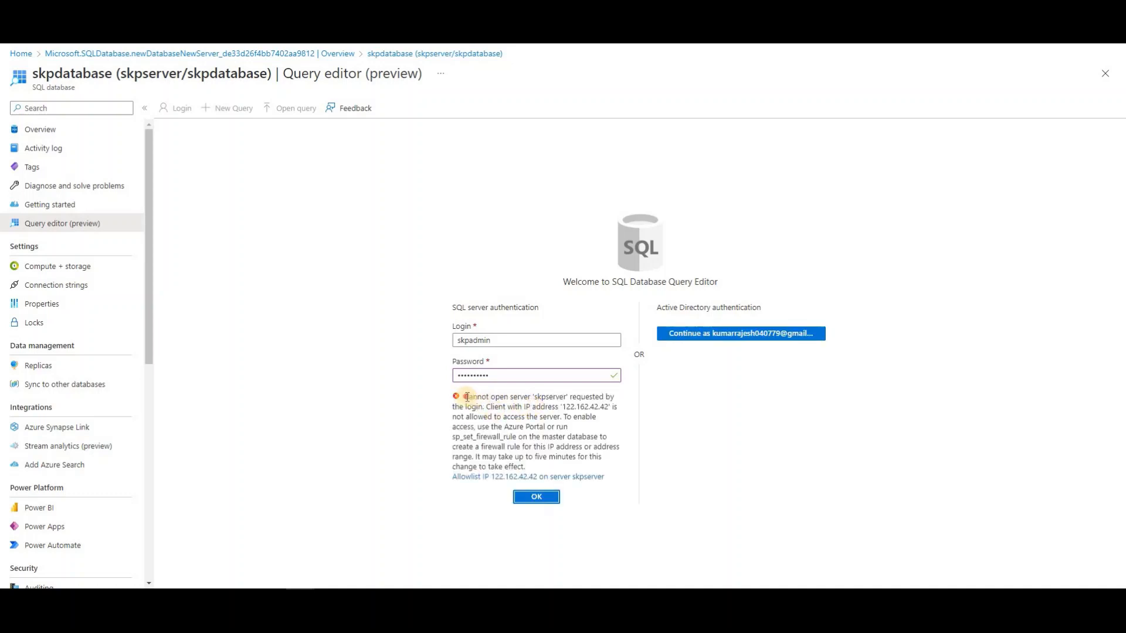
pyautogui.moveTo(465, 397); pyautogui.dragTo(564, 446)
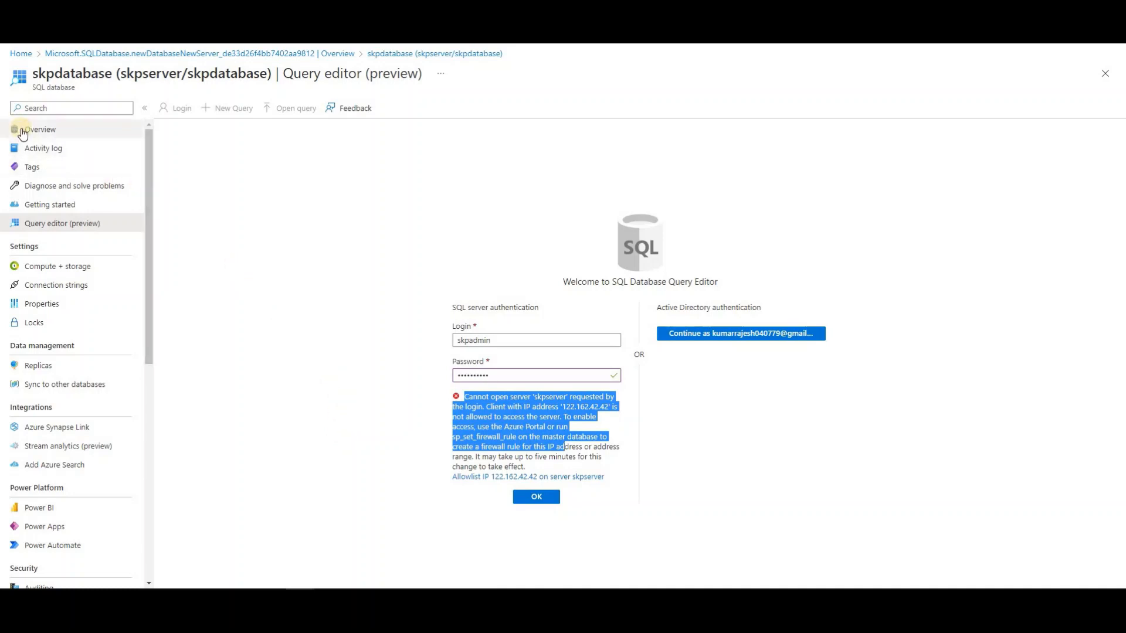
# Add and save a skpserver firewall rule for the client IPv4 address, then view the server overview
pyautogui.click(51, 132)
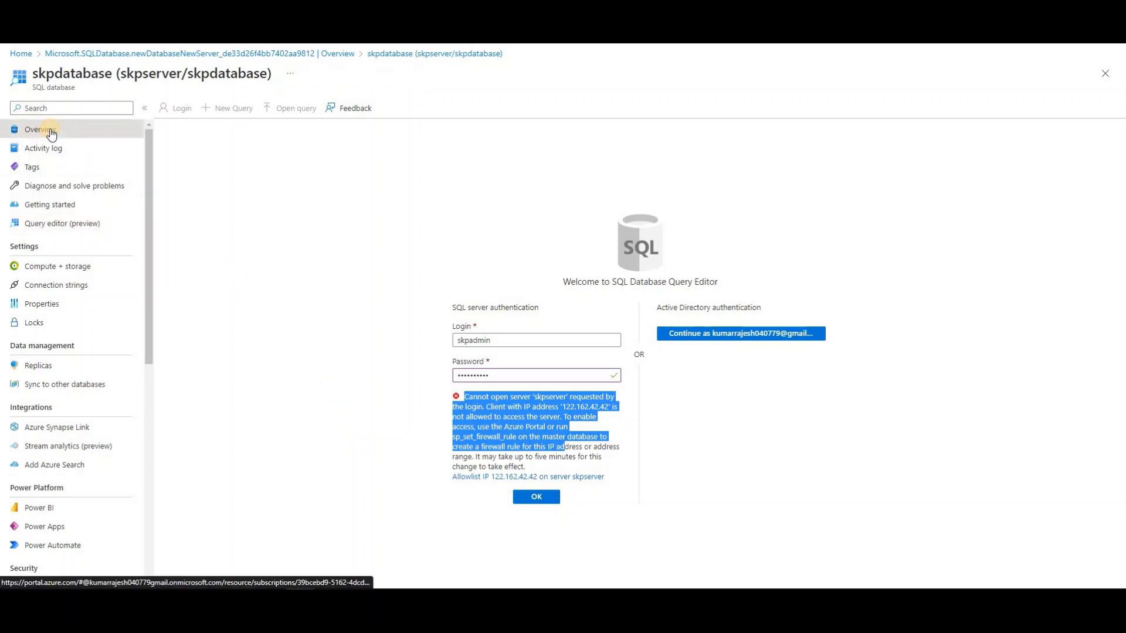
pyautogui.click(616, 77)
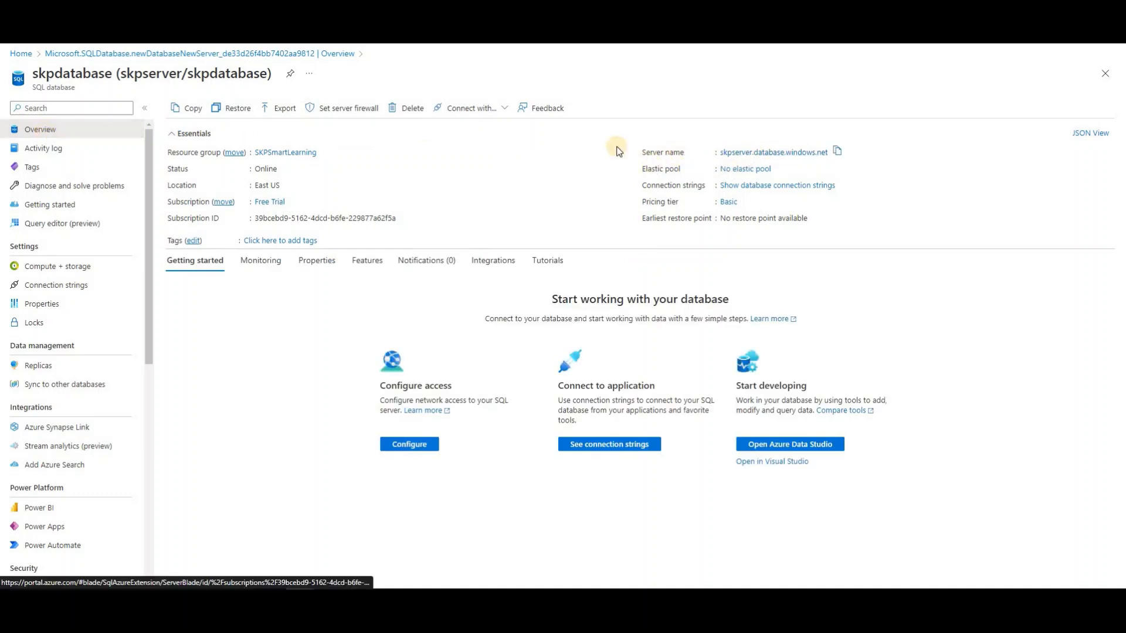
pyautogui.click(345, 109)
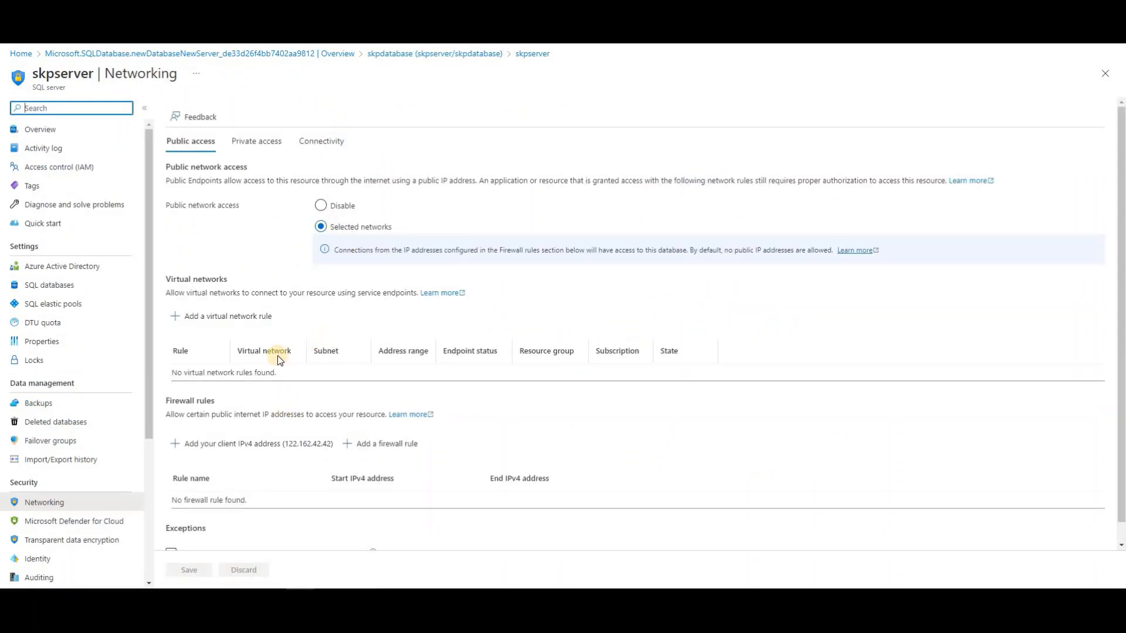
pyautogui.scroll(-1, 276, 355)
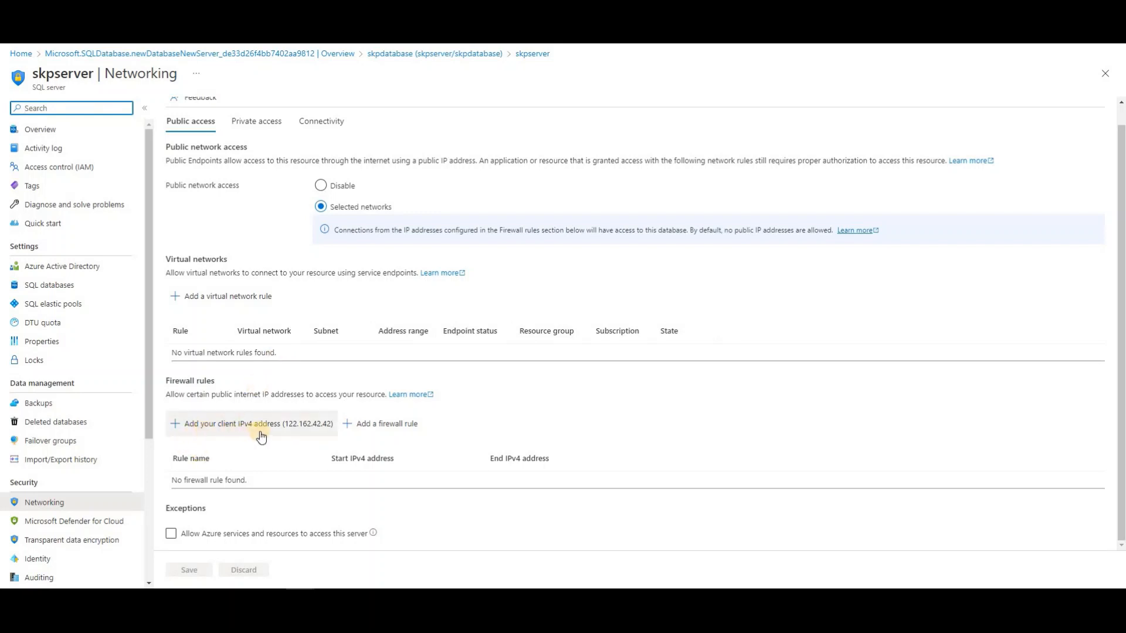
pyautogui.click(197, 428)
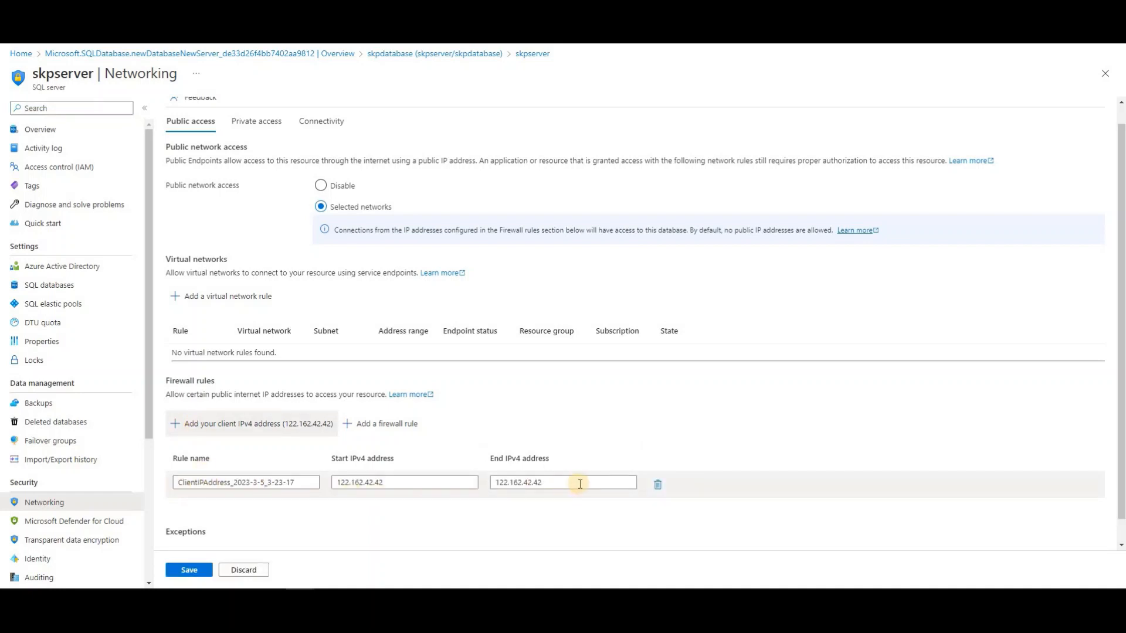
pyautogui.click(186, 572)
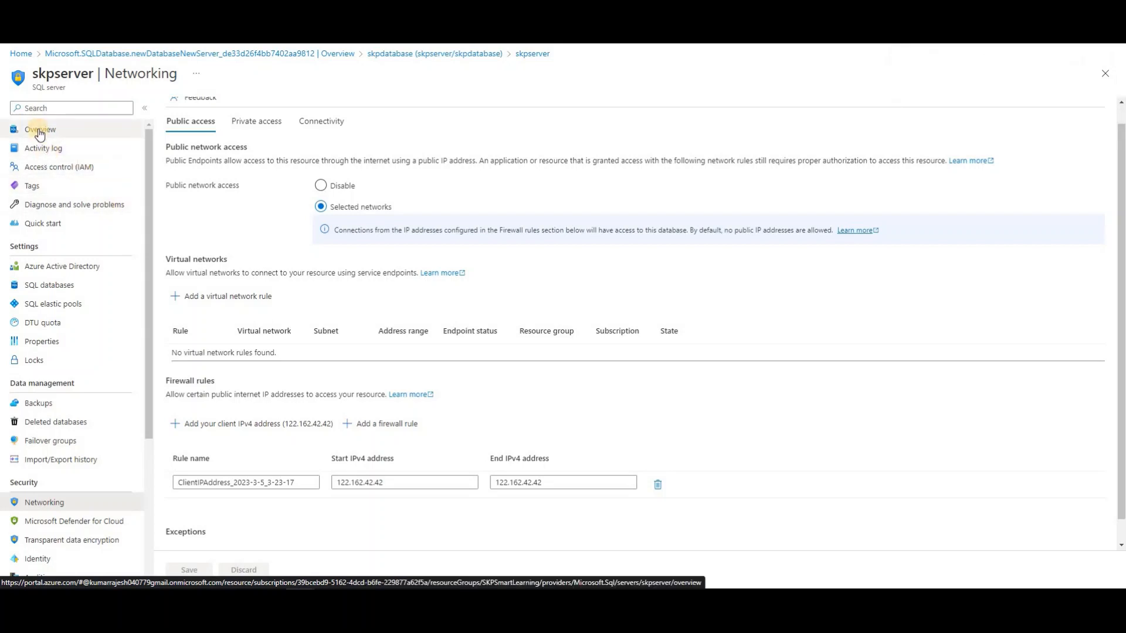
pyautogui.click(39, 131)
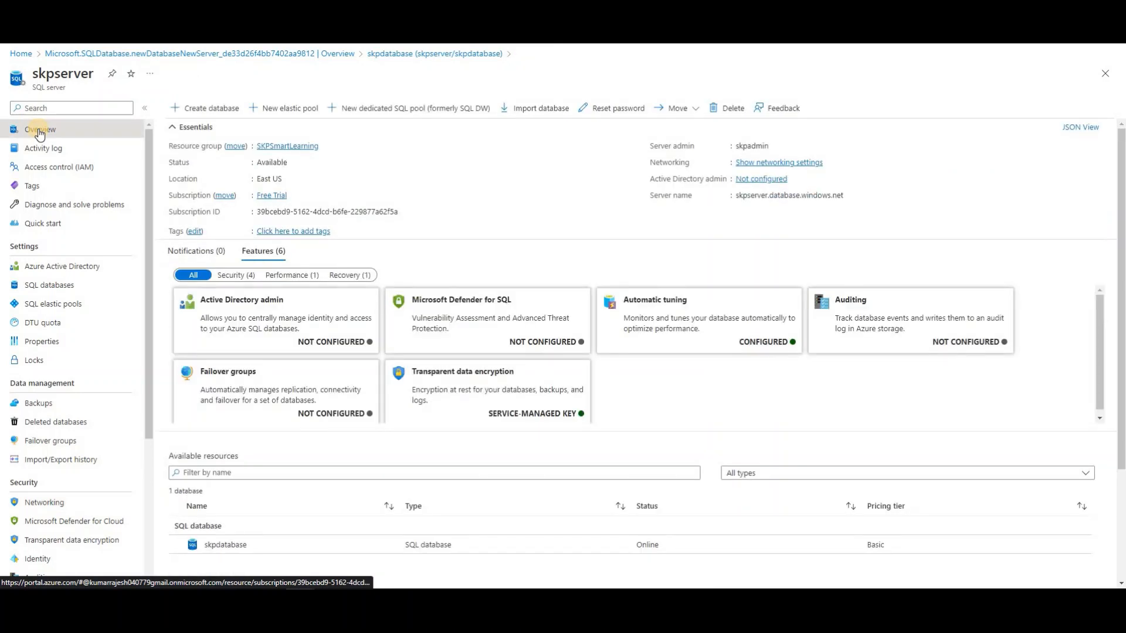
# Return to skpdatabase, sign in to its Query editor with the SQL password, and expand the empty Tables folder
pyautogui.click(396, 55)
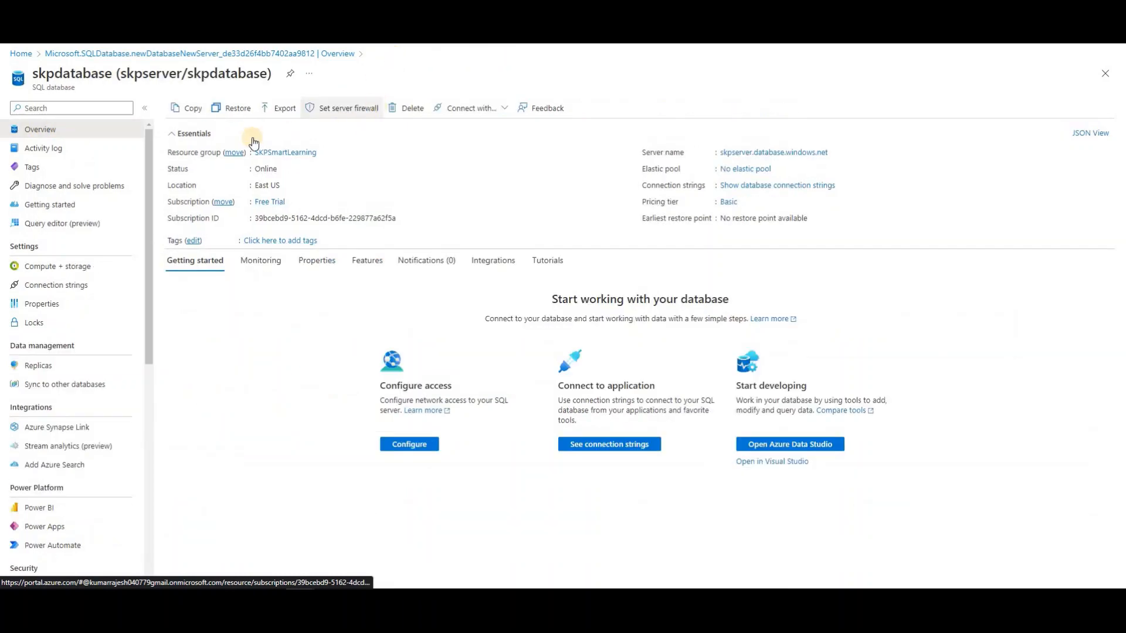
pyautogui.click(46, 231)
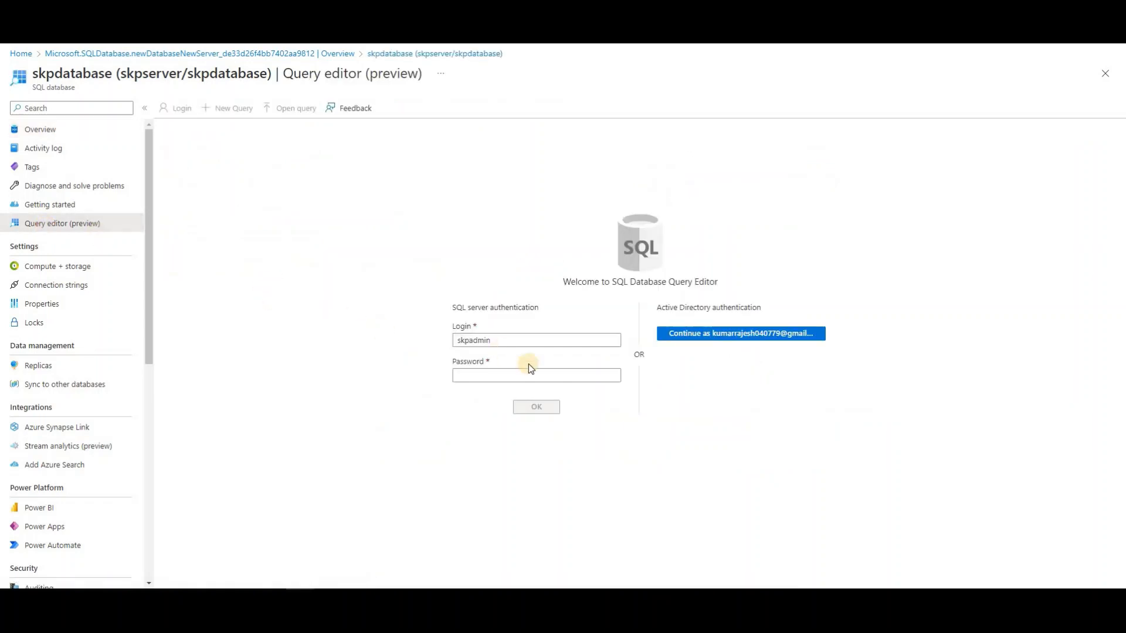
pyautogui.click(540, 376)
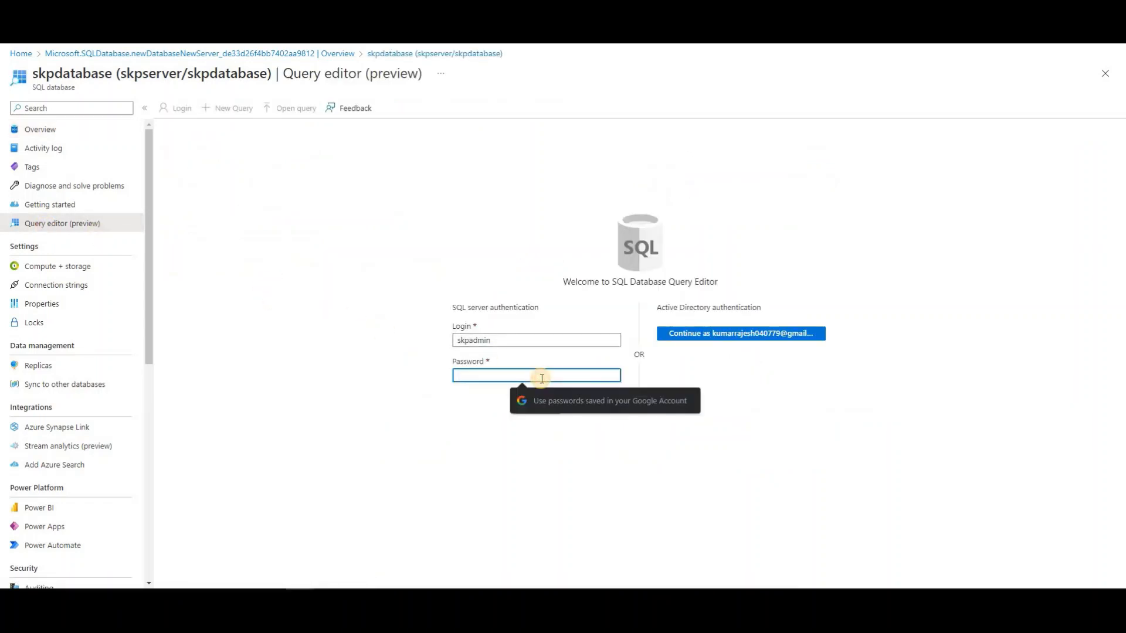
pyautogui.write('••')
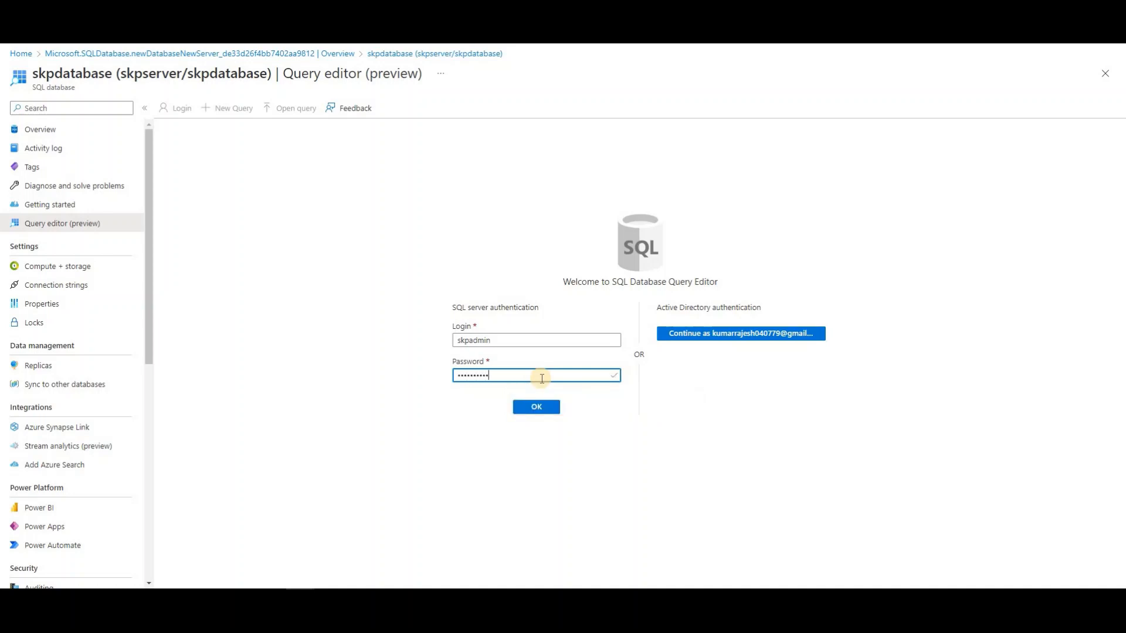
pyautogui.click(535, 408)
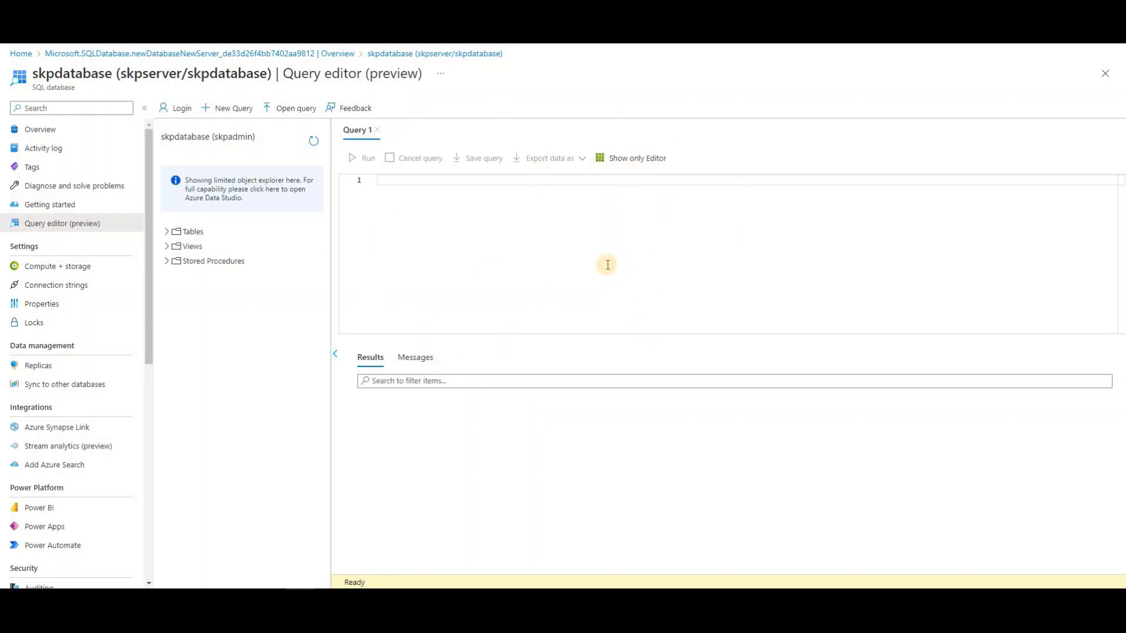
pyautogui.click(167, 233)
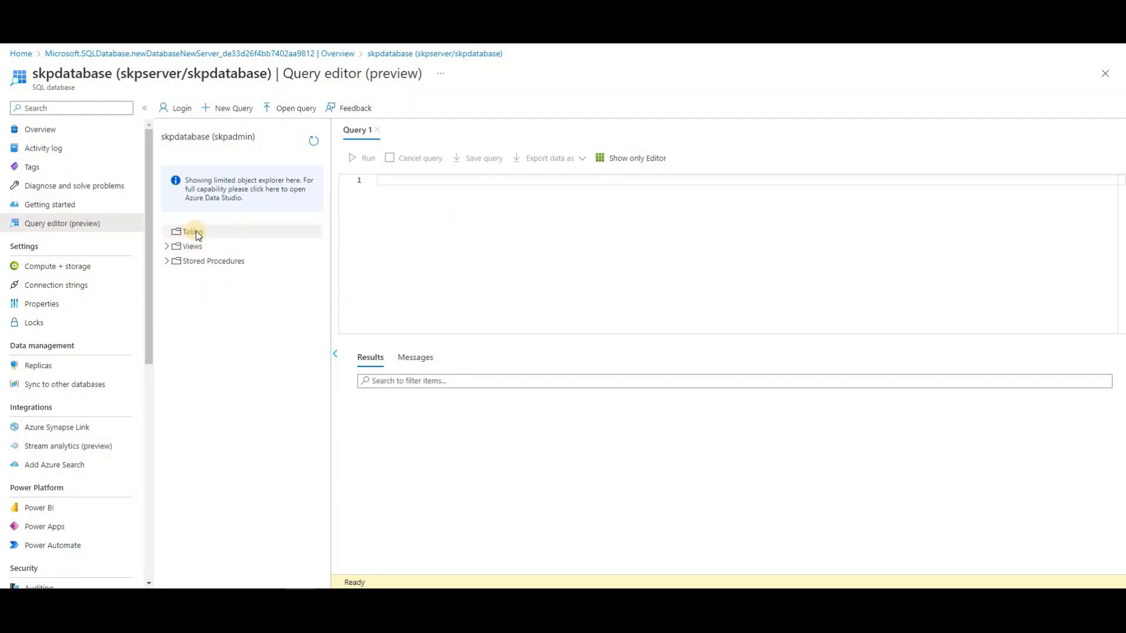
# Expand the Views folder in the object explorer, then collapse it again
pyautogui.click(167, 248)
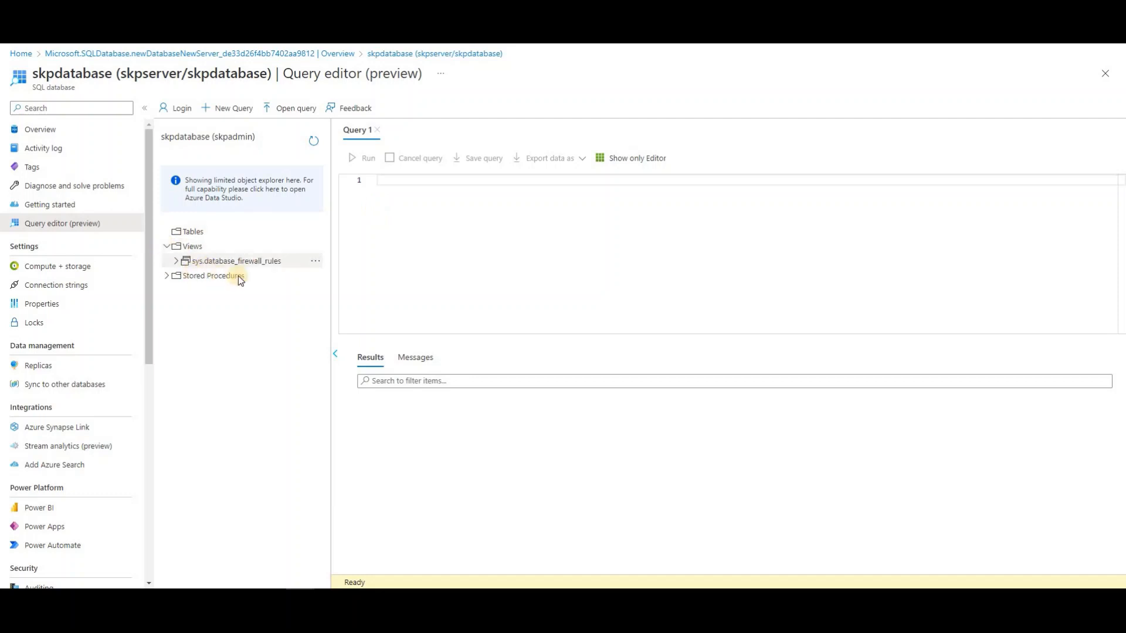
pyautogui.click(166, 279)
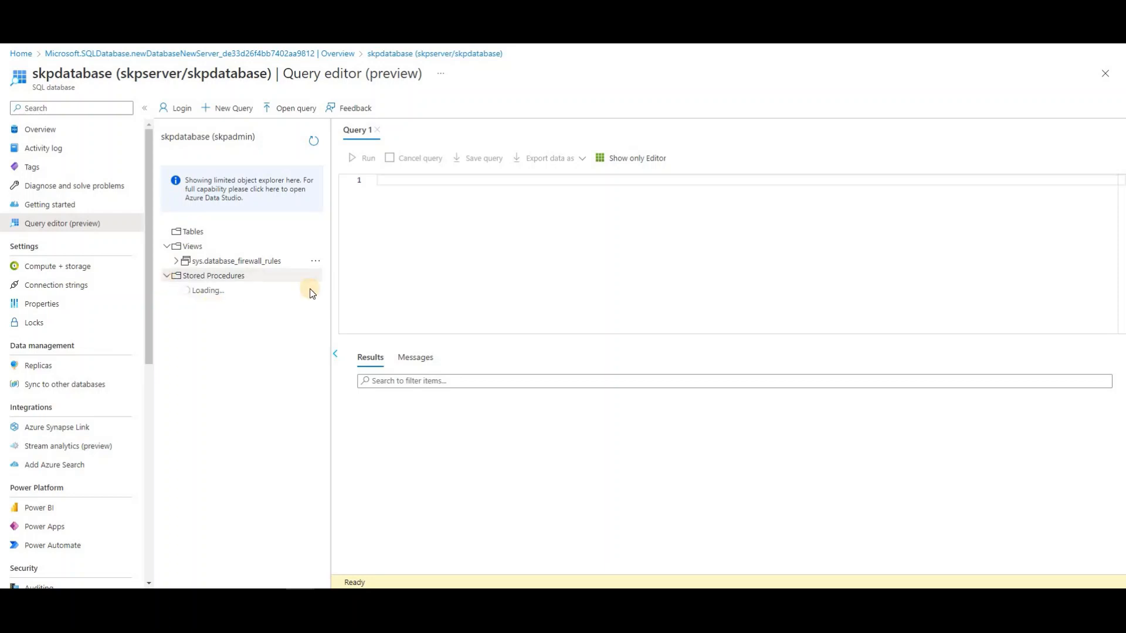
pyautogui.click(167, 247)
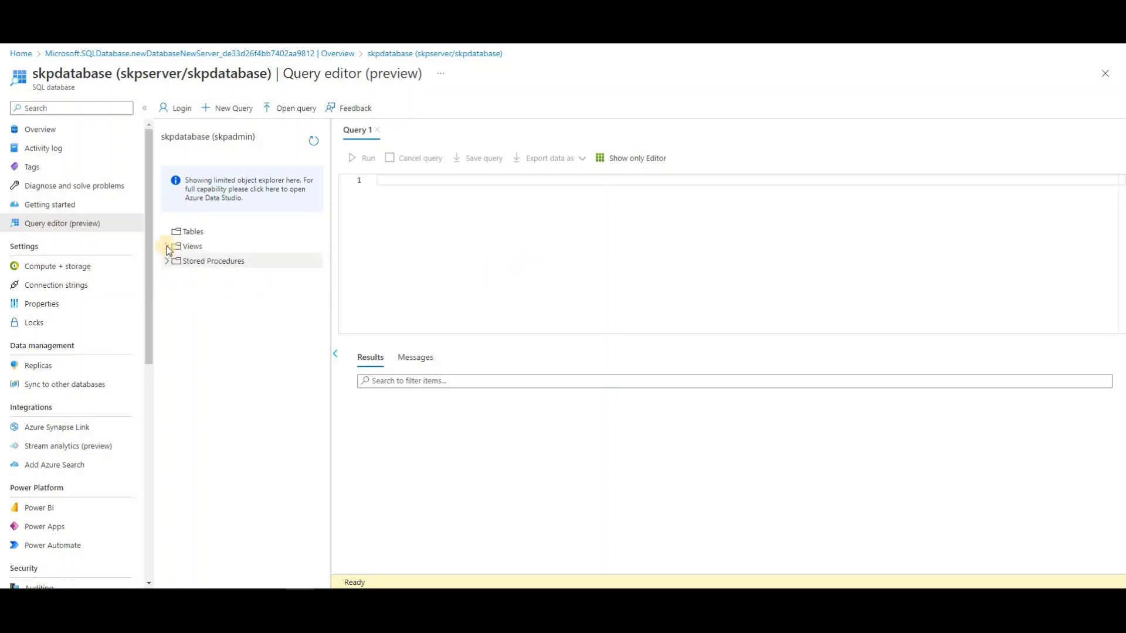
# Start Query 1 with 'create table student (' and a 'roll int,' column
pyautogui.click(404, 187)
pyautogui.press('Return')
pyautogui.write('creat')
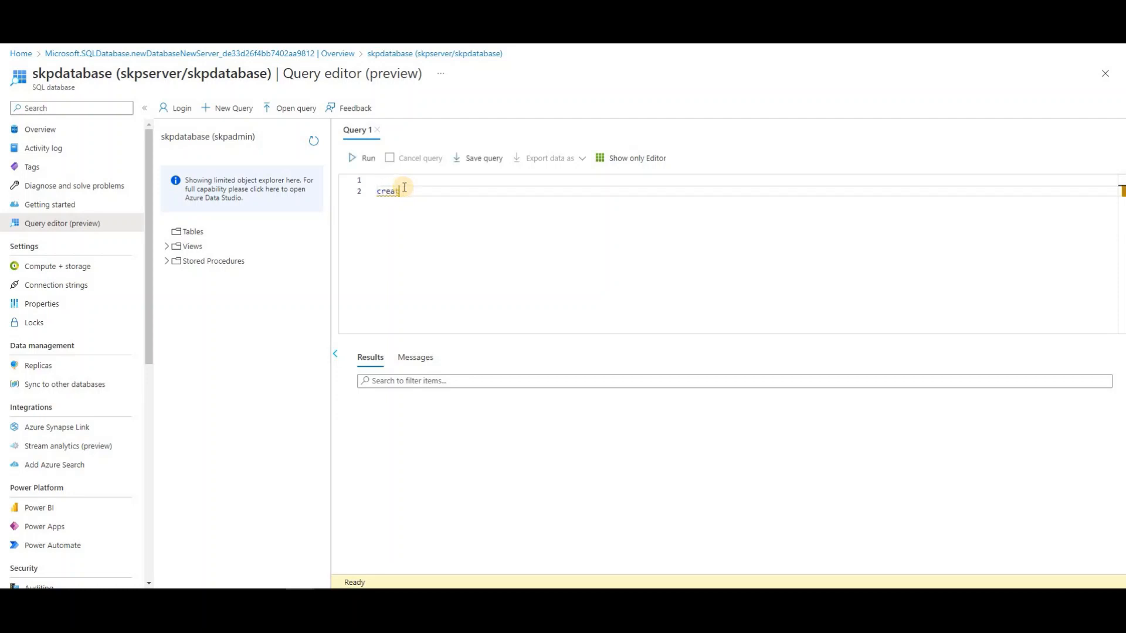
pyautogui.press('BackSpace')
pyautogui.press('BackSpace')
pyautogui.press('BackSpace')
pyautogui.press('BackSpace')
pyautogui.write('eate table student')
pyautogui.press('Return')
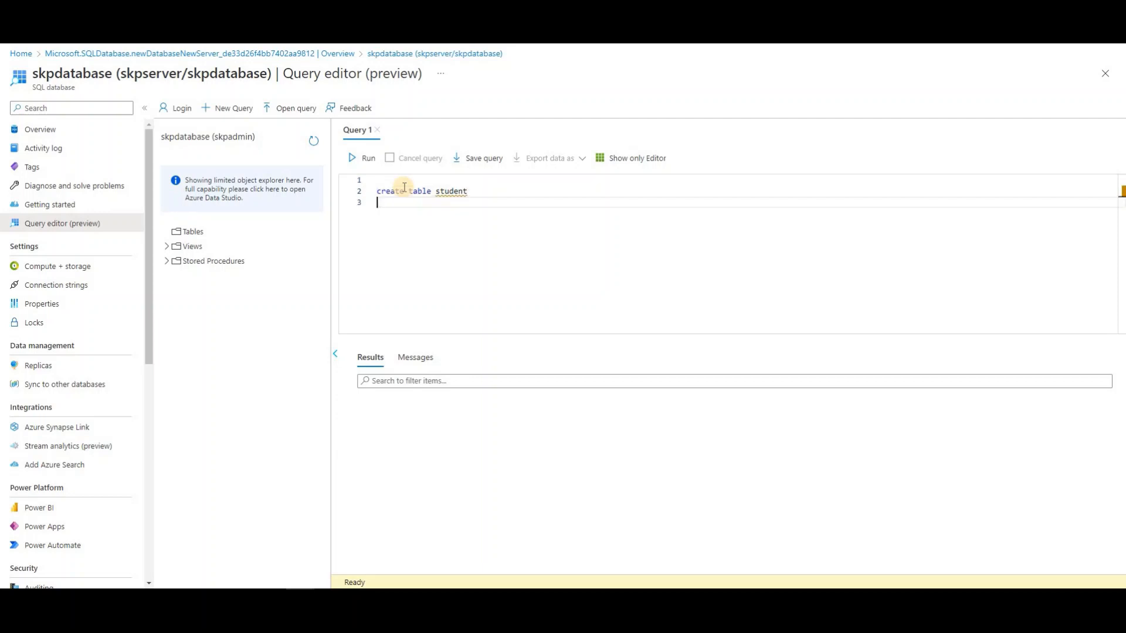
pyautogui.write('{')
pyautogui.press('Return')
pyautogui.press('BackSpace')
pyautogui.press('BackSpace')
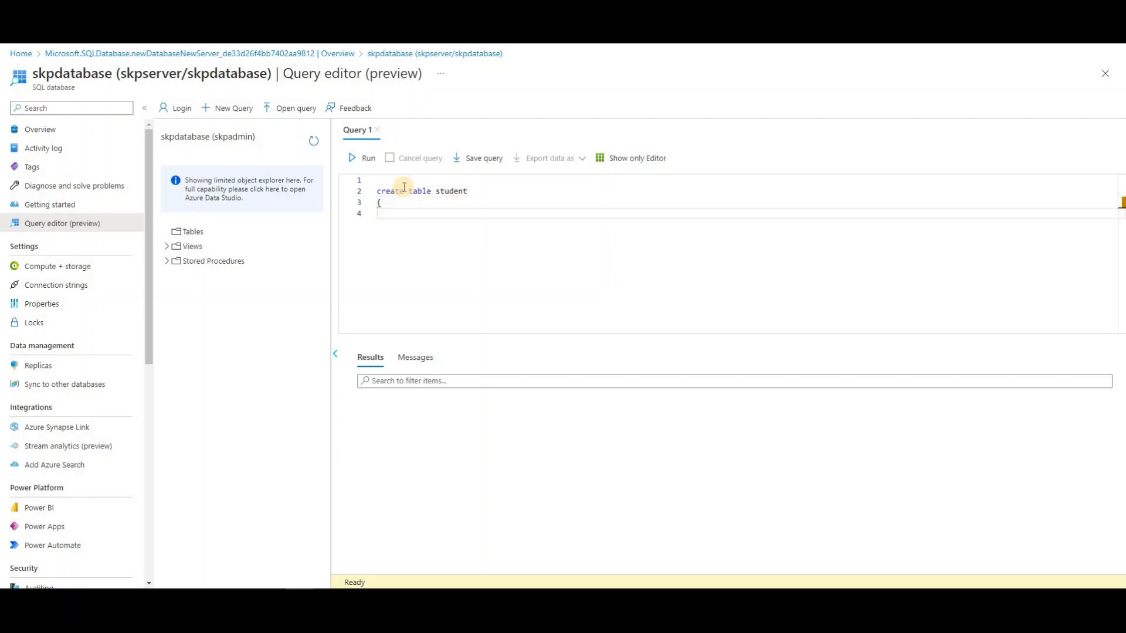
pyautogui.write('(')
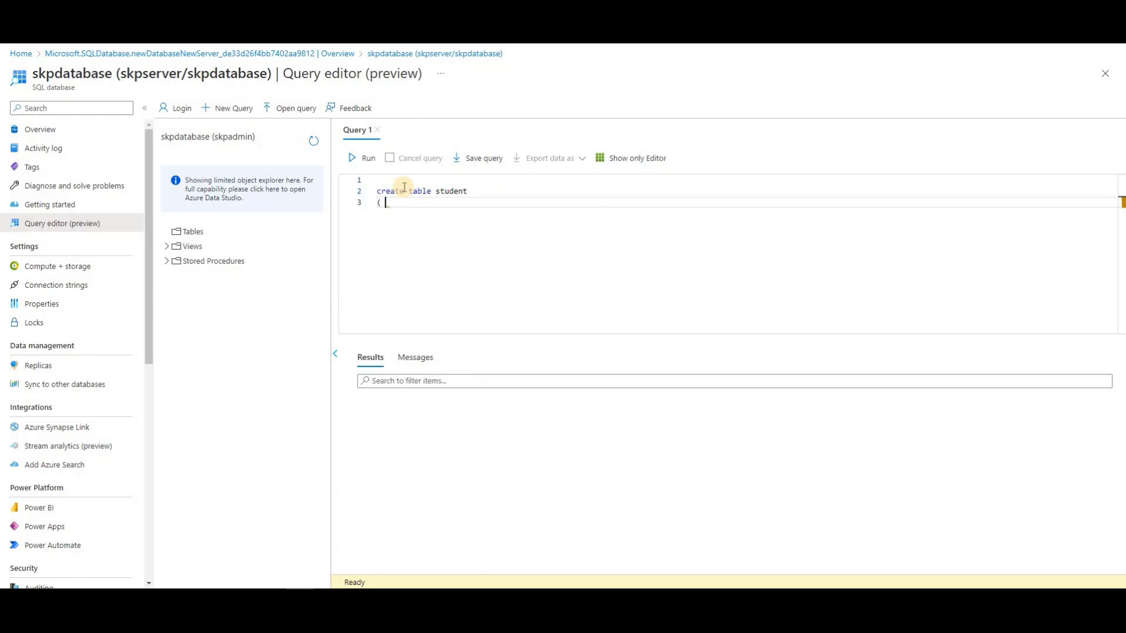
pyautogui.press('Return')
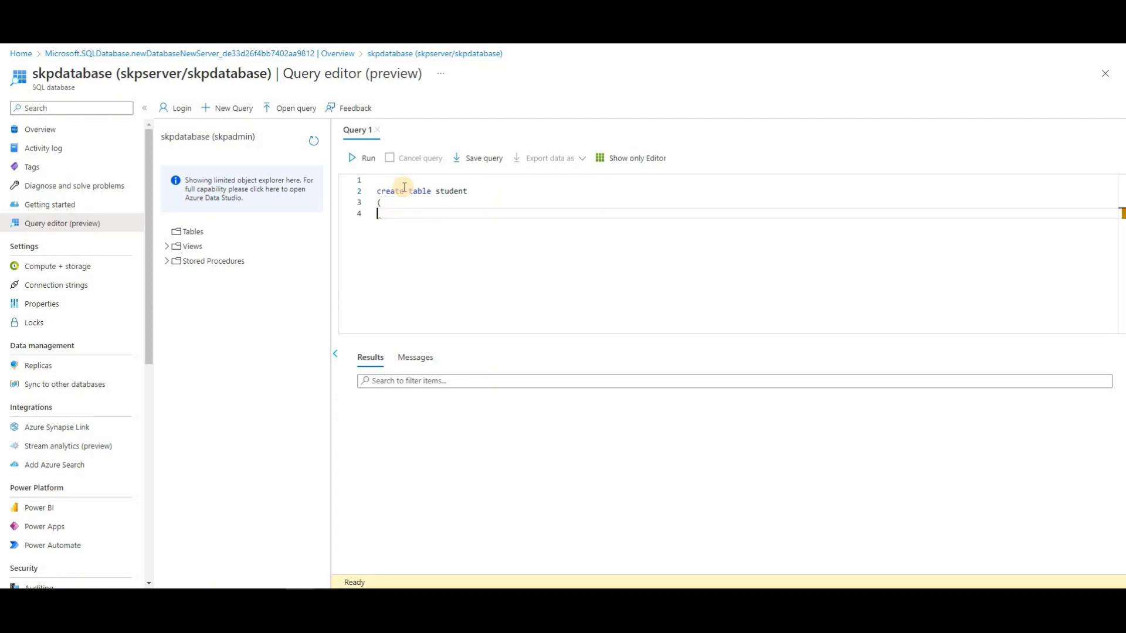
pyautogui.write('roll int,')
# Add fname and lname varchar(50) columns, an addr varchar(200) column, and the closing bracket
pyautogui.press('Return')
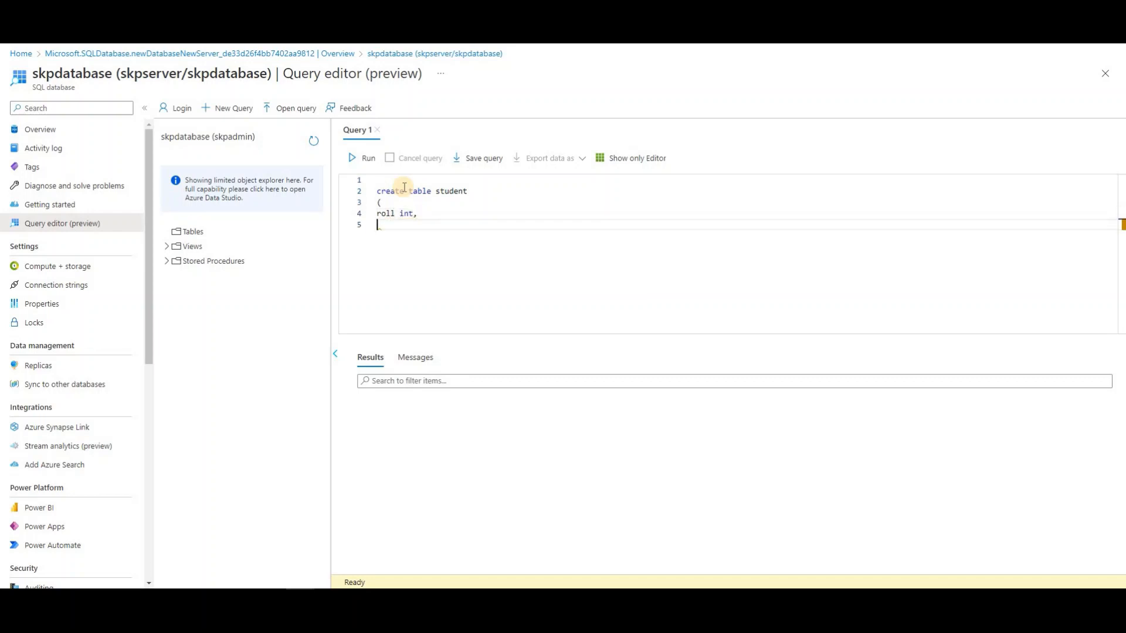
pyautogui.write('f')
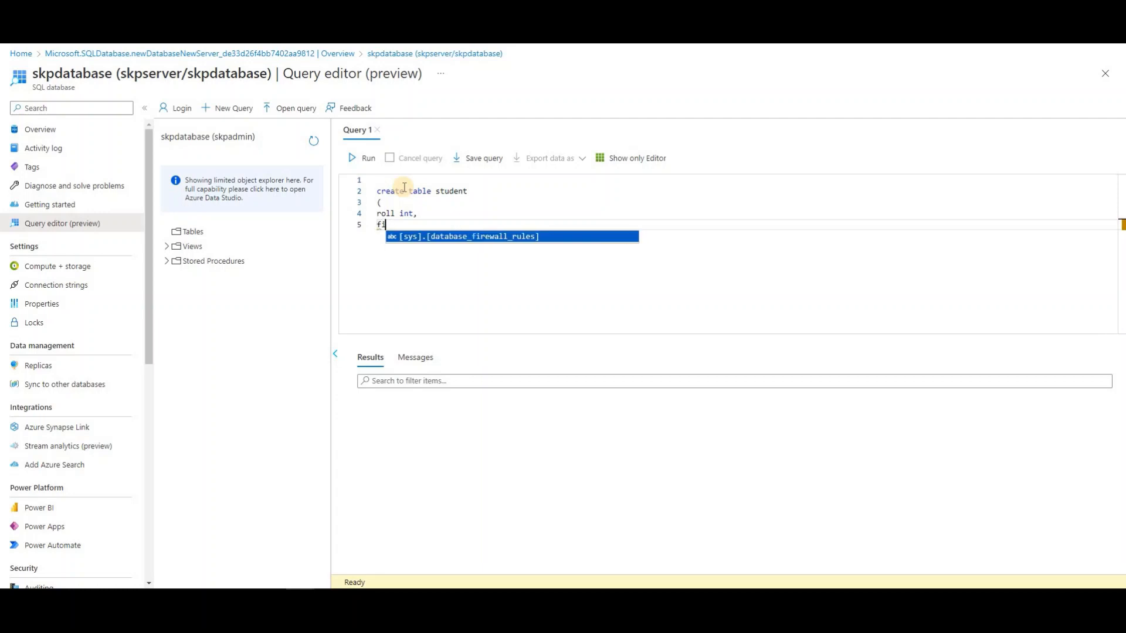
pyautogui.write('name')
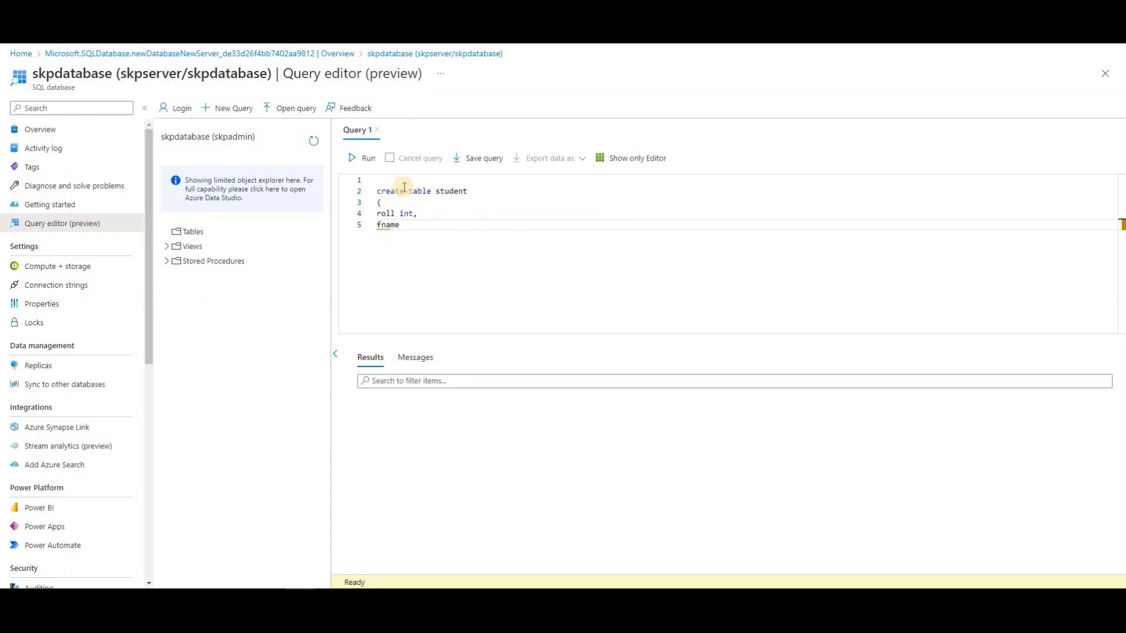
pyautogui.write(' varchar(50),')
pyautogui.press('Return')
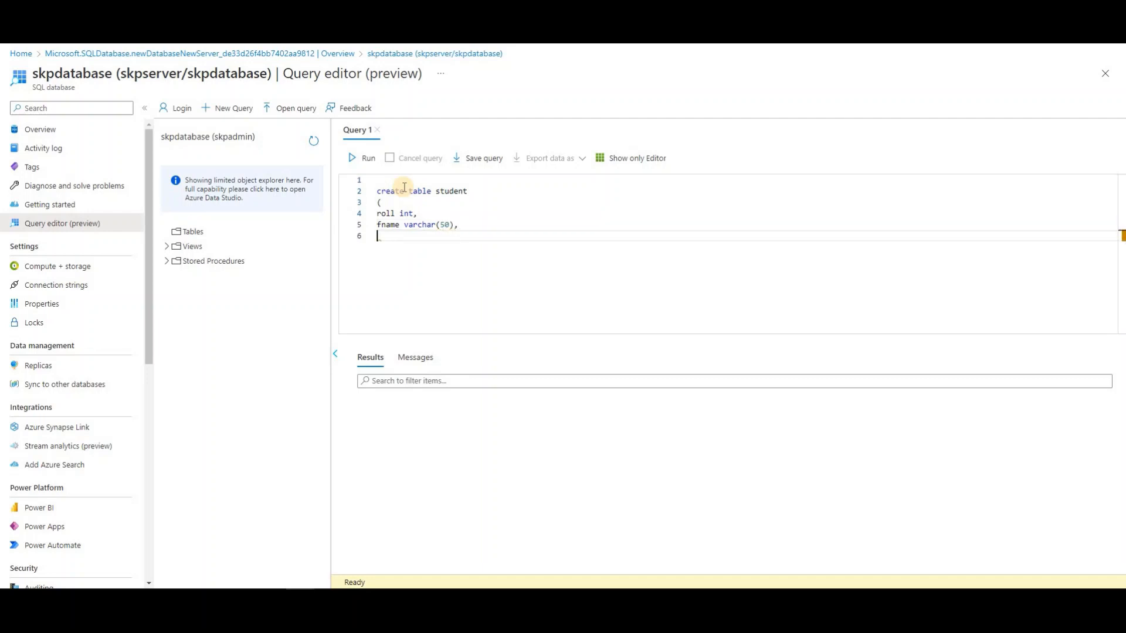
pyautogui.write('lname varchar(50)')
pyautogui.press('Return')
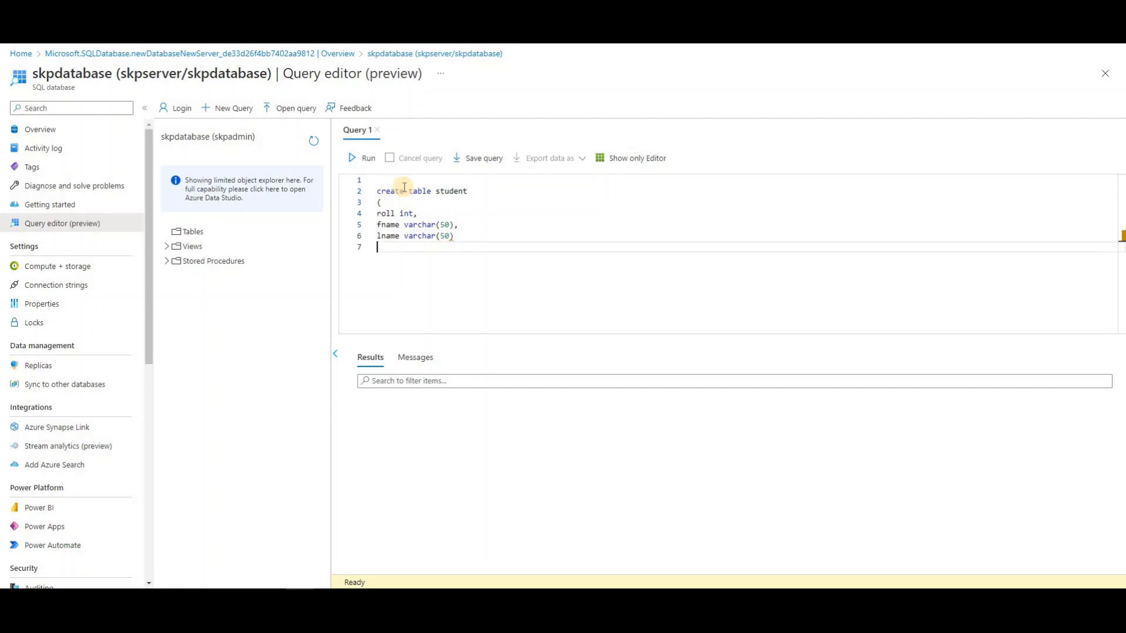
pyautogui.write(') address')
pyautogui.press('BackSpace')
pyautogui.press('BackSpace')
pyautogui.write('varchar(200)')
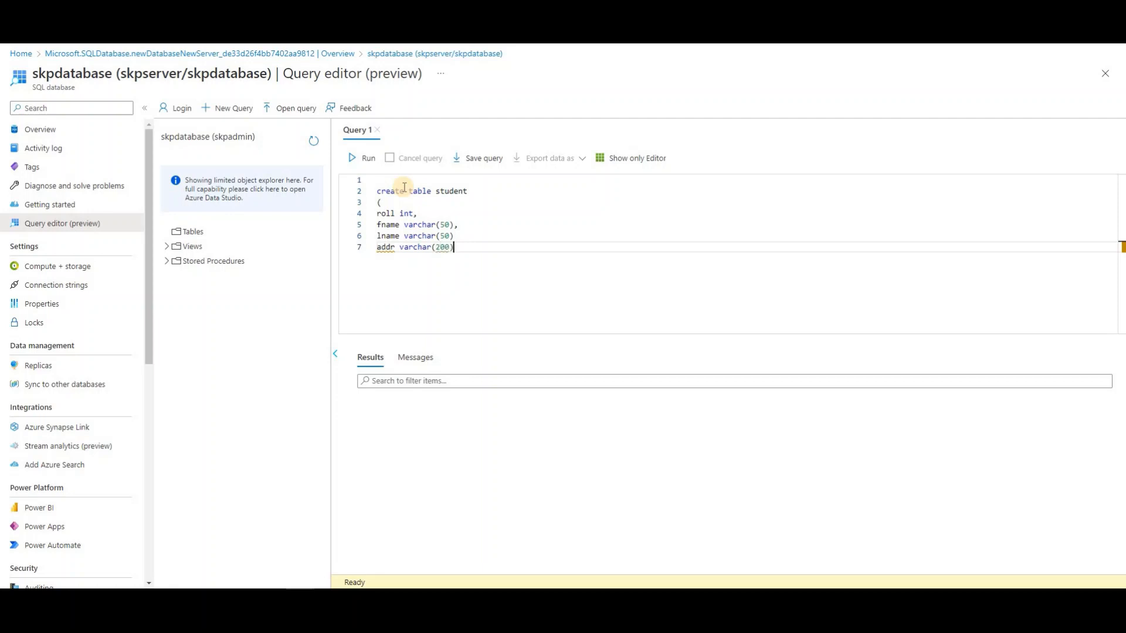
pyautogui.press('Return')
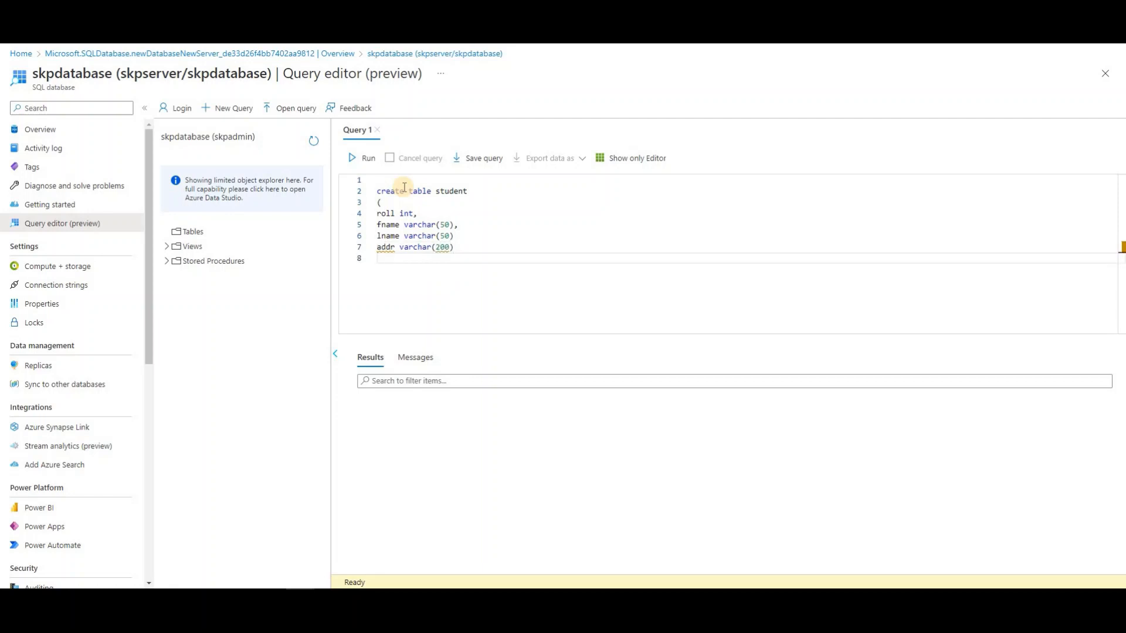
pyautogui.write(')')
# Correct the address column name to addre and select the four column definition lines
pyautogui.click(395, 247)
pyautogui.write('e')
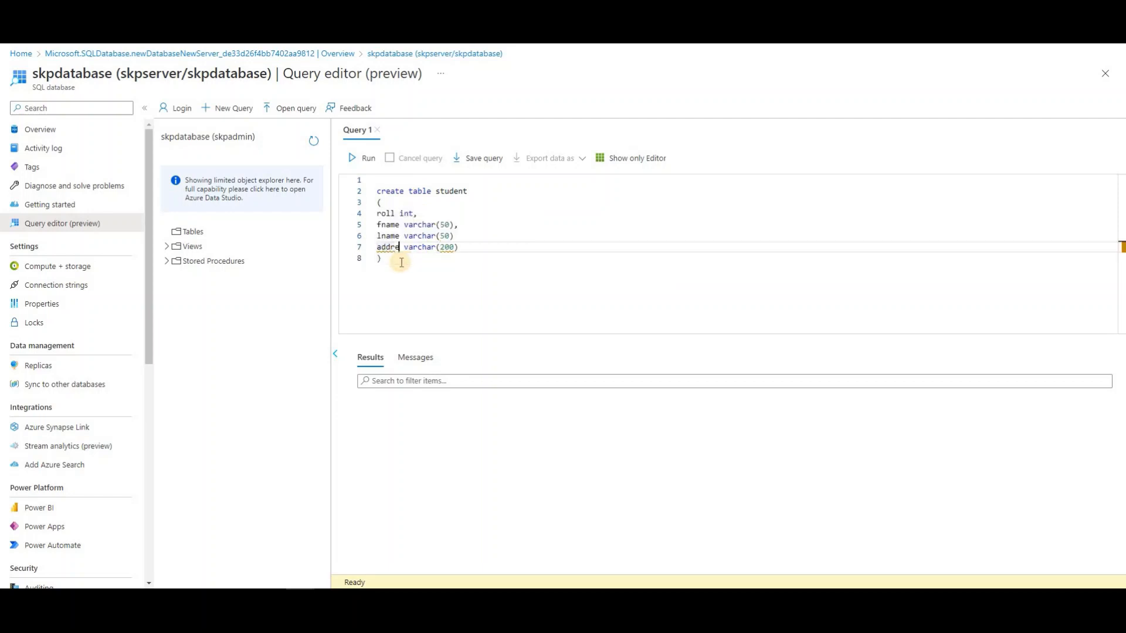
pyautogui.click(373, 321)
pyautogui.click(467, 245)
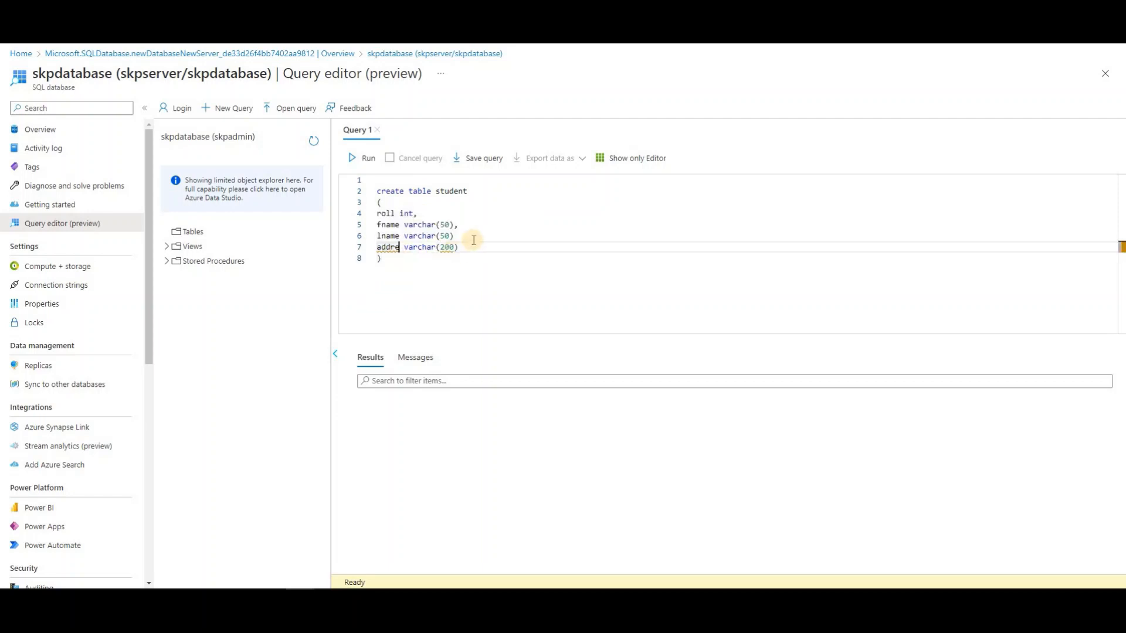
pyautogui.click(461, 237)
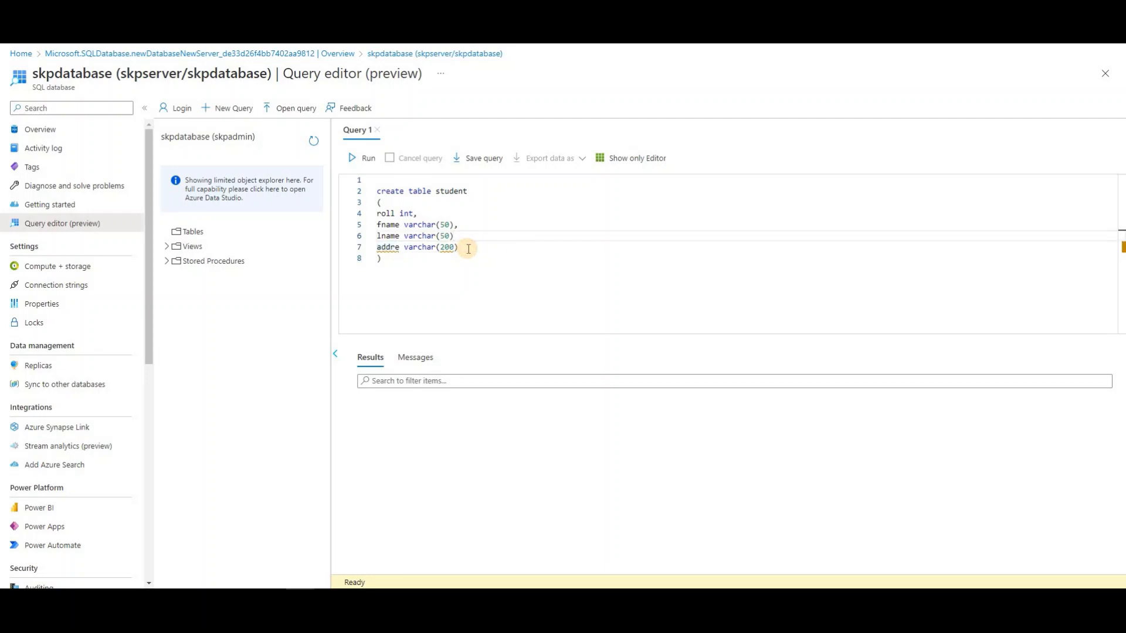
pyautogui.click(398, 247)
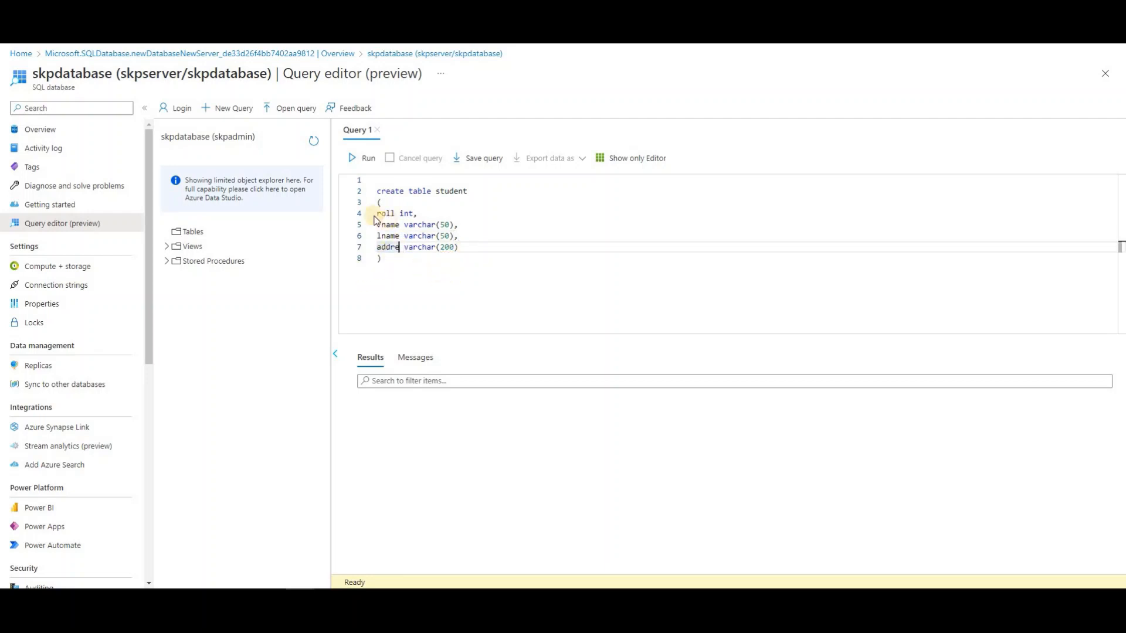
pyautogui.moveTo(378, 215); pyautogui.dragTo(466, 248)
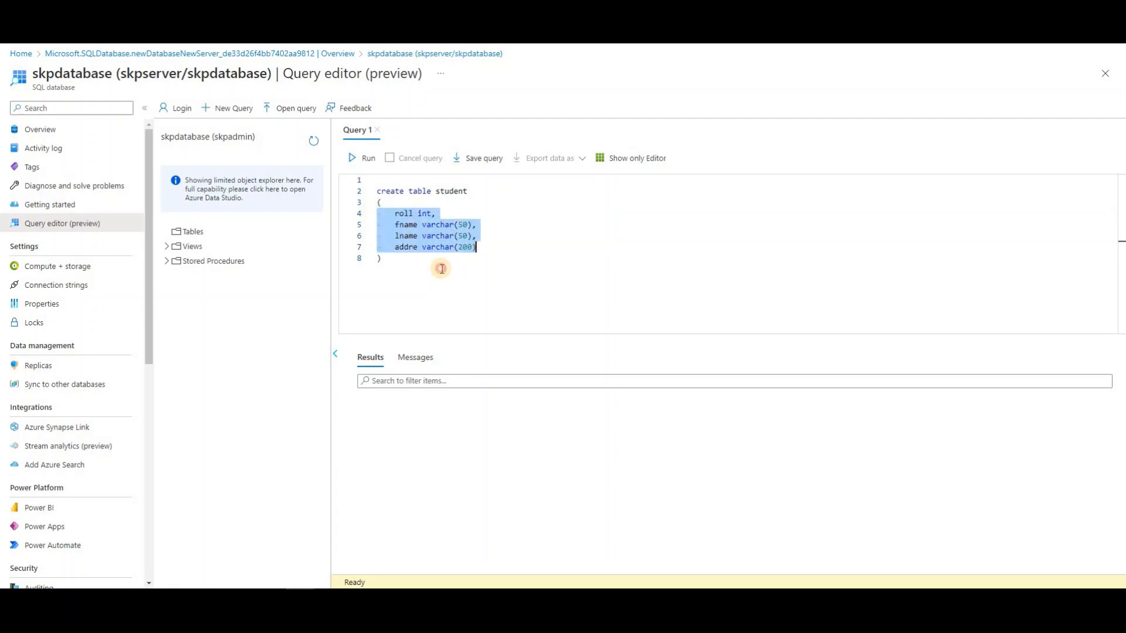
# Indent the four column definitions one level with Tab
pyautogui.press('Tab')
pyautogui.click(396, 259)
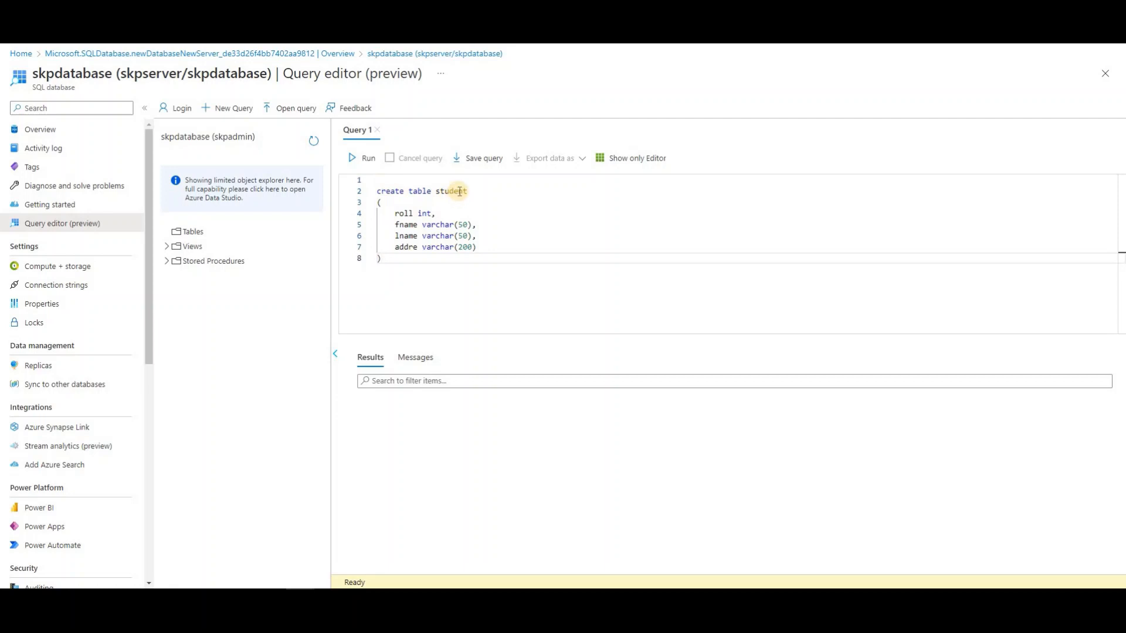
pyautogui.doubleClick(455, 193)
pyautogui.click(185, 231)
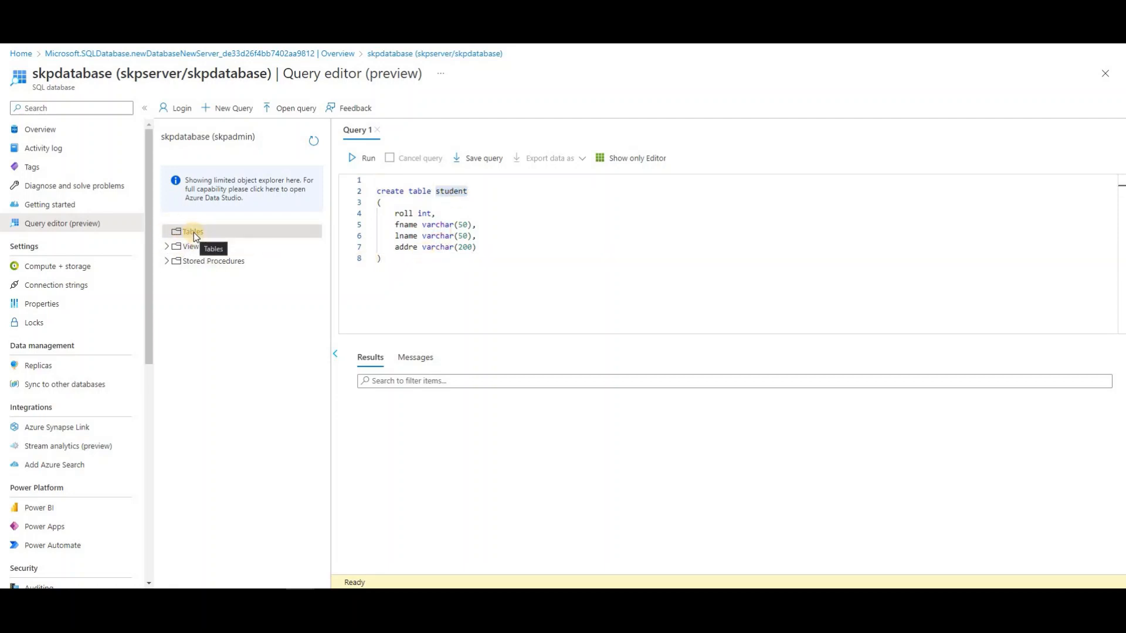
pyautogui.click(388, 268)
# Select lines 1–8, the whole create table student statement
pyautogui.keyDown('shift'); pyautogui.click(346, 196); pyautogui.keyUp('shift')
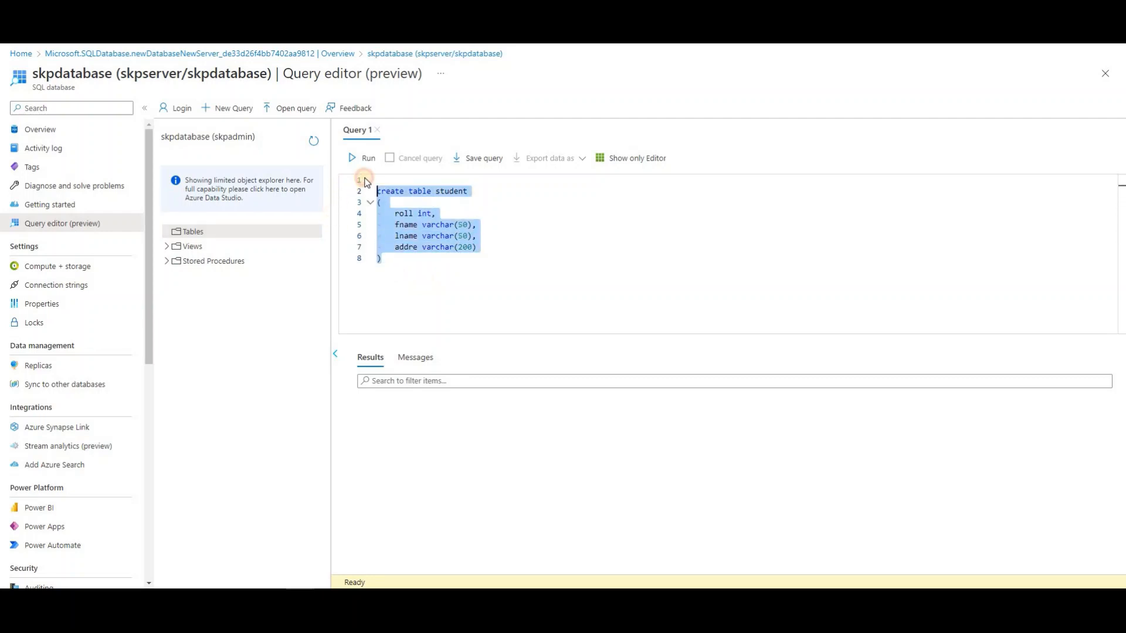
pyautogui.click(464, 286)
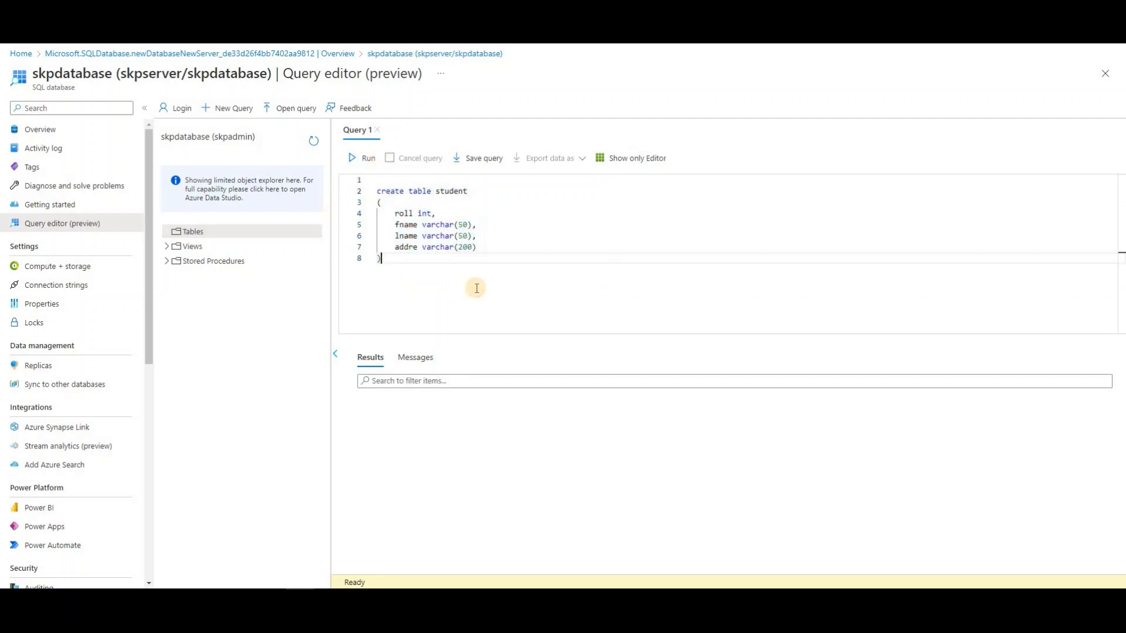
pyautogui.moveTo(382, 258); pyautogui.dragTo(349, 188)
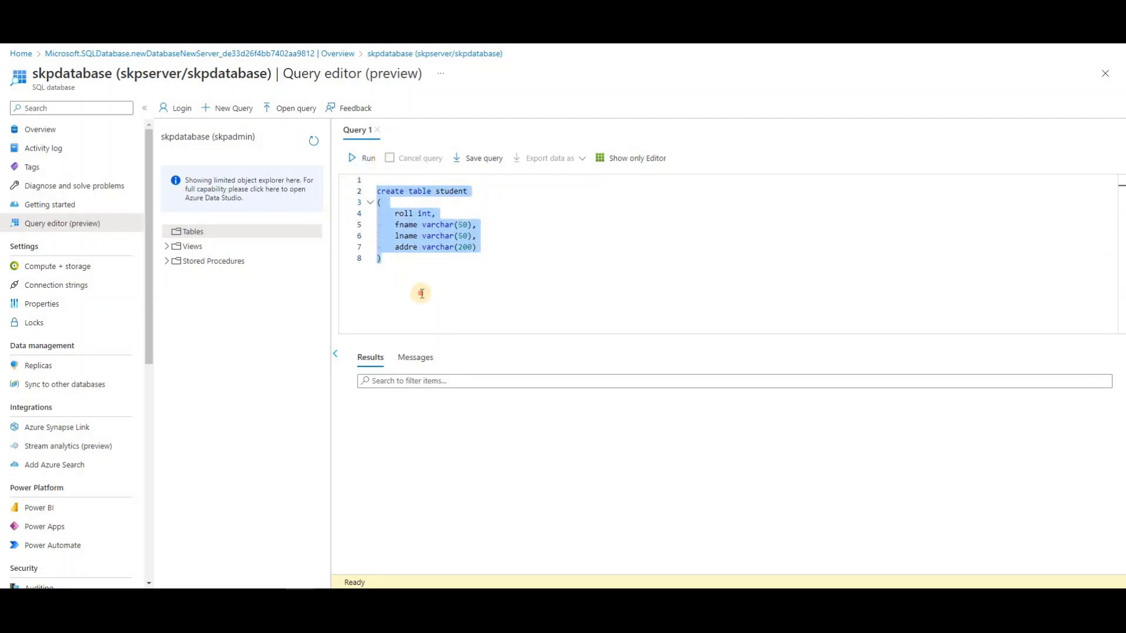
pyautogui.click(402, 274)
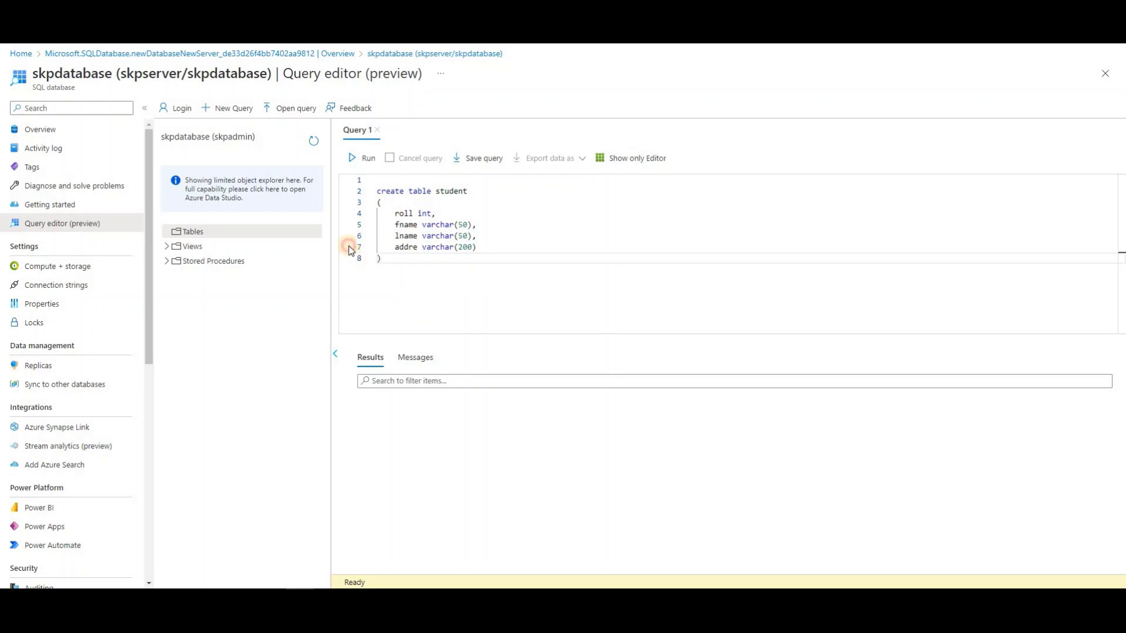
pyautogui.moveTo(349, 246); pyautogui.dragTo(347, 188)
pyautogui.click(382, 261)
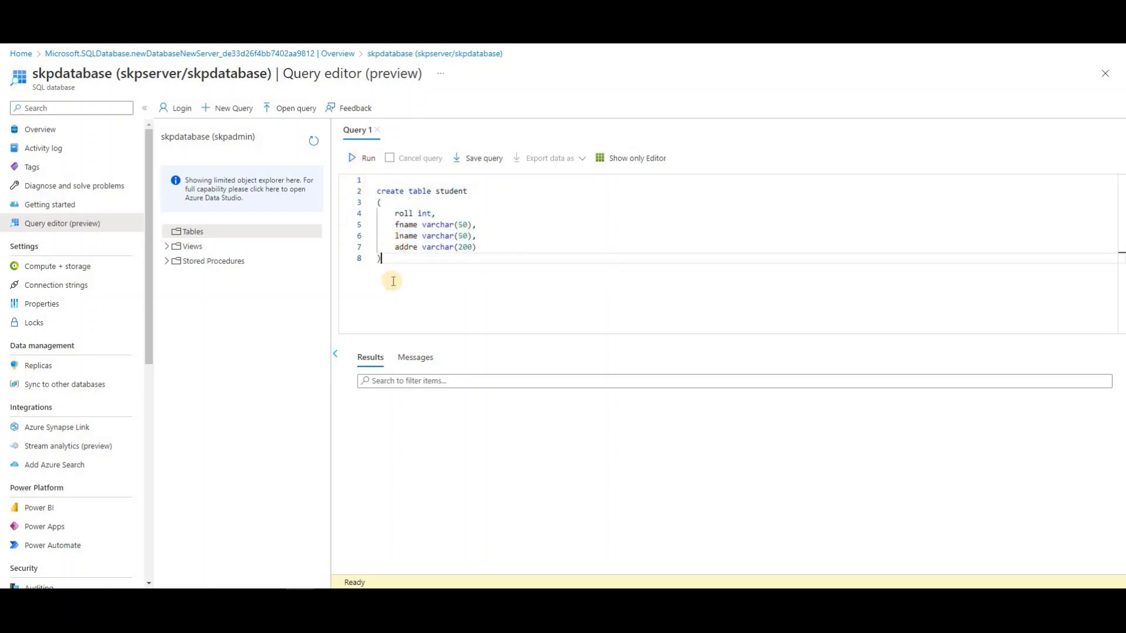
pyautogui.moveTo(359, 246); pyautogui.dragTo(353, 178)
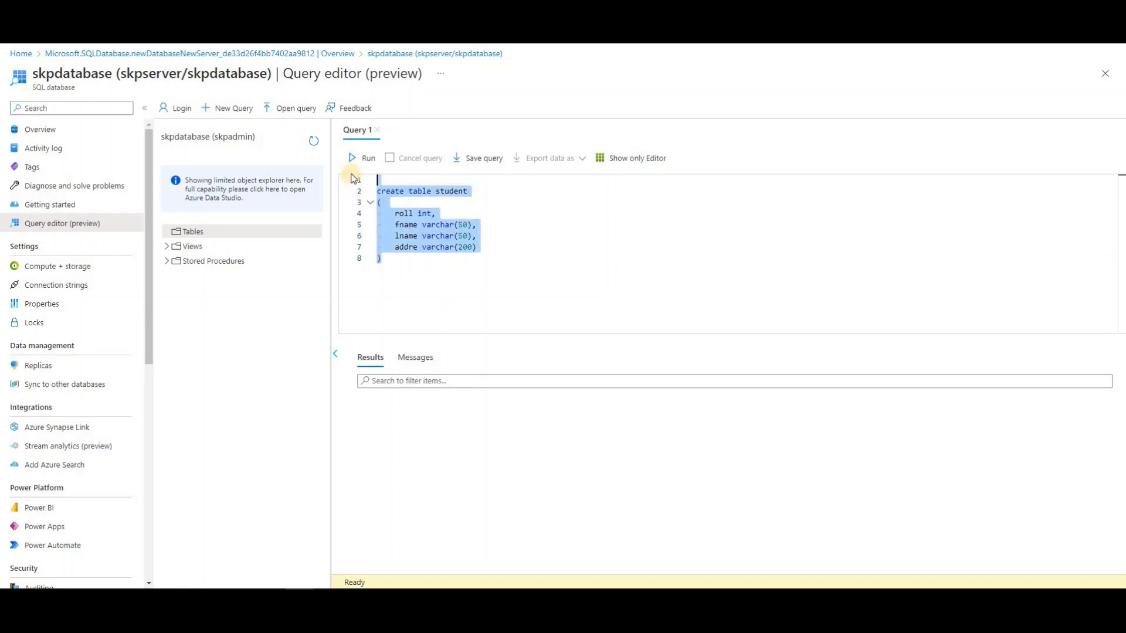
# Run the create table student statement and check its results and messages
pyautogui.click(359, 158)
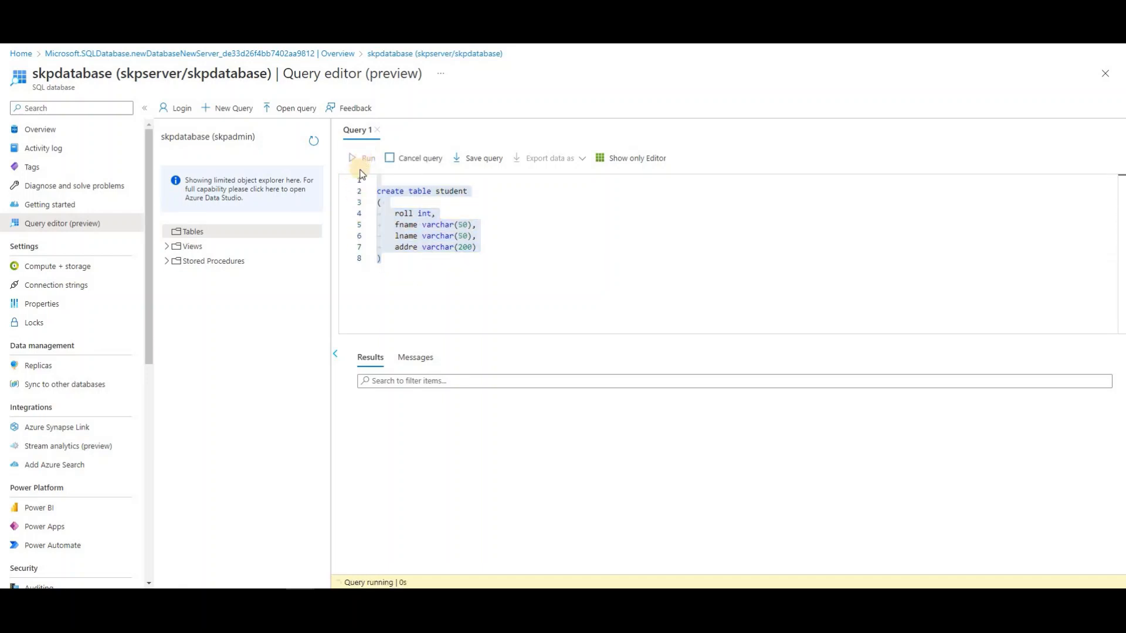
pyautogui.click(375, 365)
pyautogui.click(415, 359)
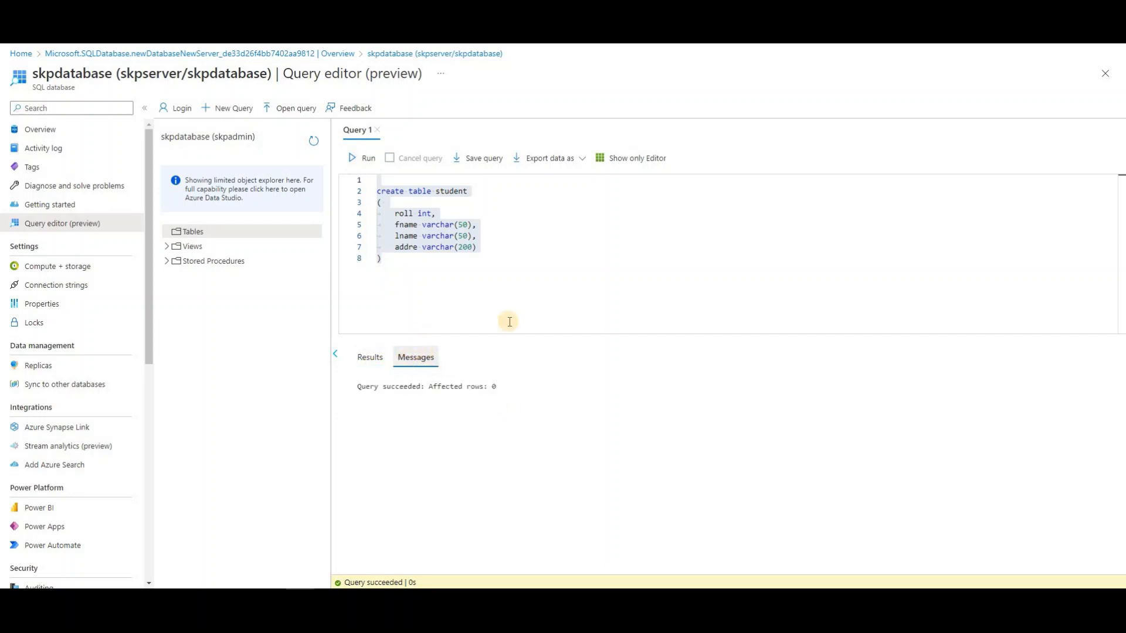
pyautogui.click(420, 276)
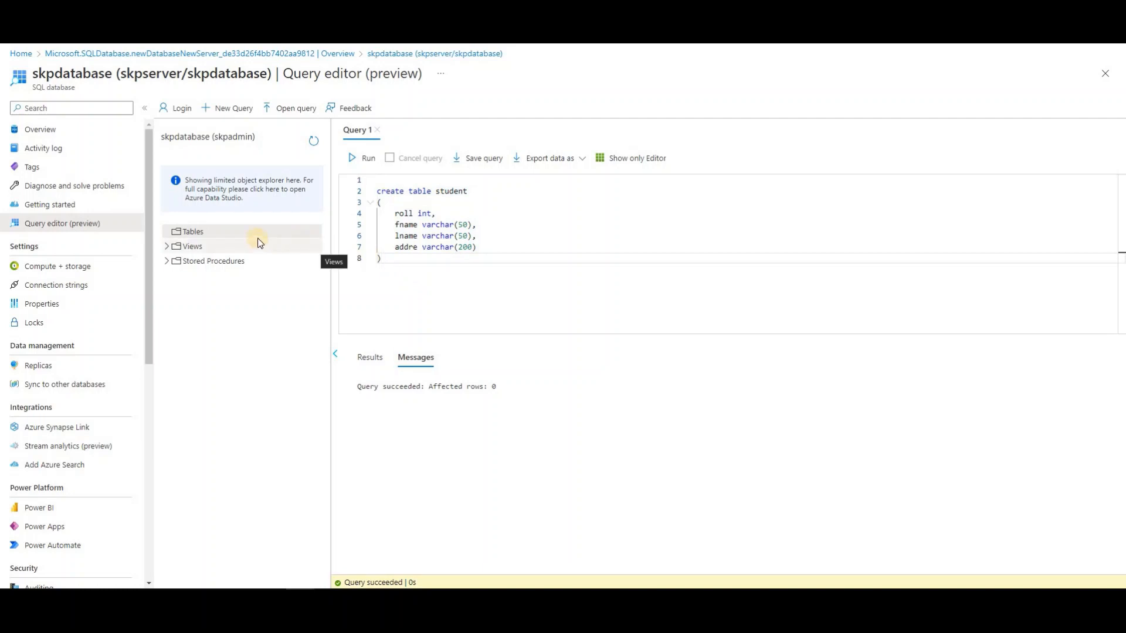
# Refresh the object explorer and expand Tables and dbo.student to show roll, fname, lname, addre
pyautogui.click(182, 243)
pyautogui.click(191, 233)
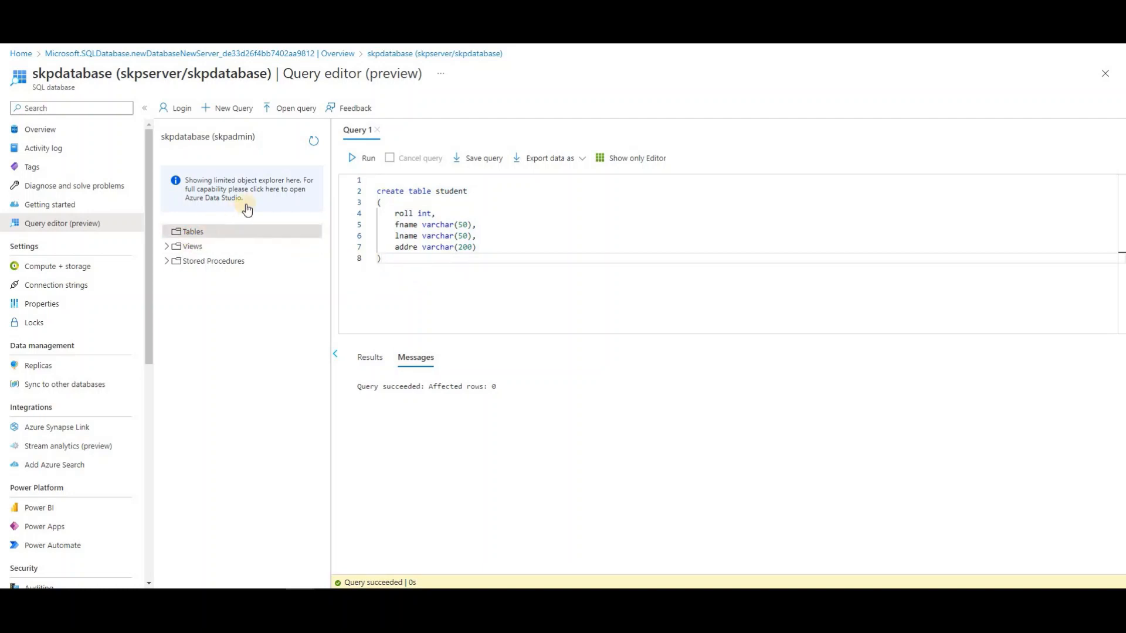
pyautogui.click(314, 142)
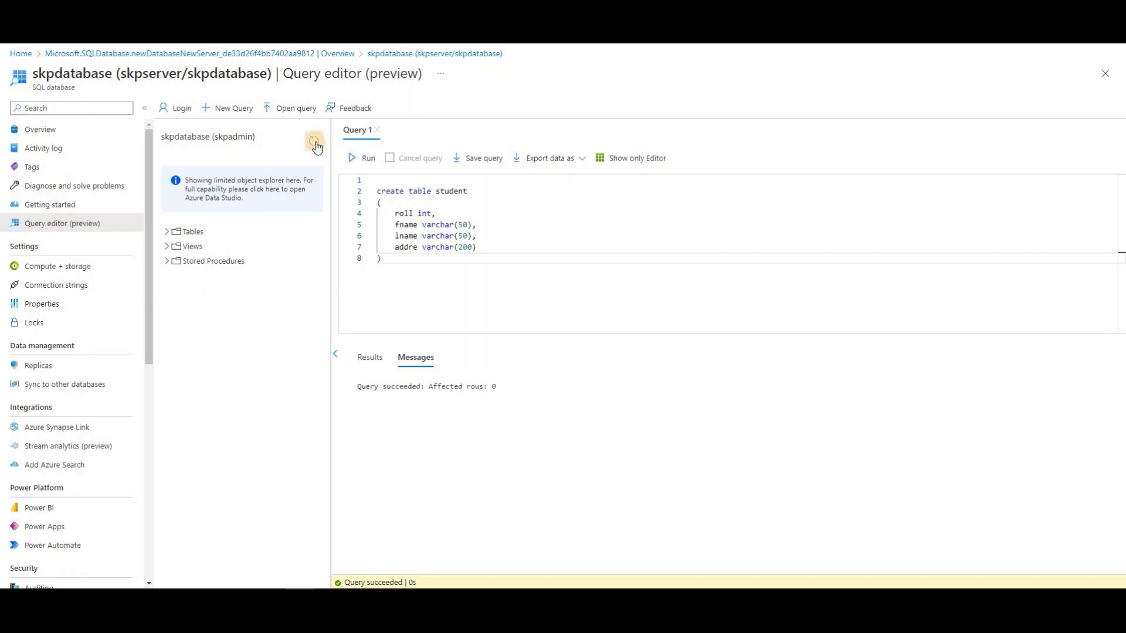
pyautogui.click(167, 231)
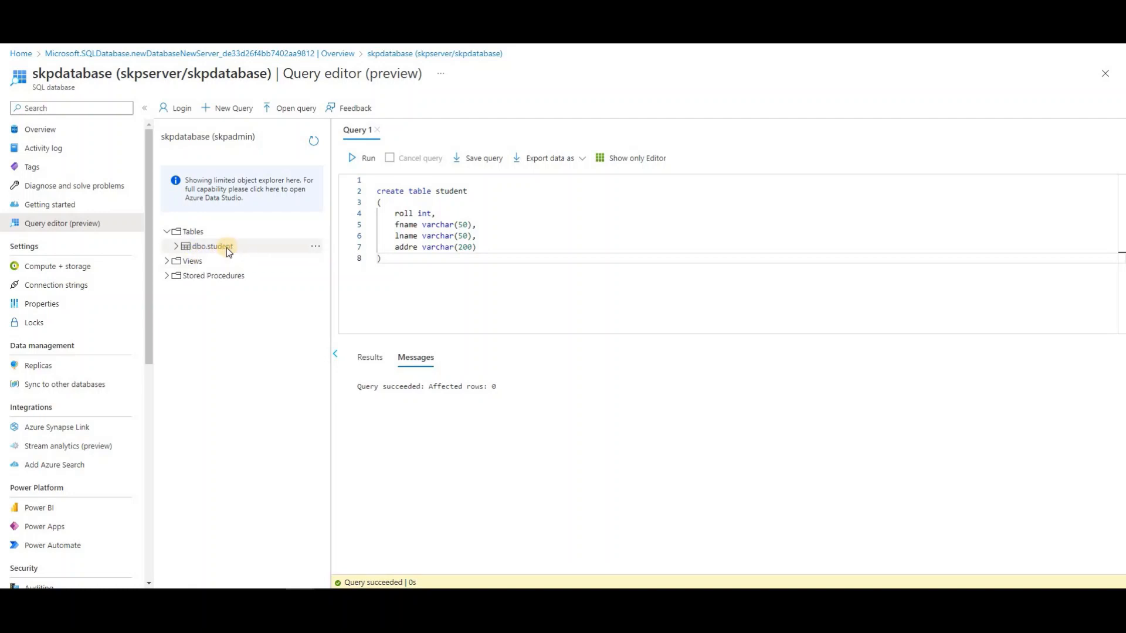
pyautogui.click(176, 248)
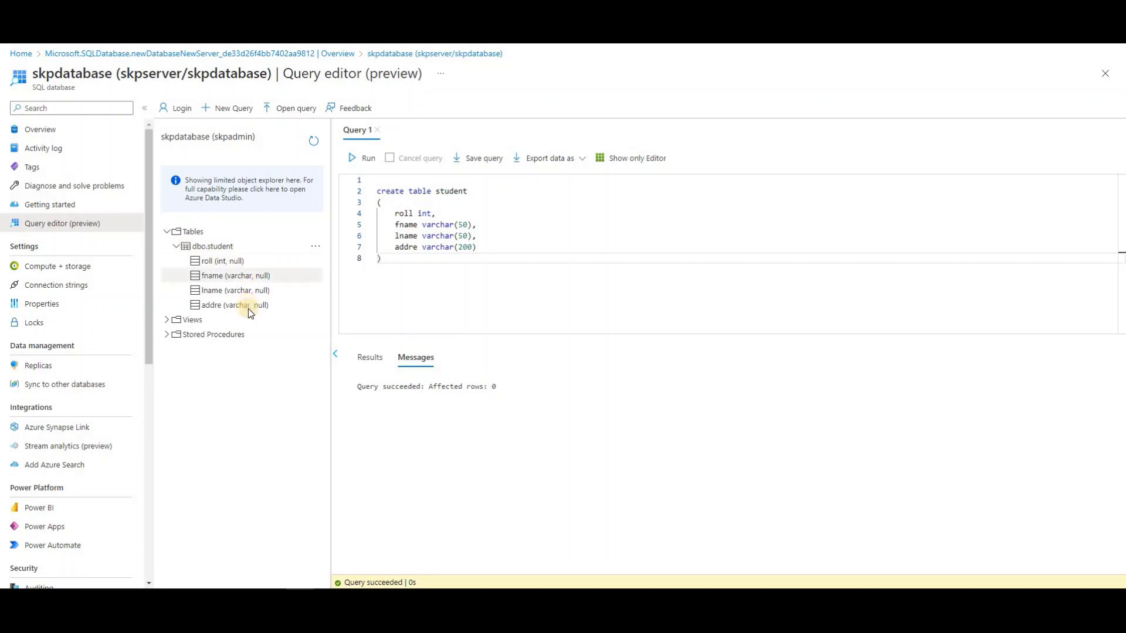
pyautogui.click(418, 270)
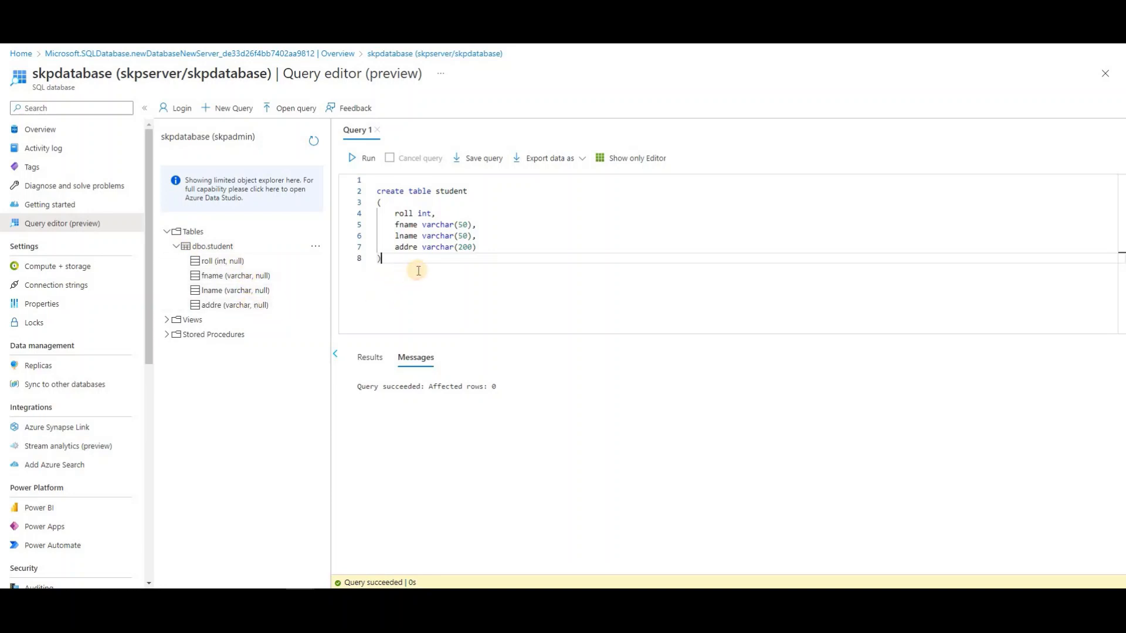
pyautogui.press('Return')
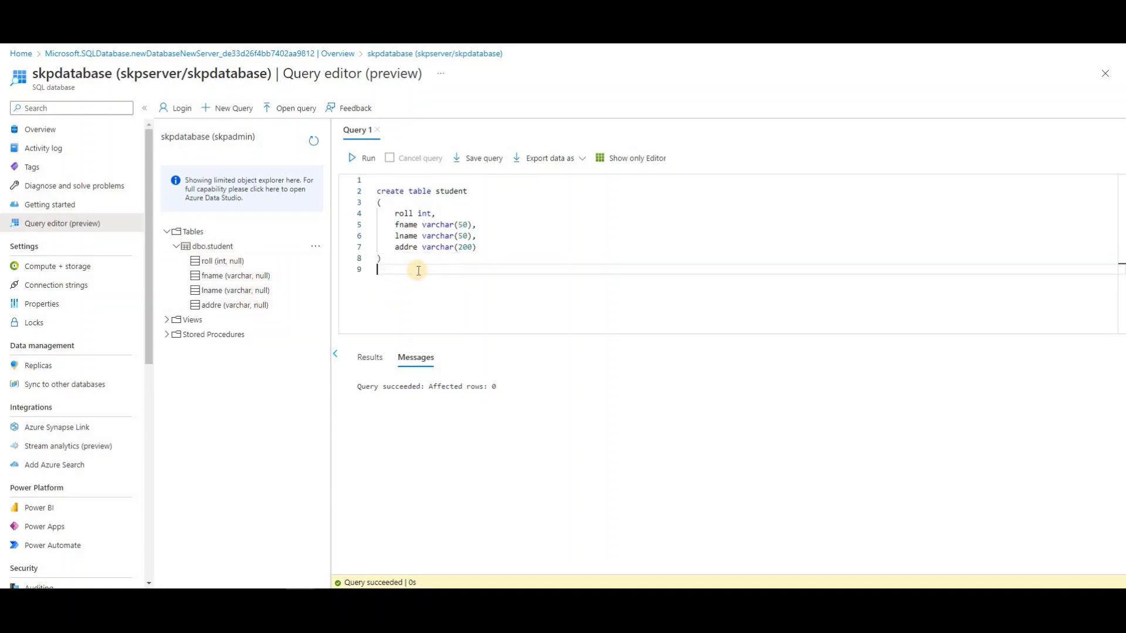
# Run 'select * from student' on line 10 and view the empty grid with roll, fname, lname, addre
pyautogui.press('Return')
pyautogui.write('select')
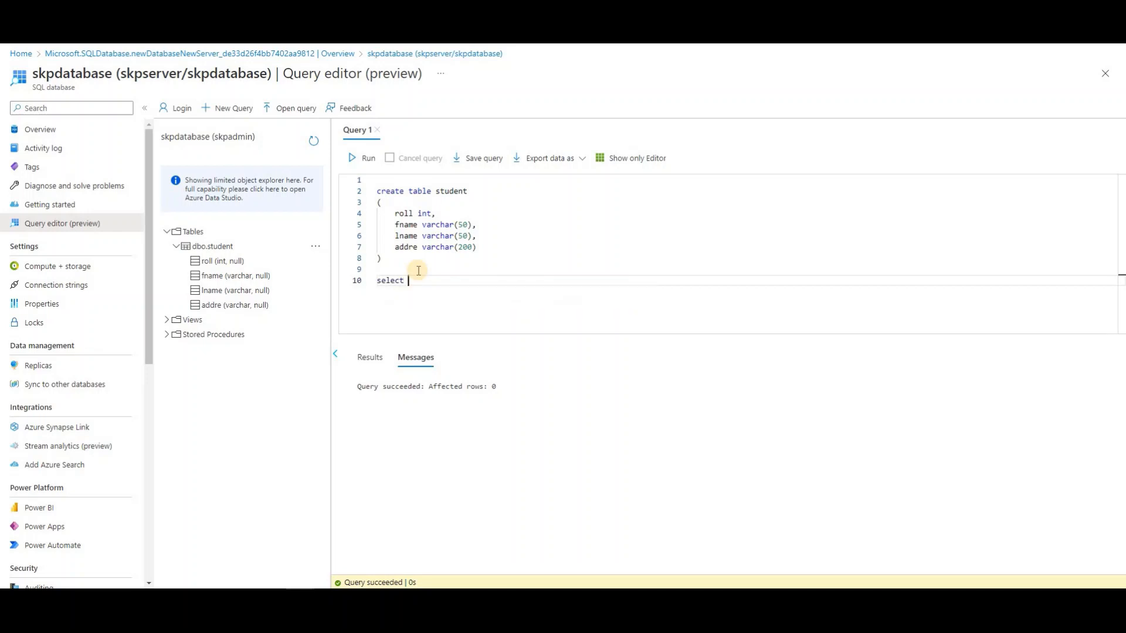
pyautogui.write(' * from s')
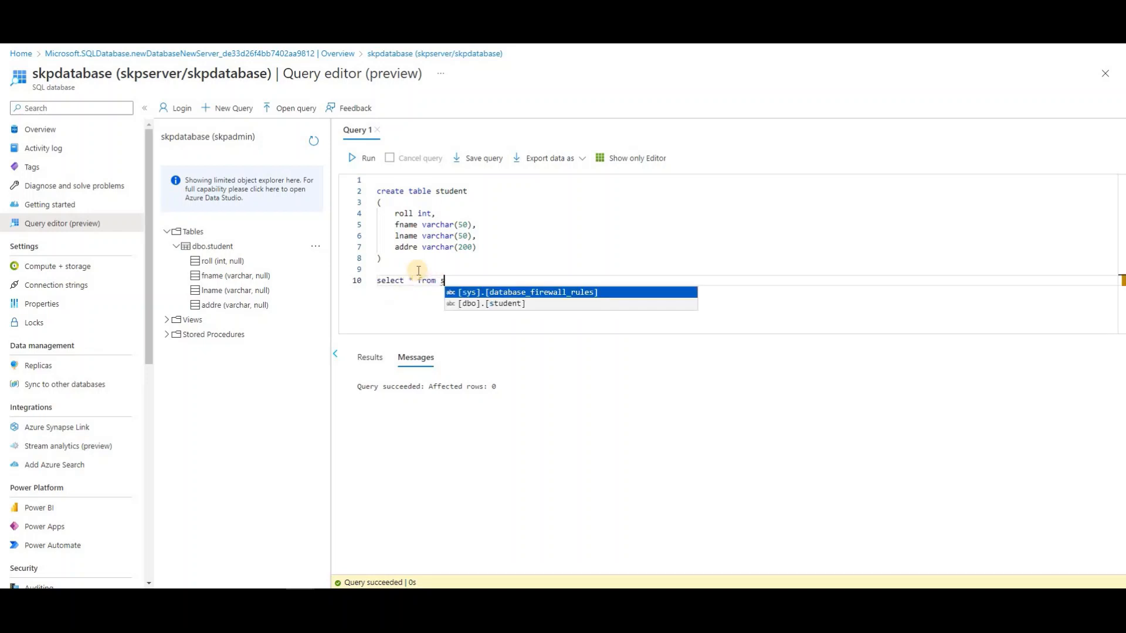
pyautogui.write('tudent')
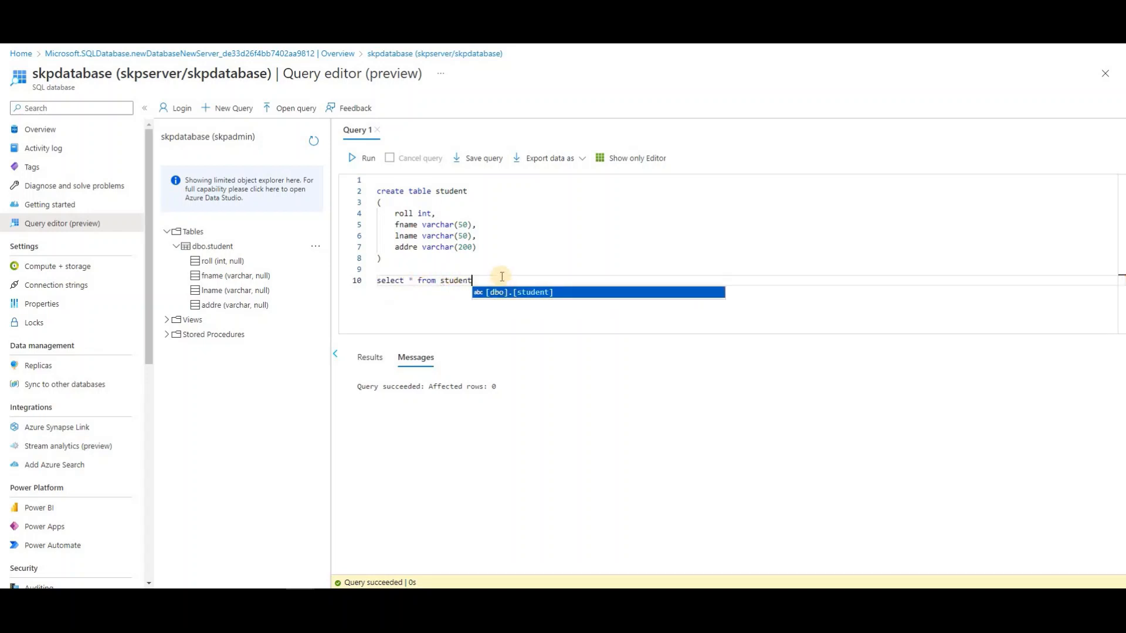
pyautogui.moveTo(489, 281); pyautogui.dragTo(351, 282)
pyautogui.click(365, 158)
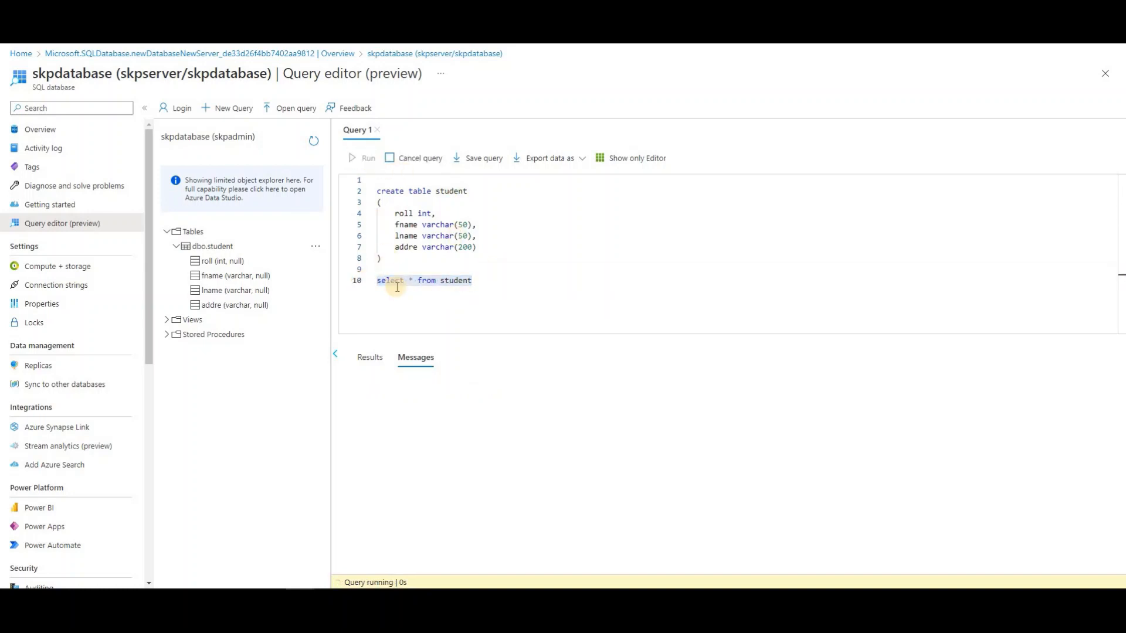
pyautogui.click(370, 358)
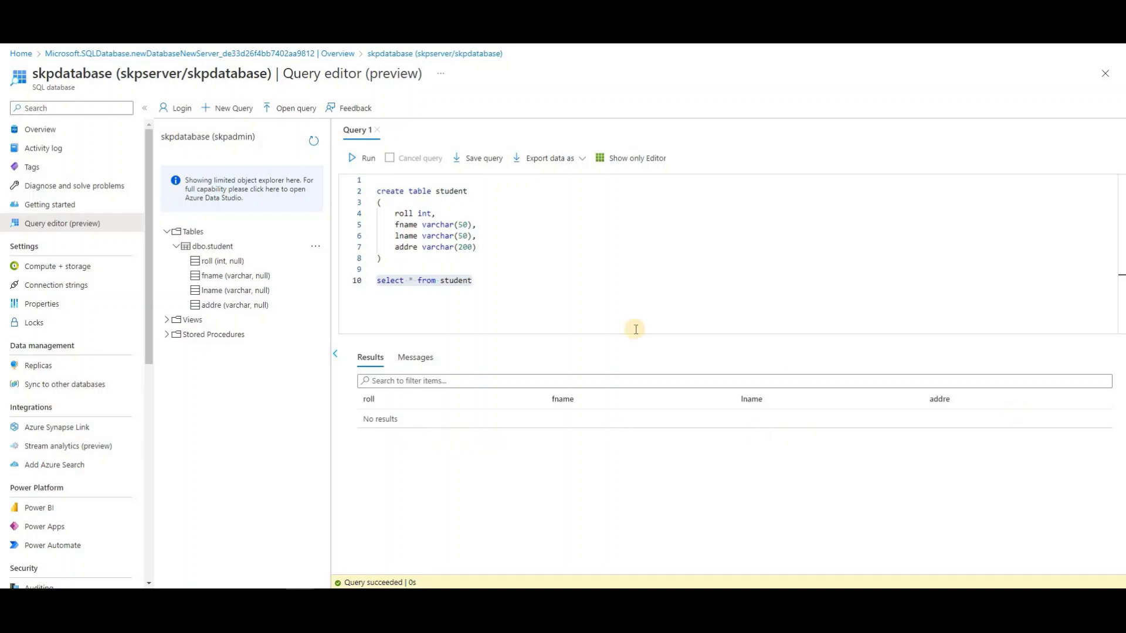
pyautogui.click(492, 280)
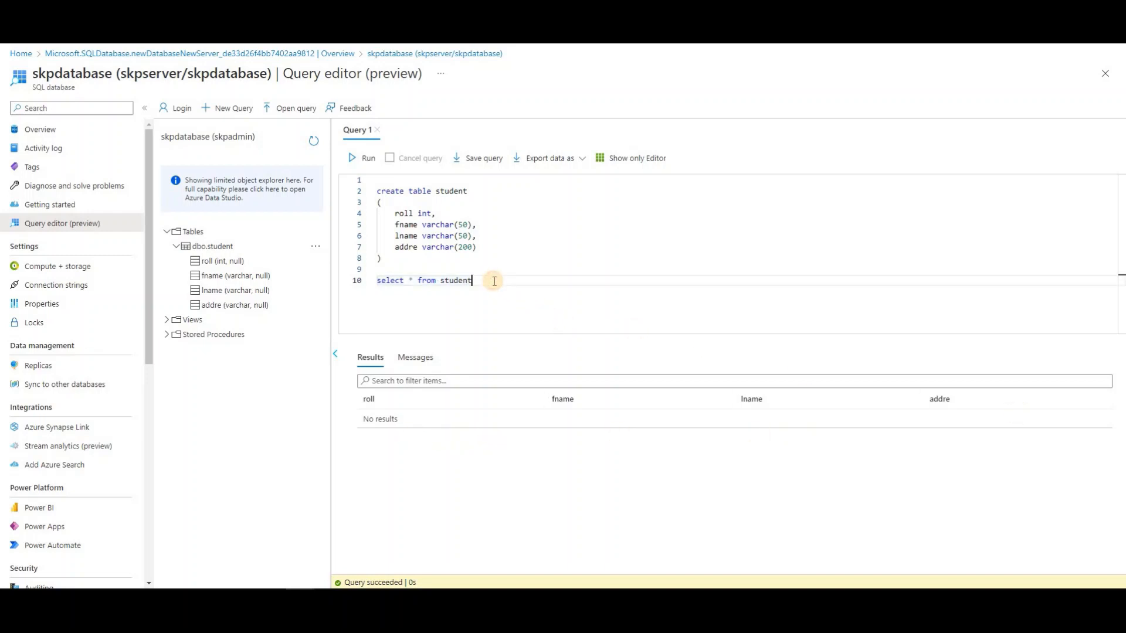
# Type an insert into student values row beginning with roll 1 and a quoted first and last name
pyautogui.press('Return')
pyautogui.press('Return')
pyautogui.write('In')
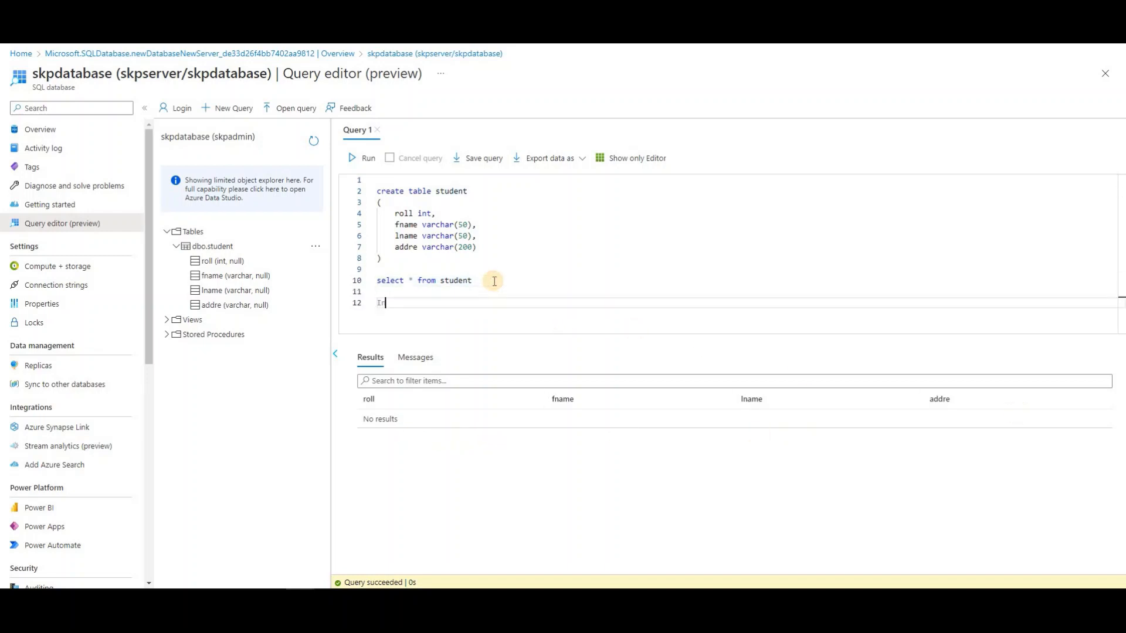
pyautogui.write('set')
pyautogui.press('BackSpace')
pyautogui.write('rt into student')
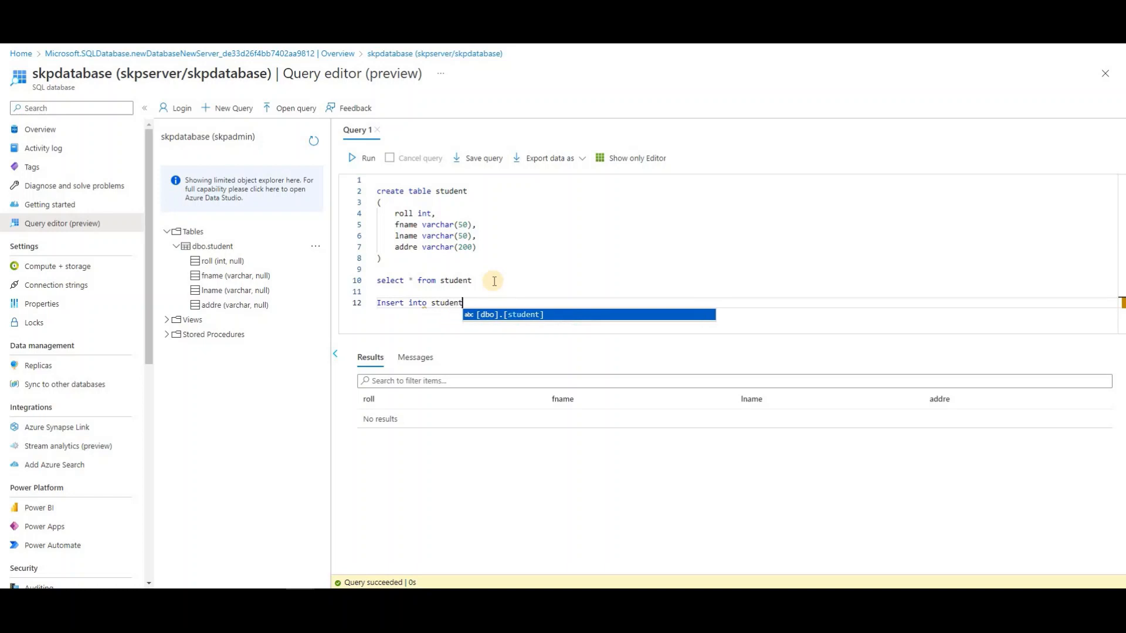
pyautogui.write(' vlaues(1,')
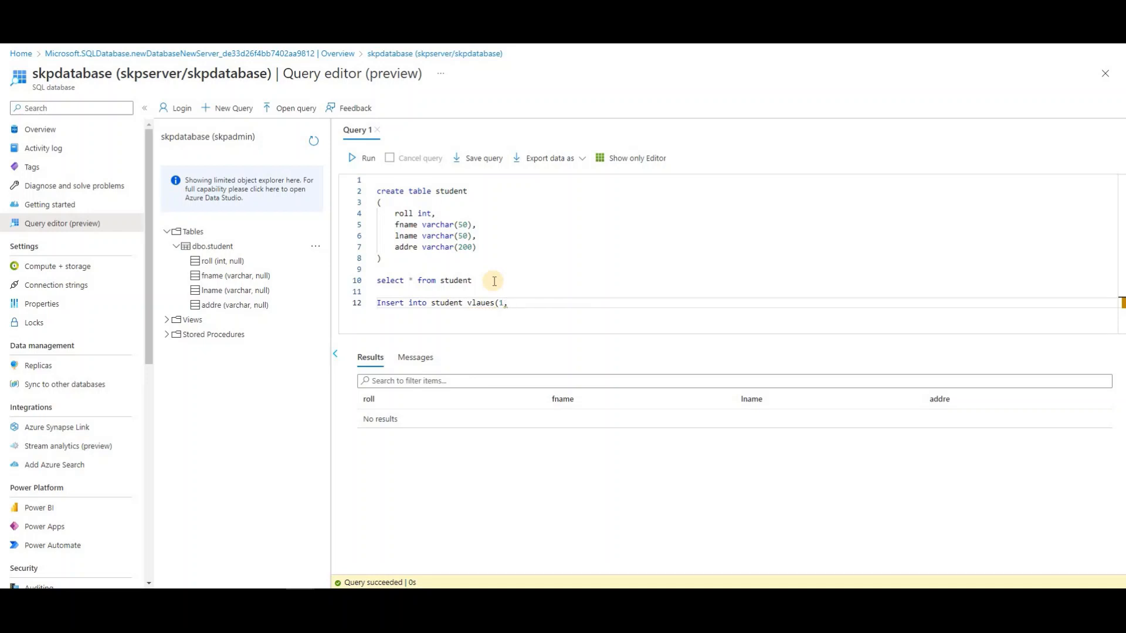
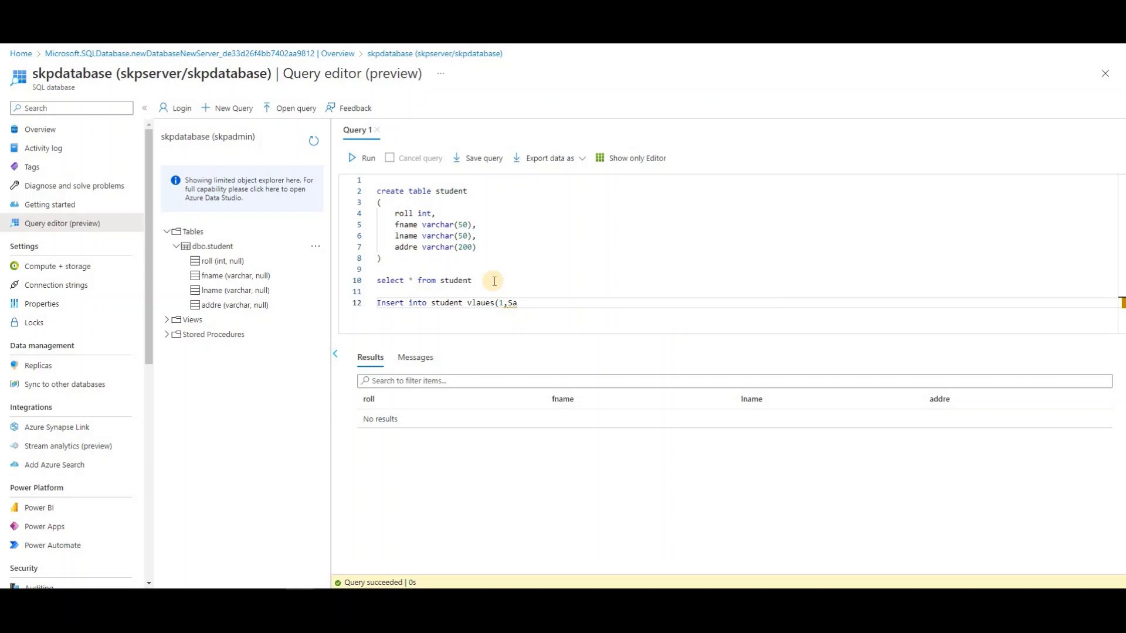
pyautogui.press('Left')
pyautogui.press('Left')
pyautogui.press('Right')
pyautogui.press('Right')
pyautogui.press('Right')
pyautogui.press('Right')
pyautogui.press('Right')
# Finish the first row with address 'Kota', its closing bracket and a trailing comma
pyautogui.hotkey('shift', 'Up')
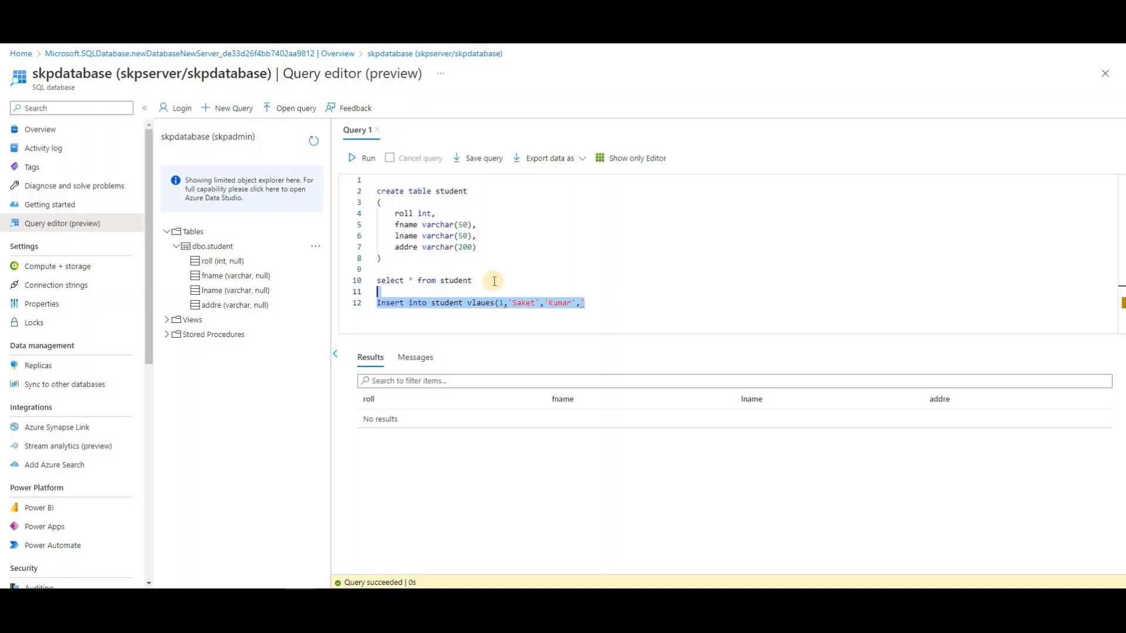
pyautogui.hotkey('shift', 'Down')
pyautogui.write('Kolkata')
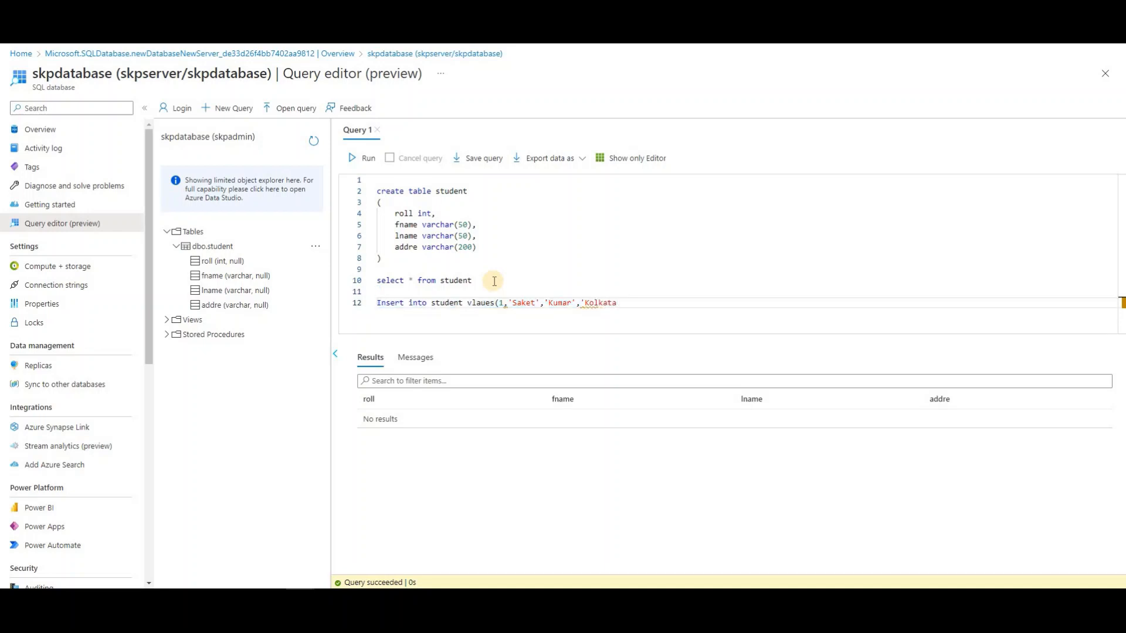
pyautogui.press('BackSpace')
pyautogui.press('BackSpace')
pyautogui.press('BackSpace')
pyautogui.press('BackSpace')
pyautogui.press('BackSpace')
pyautogui.press('BackSpace')
pyautogui.write("ota')")
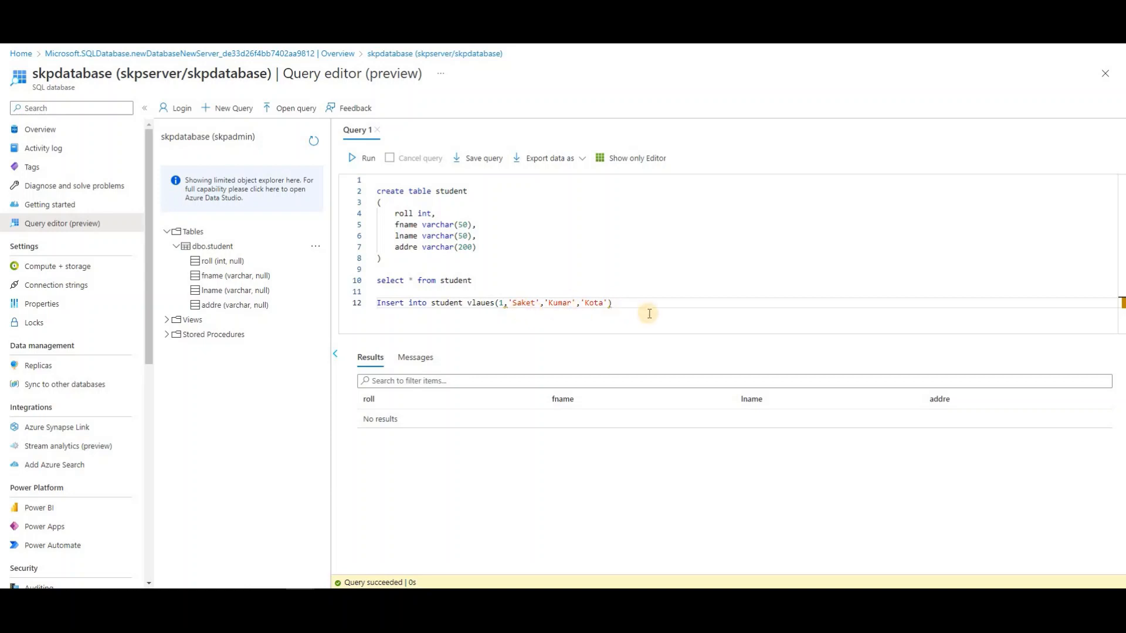
pyautogui.write(',')
pyautogui.press('Return')
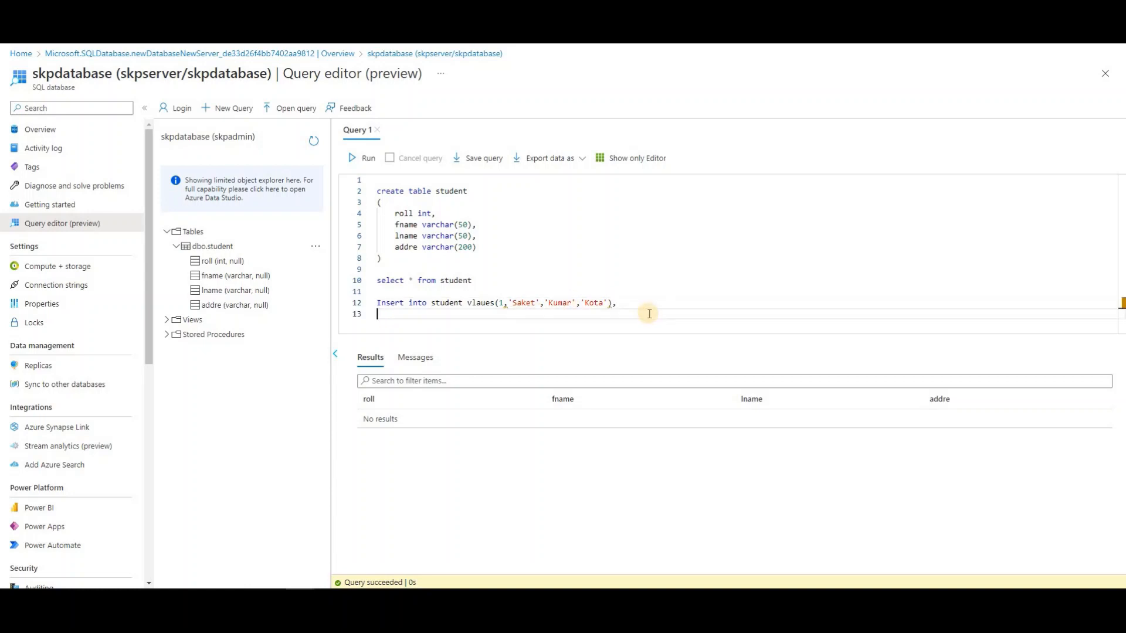
# Copy the first values row onto line 13 and change it to roll 2 with address Delhi
pyautogui.moveTo(618, 303); pyautogui.dragTo(496, 301)
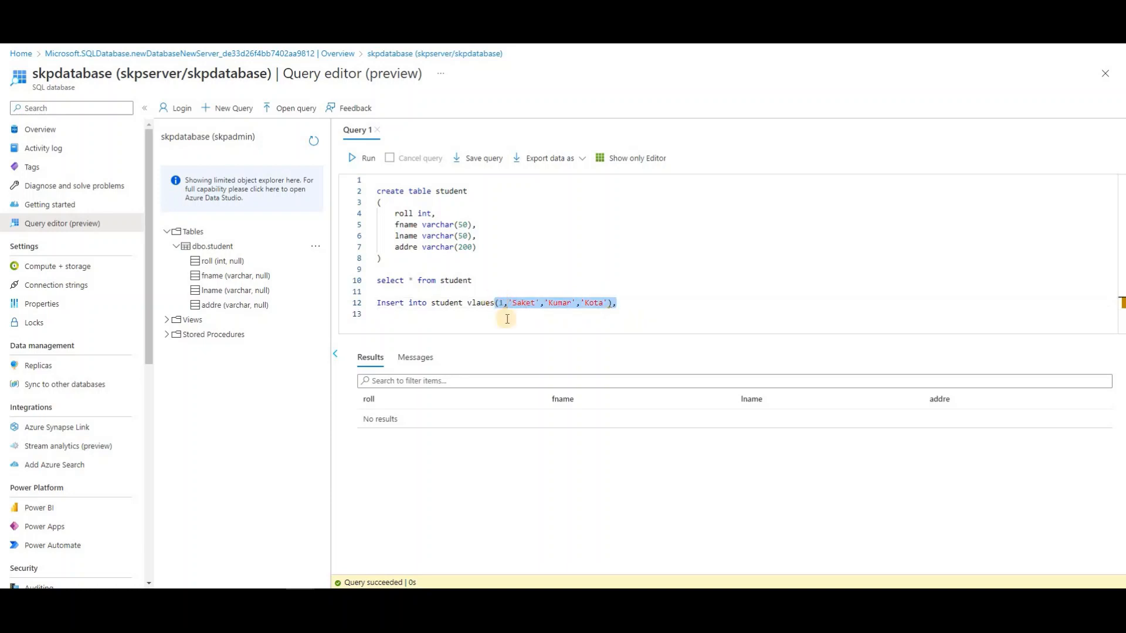
pyautogui.hotkey('ctrl', 'c')
pyautogui.click(398, 315)
pyautogui.hotkey('ctrl', 'v')
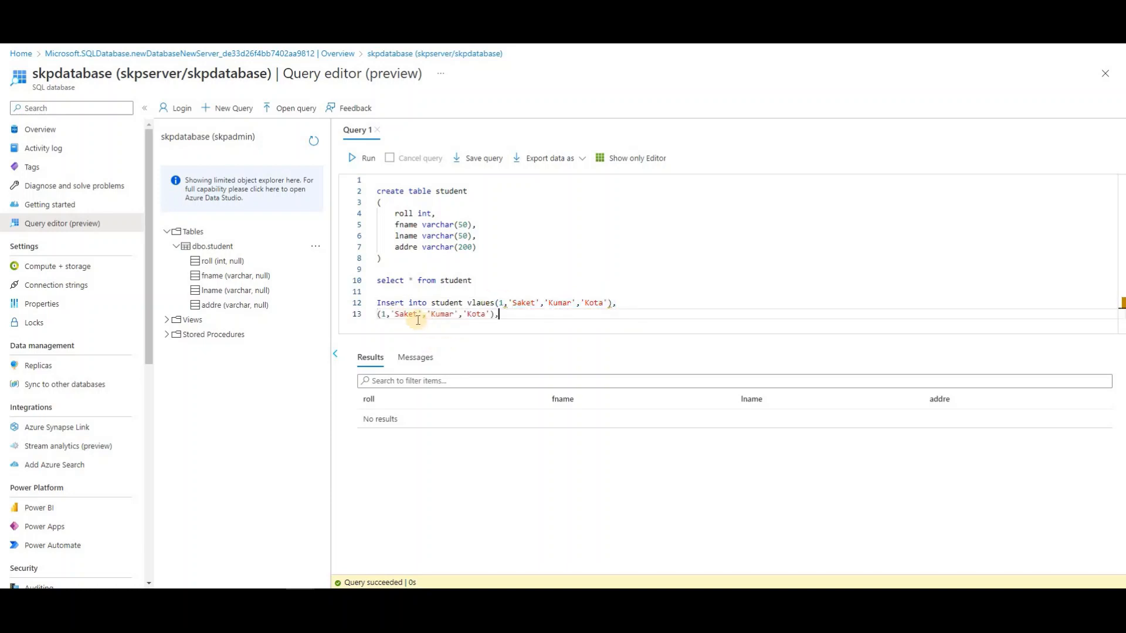
pyautogui.click(385, 315)
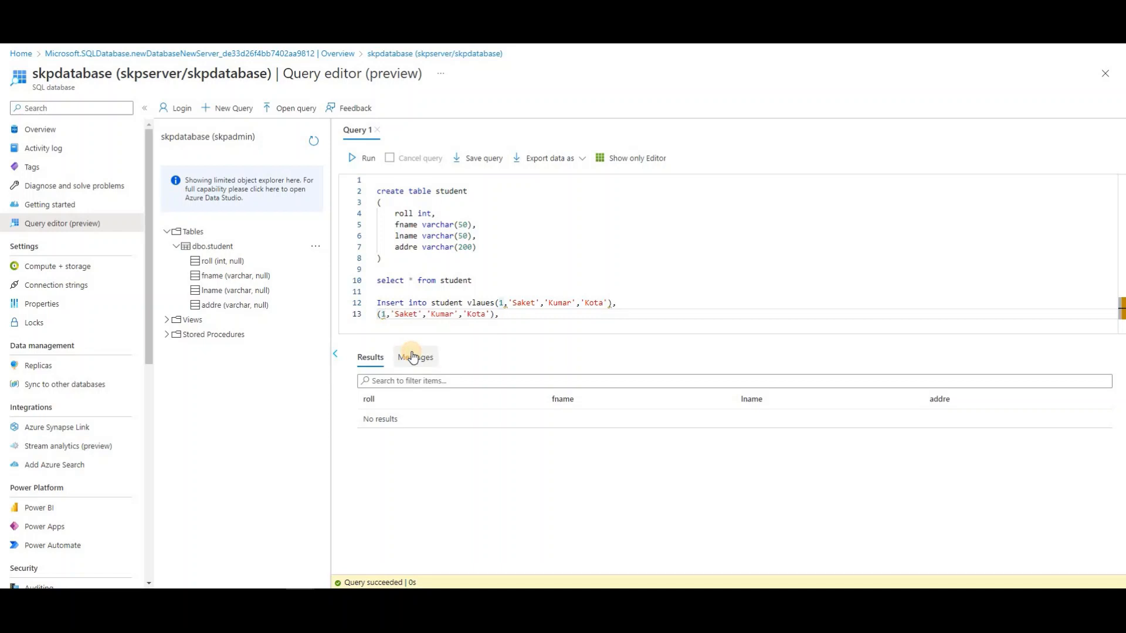
pyautogui.press('BackSpace')
pyautogui.write('2')
pyautogui.press('Delete')
pyautogui.press('Delete')
pyautogui.press('BackSpace')
pyautogui.press('BackSpace')
pyautogui.write('unil')
pyautogui.doubleClick(439, 315)
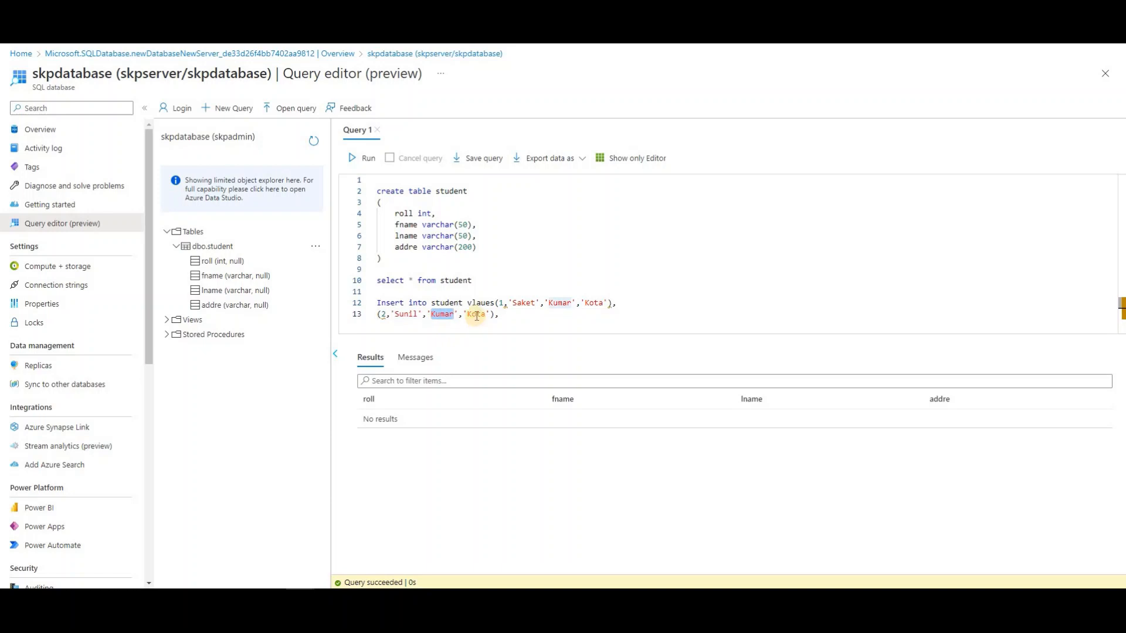
pyautogui.doubleClick(473, 314)
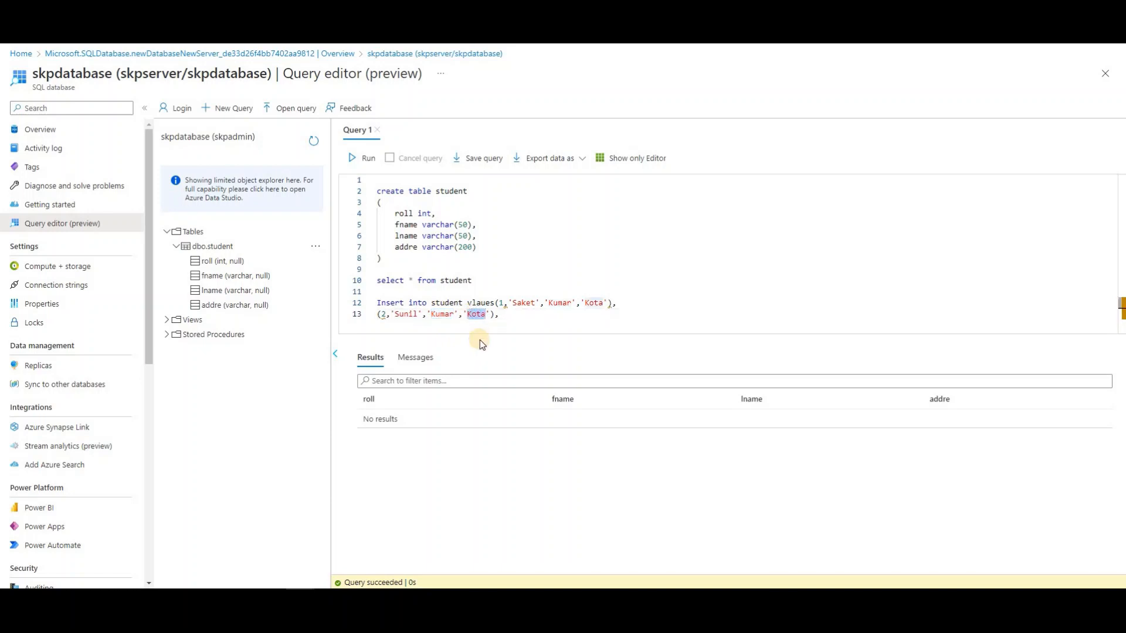
pyautogui.write('Delhi')
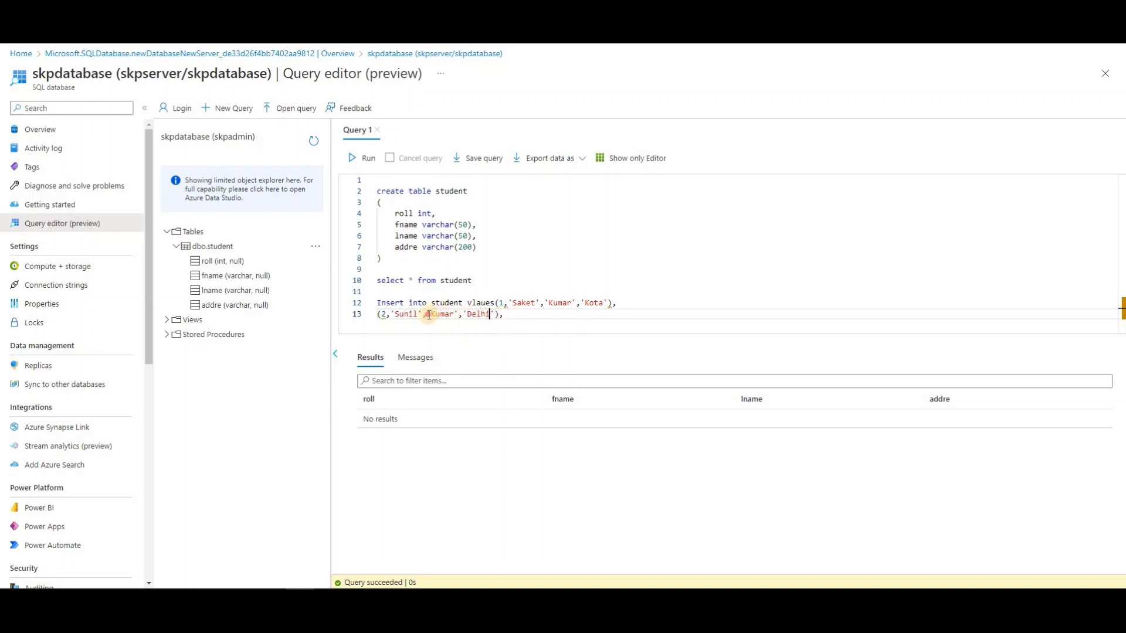
# Duplicate line 13 onto line 14 and change it to roll 3 with address Mumbai
pyautogui.moveTo(429, 315); pyautogui.dragTo(377, 316)
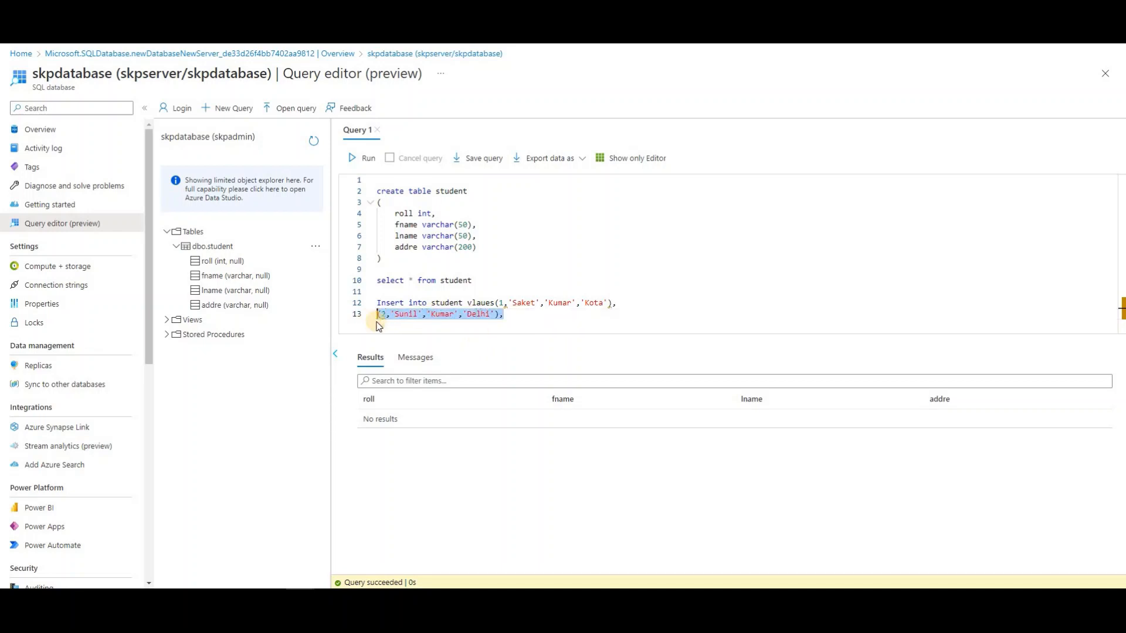
pyautogui.click(523, 315)
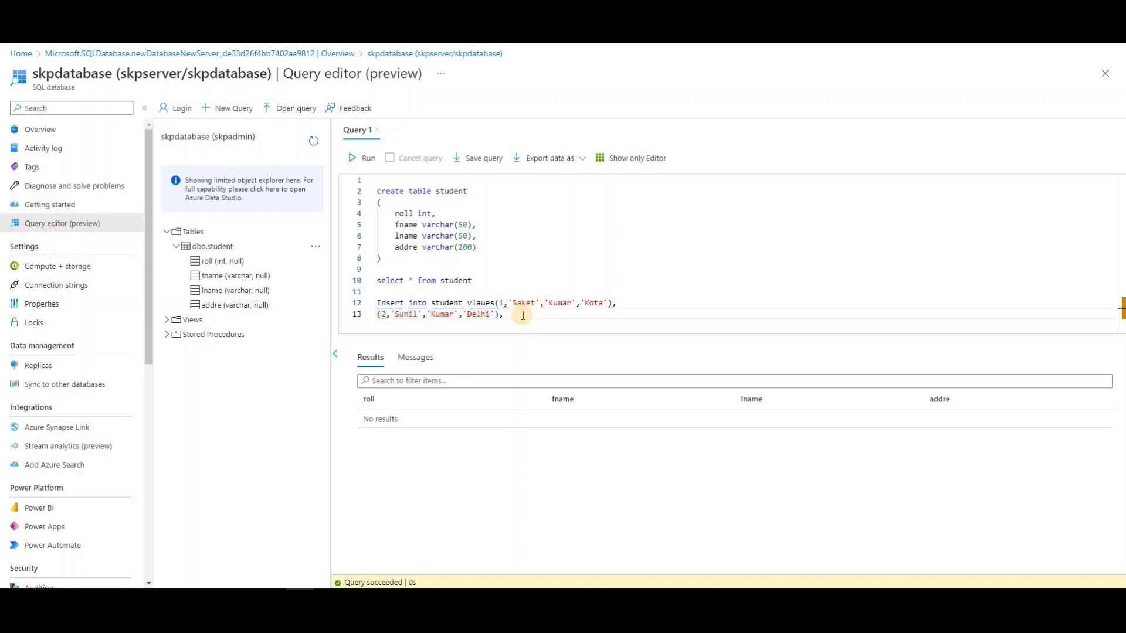
pyautogui.press('Return')
pyautogui.hotkey('ctrl', 'v')
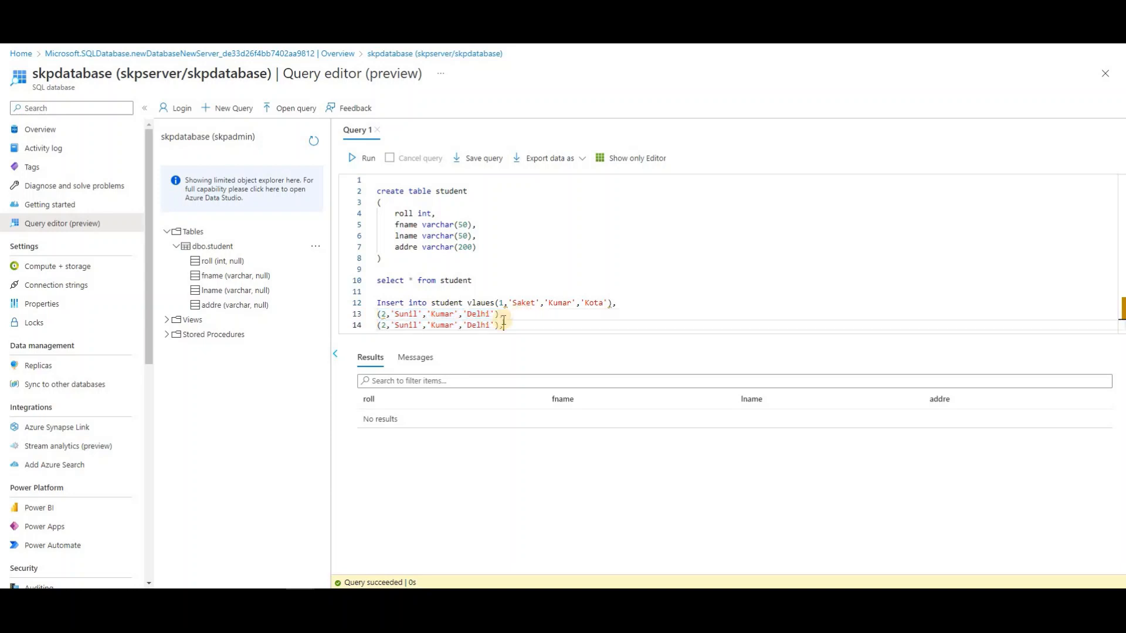
pyautogui.click(387, 327)
pyautogui.press('BackSpace')
pyautogui.write('3')
pyautogui.press('Right')
pyautogui.press('Right')
pyautogui.press('Right')
pyautogui.write('a')
pyautogui.press('Right')
pyautogui.press('Right')
pyautogui.press('Right')
pyautogui.press('Right')
pyautogui.press('Right')
pyautogui.write('i')
pyautogui.press('Right')
pyautogui.press('Right')
pyautogui.press('Right')
pyautogui.write('Mumbai')
pyautogui.press('Delete')
pyautogui.press('Delete')
pyautogui.press('Delete')
pyautogui.press('Delete')
pyautogui.press('Delete')
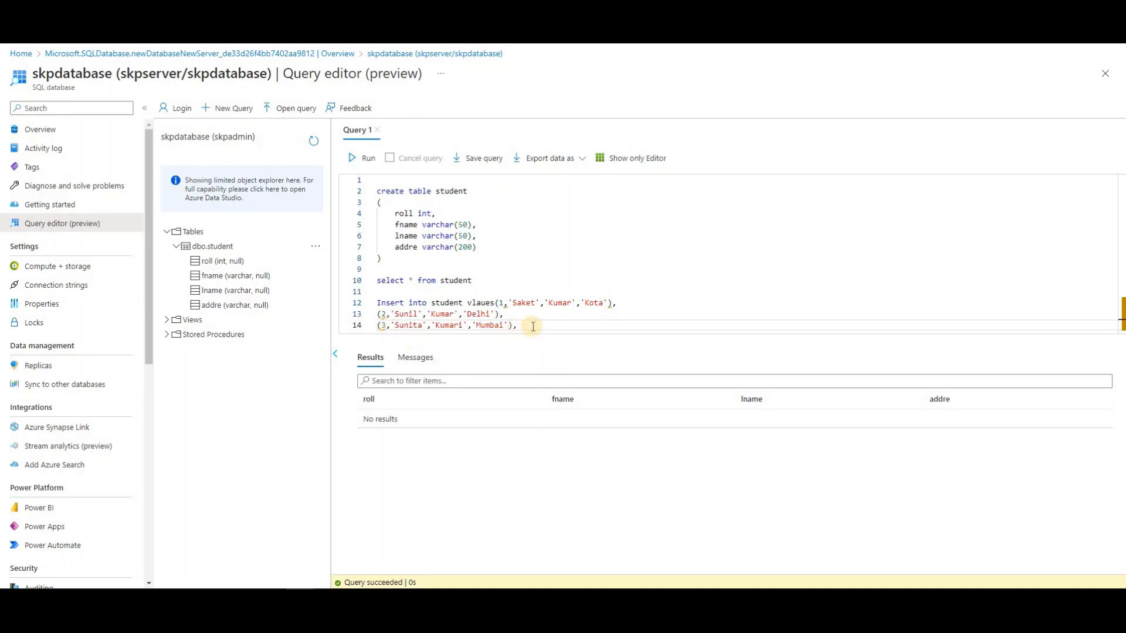
pyautogui.moveTo(531, 326); pyautogui.dragTo(368, 330)
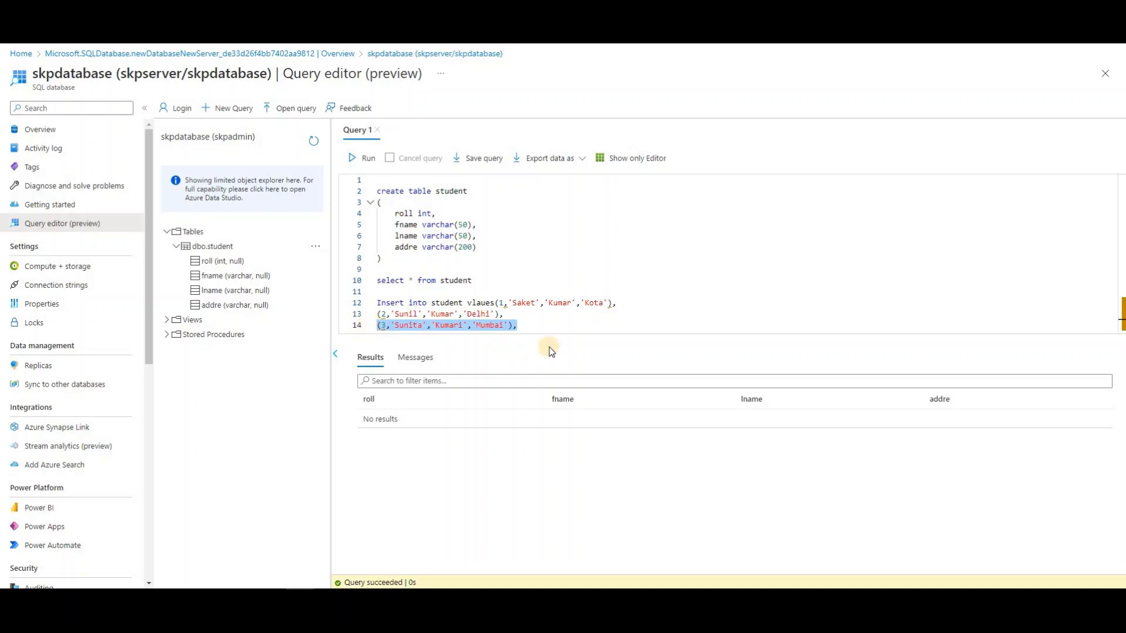
pyautogui.click(532, 329)
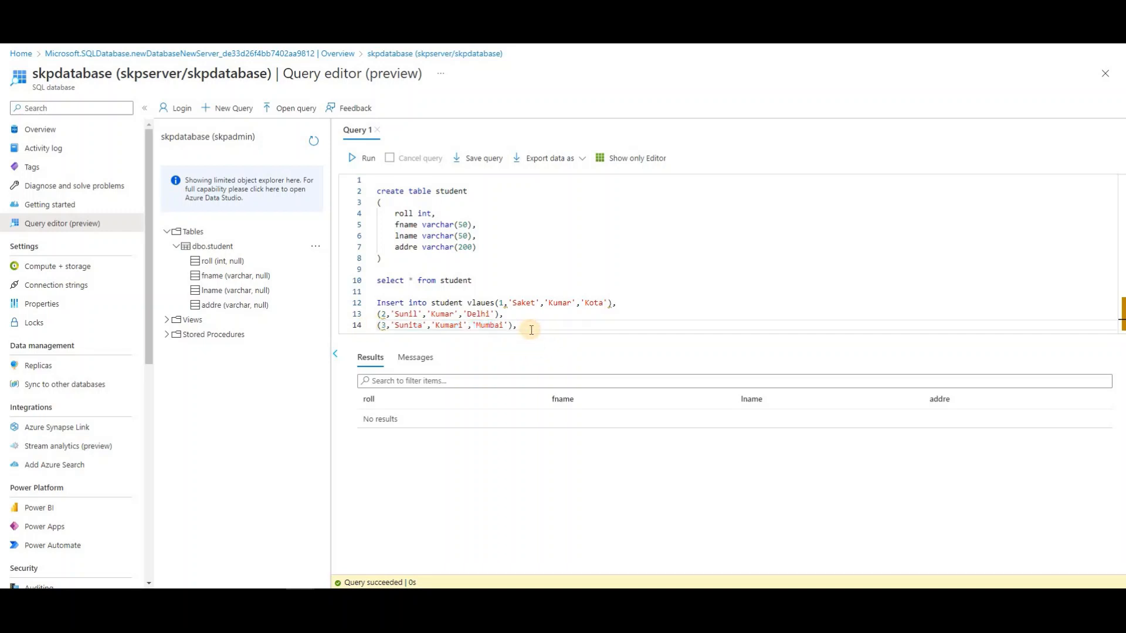
pyautogui.press('Return')
pyautogui.hotkey('ctrl', 'v')
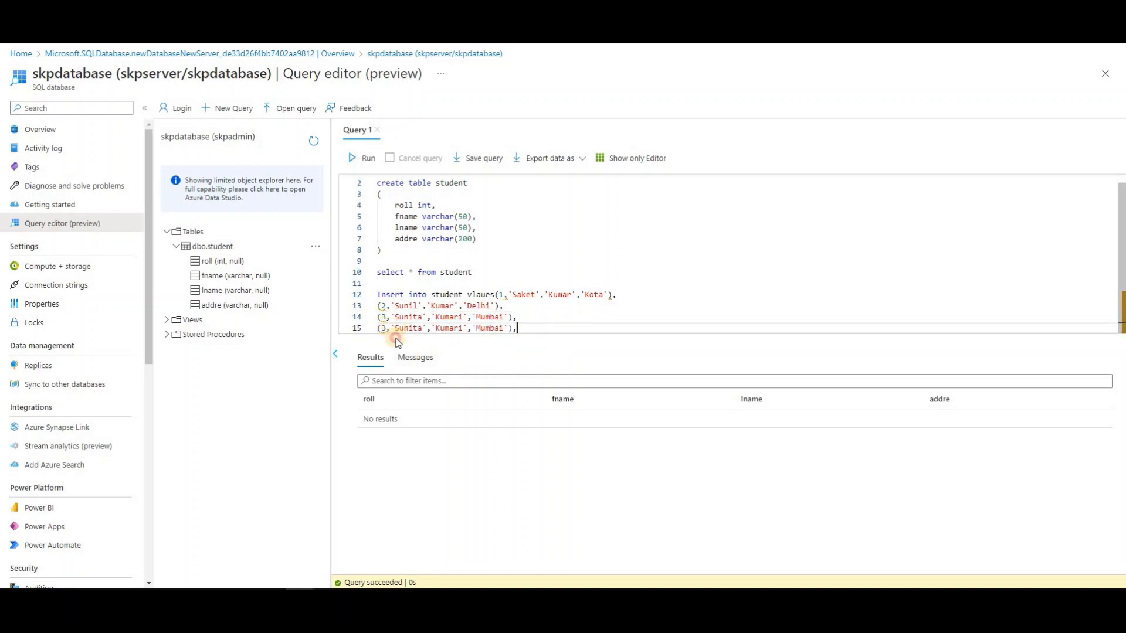
pyautogui.click(383, 329)
pyautogui.press('Delete')
pyautogui.write('4')
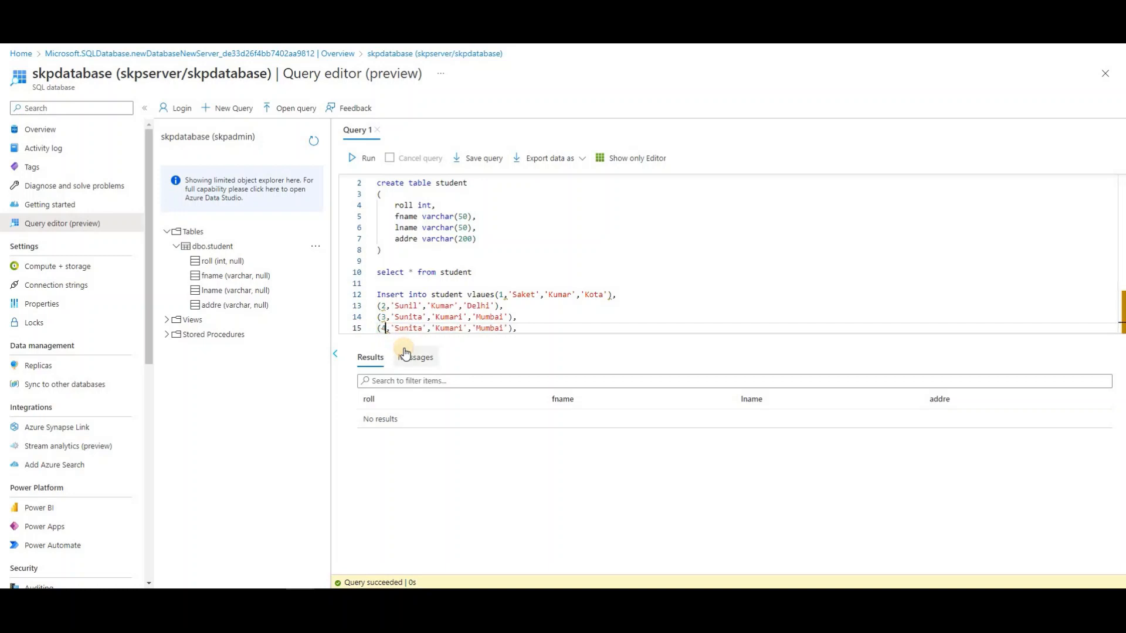
pyautogui.doubleClick(411, 329)
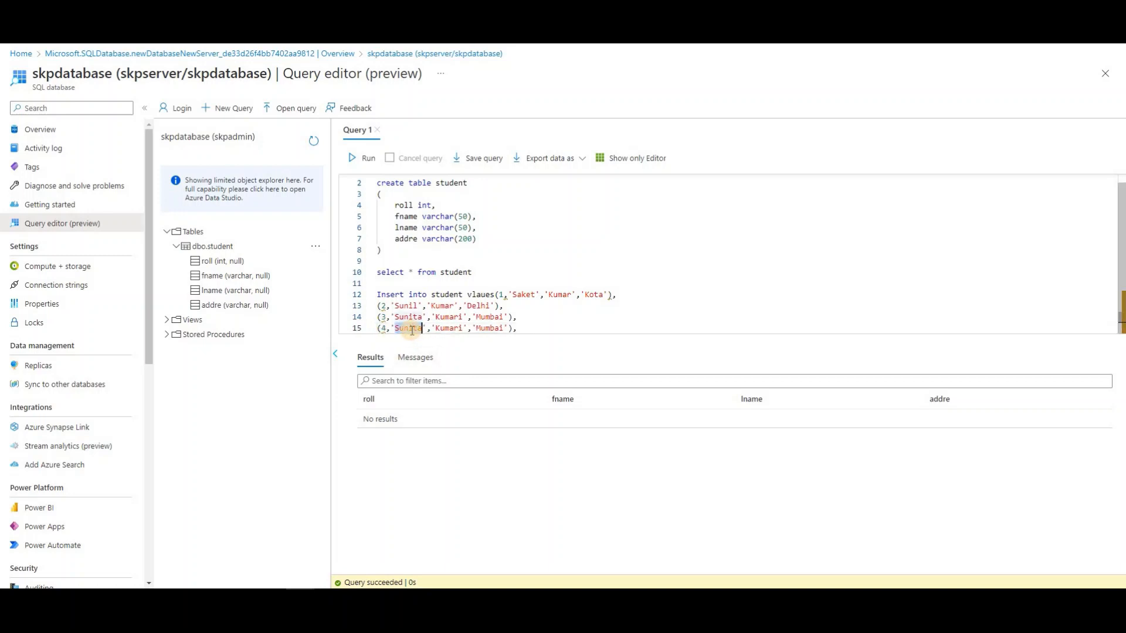
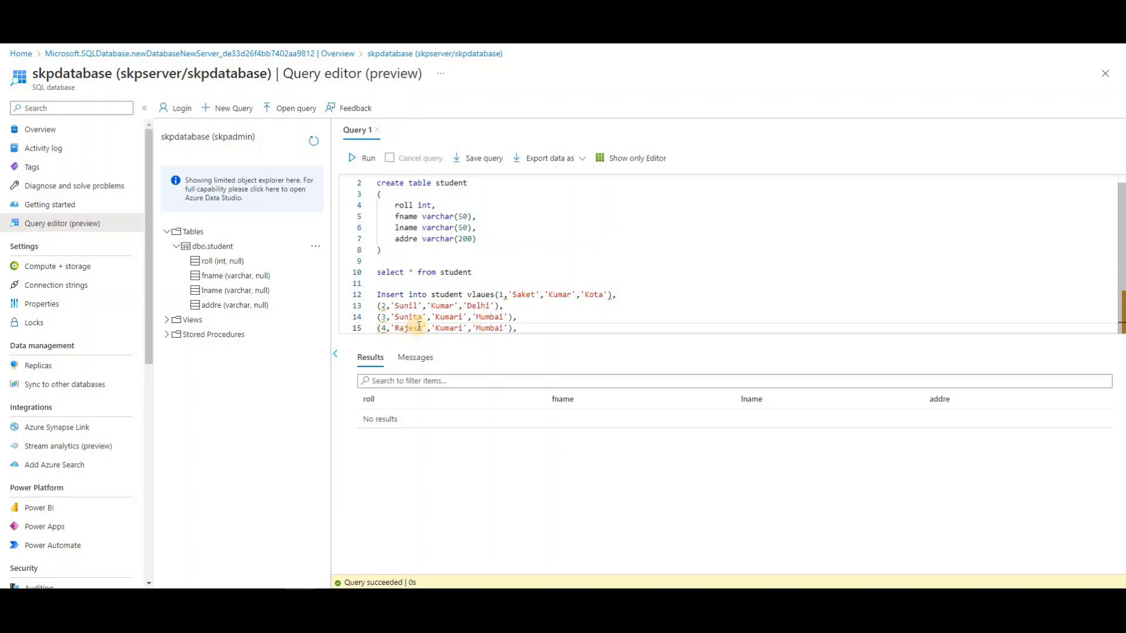
pyautogui.doubleClick(447, 328)
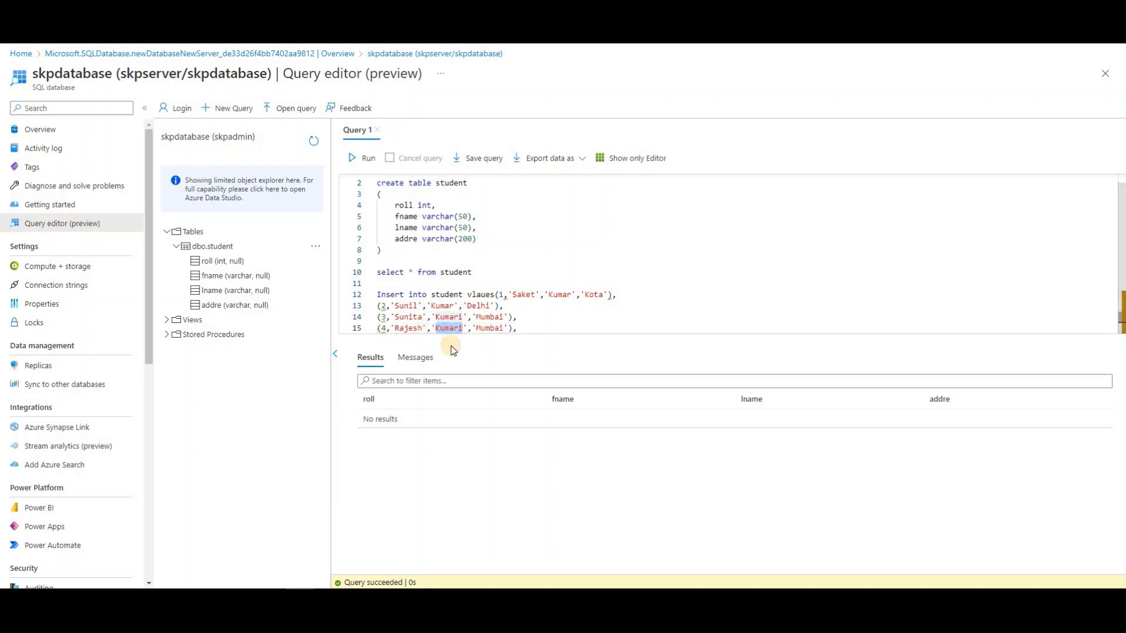
pyautogui.press('BackSpace')
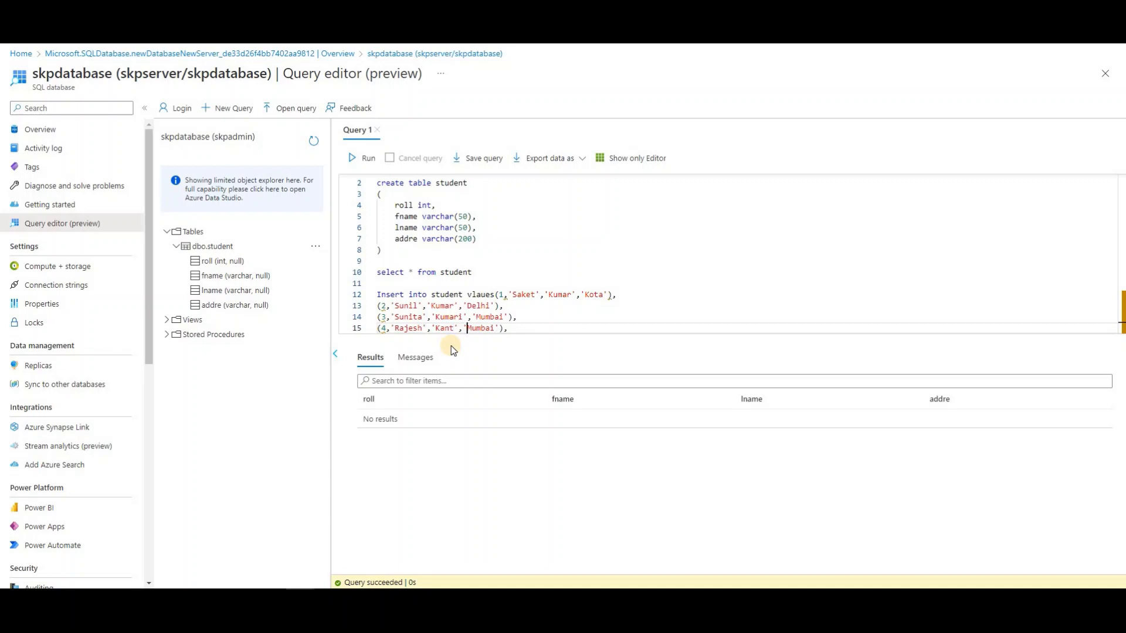
pyautogui.hotkey('shift', 'Right')
pyautogui.hotkey('shift', 'Right')
pyautogui.hotkey('shift', 'Right')
pyautogui.hotkey('shift', 'Right')
pyautogui.hotkey('shift', 'Right')
pyautogui.hotkey('shift', 'Right')
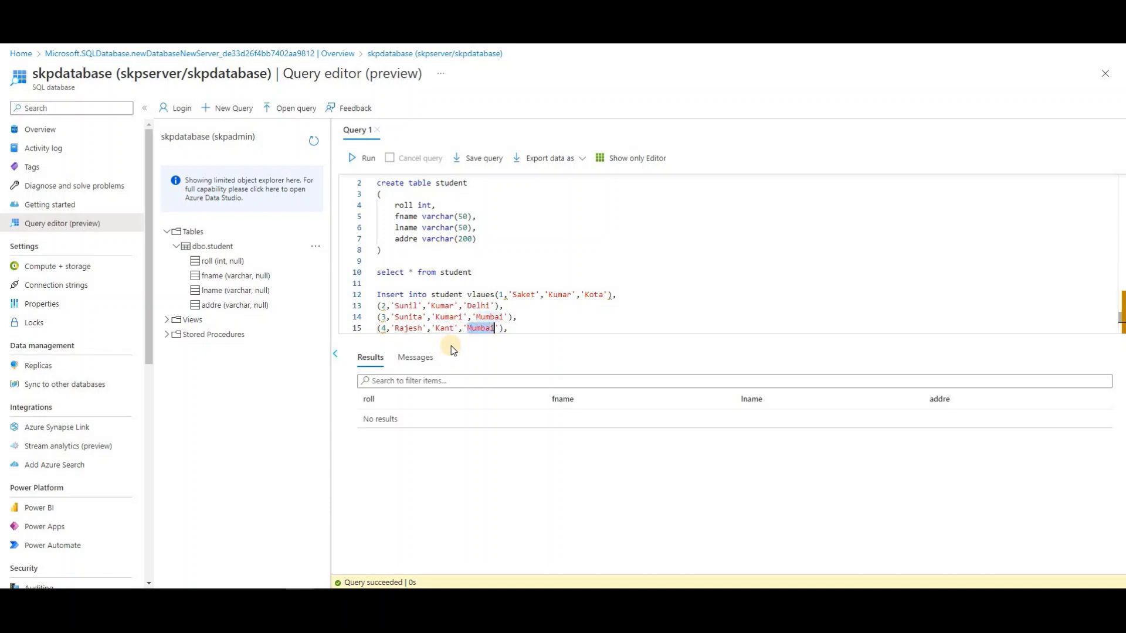
pyautogui.write('Pa')
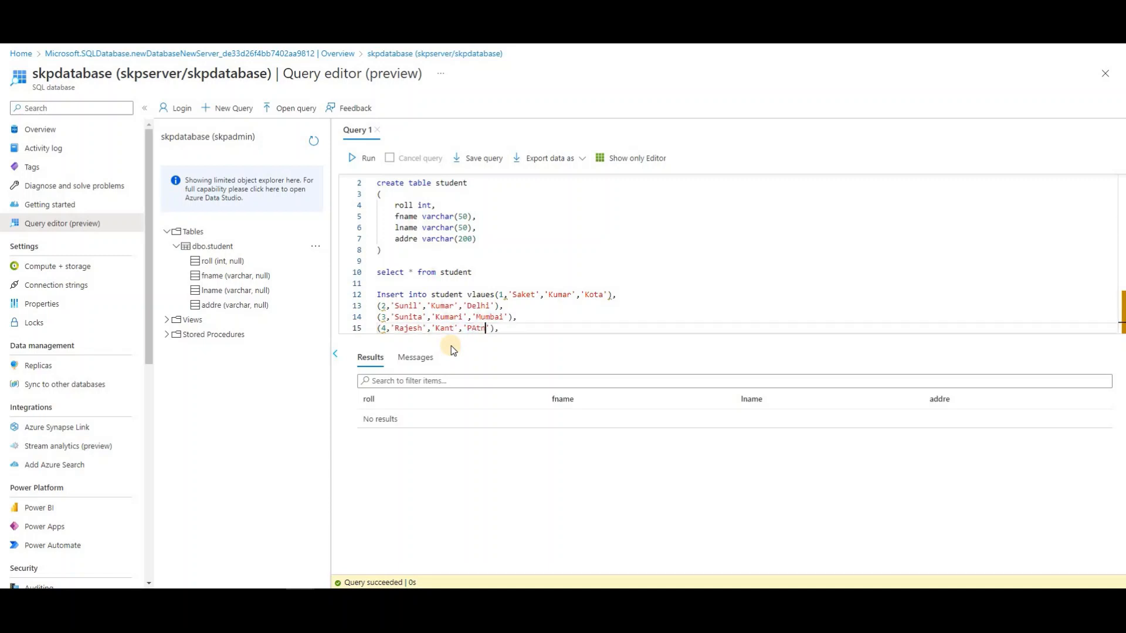
pyautogui.write('tna')
pyautogui.moveTo(377, 329); pyautogui.dragTo(391, 352)
pyautogui.hotkey('ctrl', 'c')
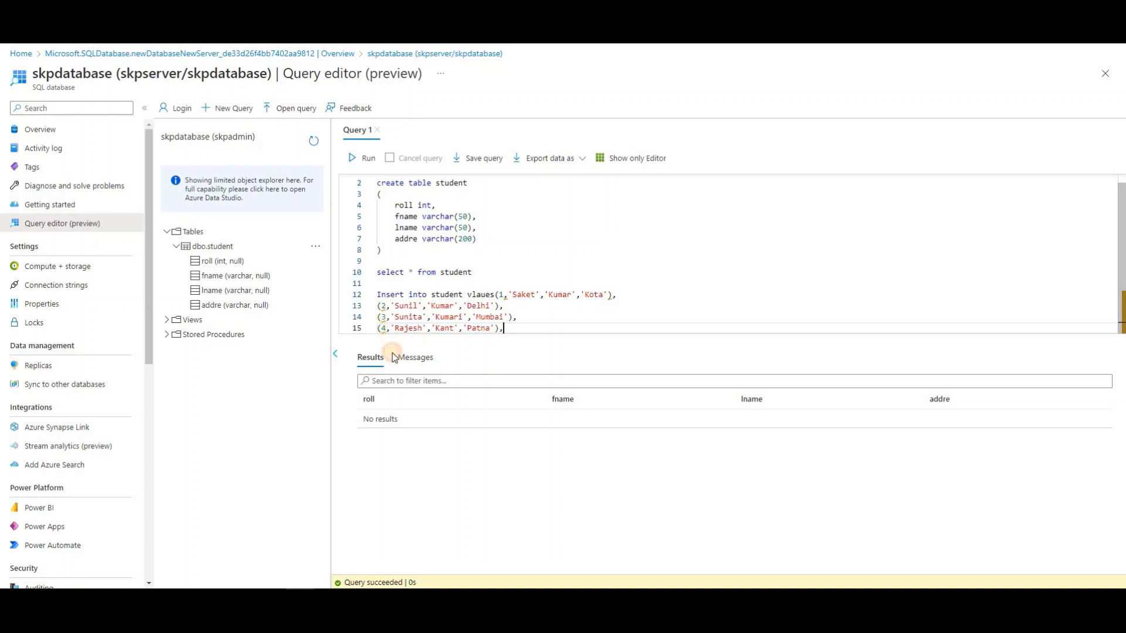
pyautogui.click(529, 339)
pyautogui.press('Return')
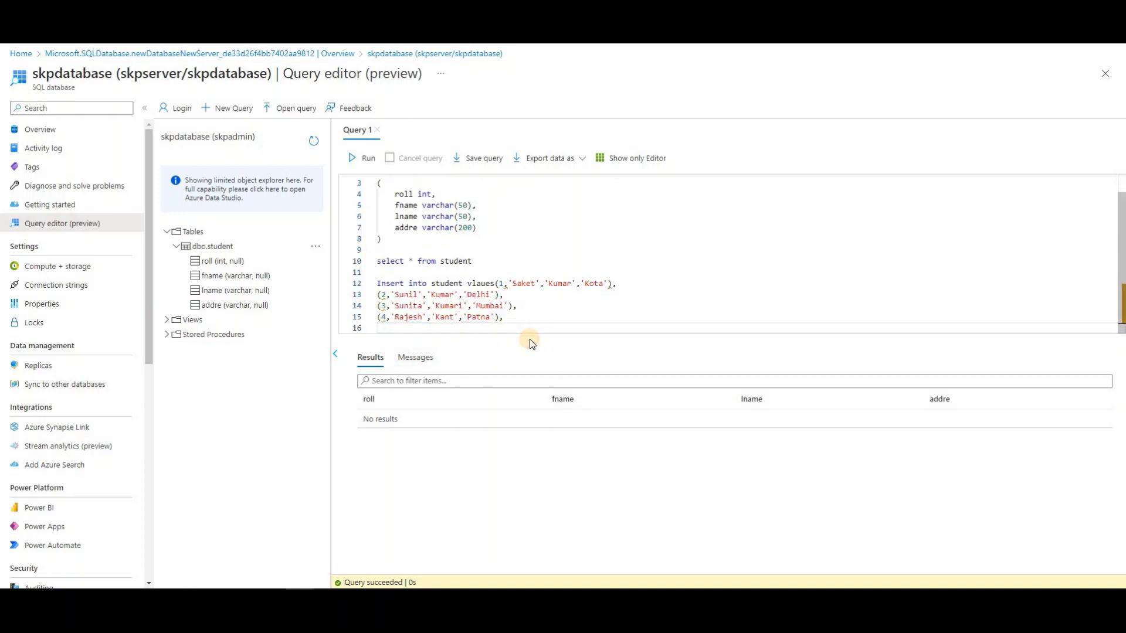
pyautogui.hotkey('ctrl', 'v')
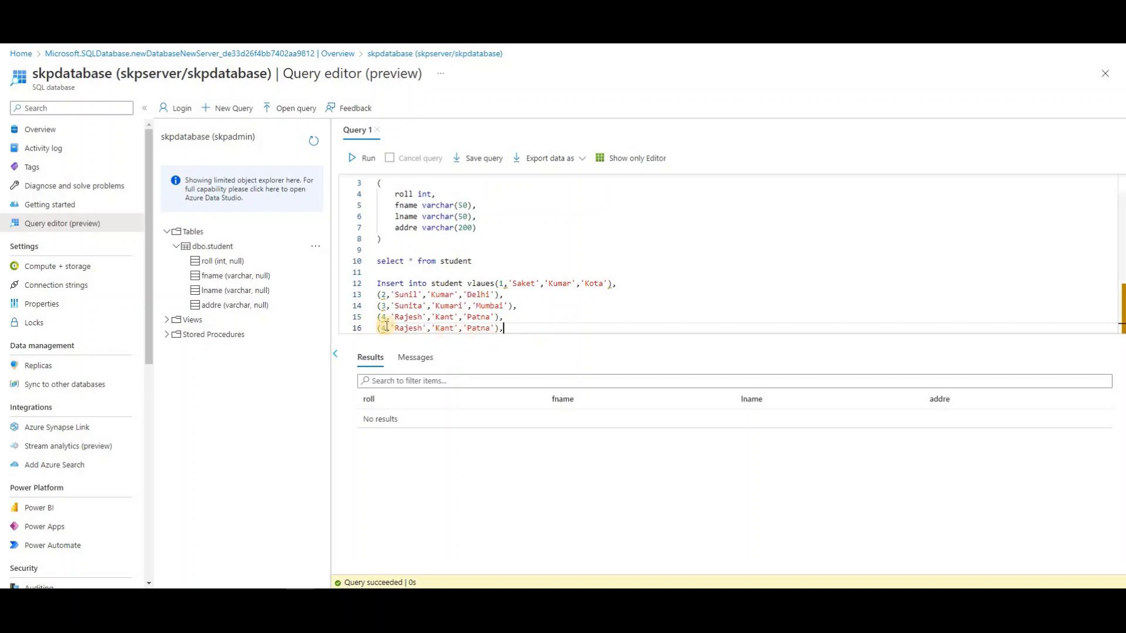
pyautogui.press('BackSpace')
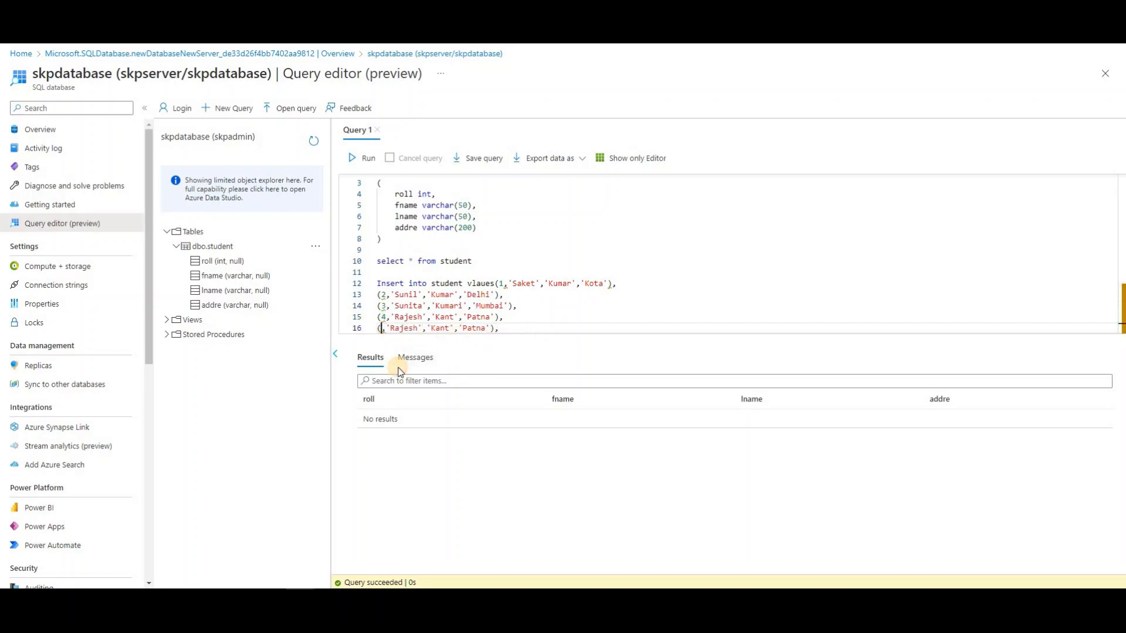
pyautogui.write("5,'")
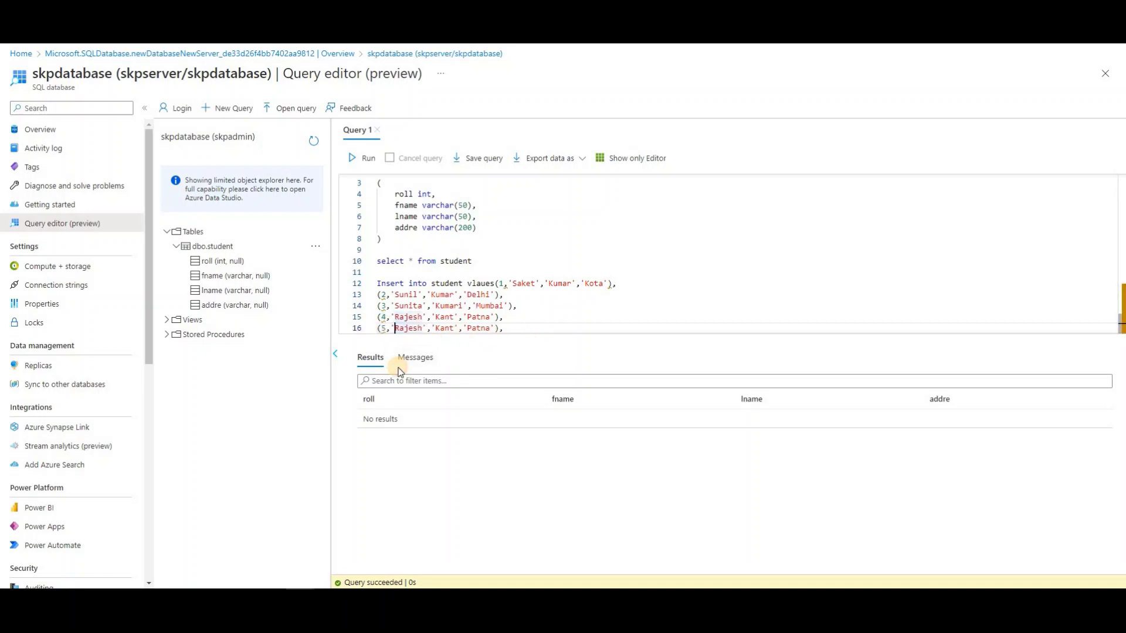
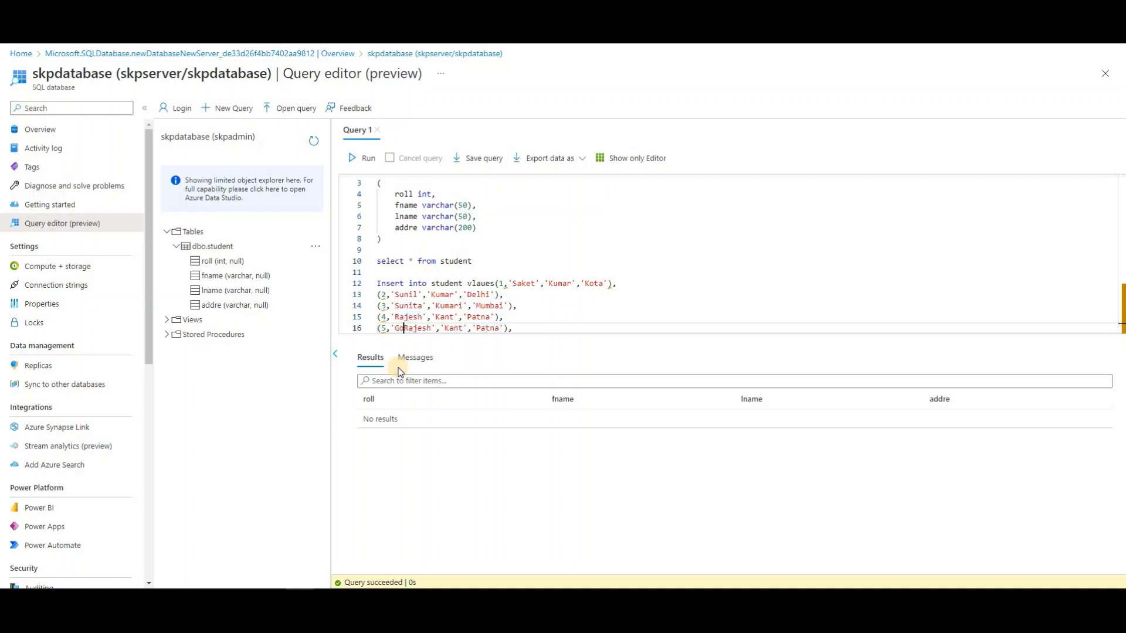
pyautogui.press('Delete')
pyautogui.press('Delete')
pyautogui.press('Delete')
pyautogui.press('Delete')
pyautogui.press('Delete')
pyautogui.press('Delete')
pyautogui.press('Right')
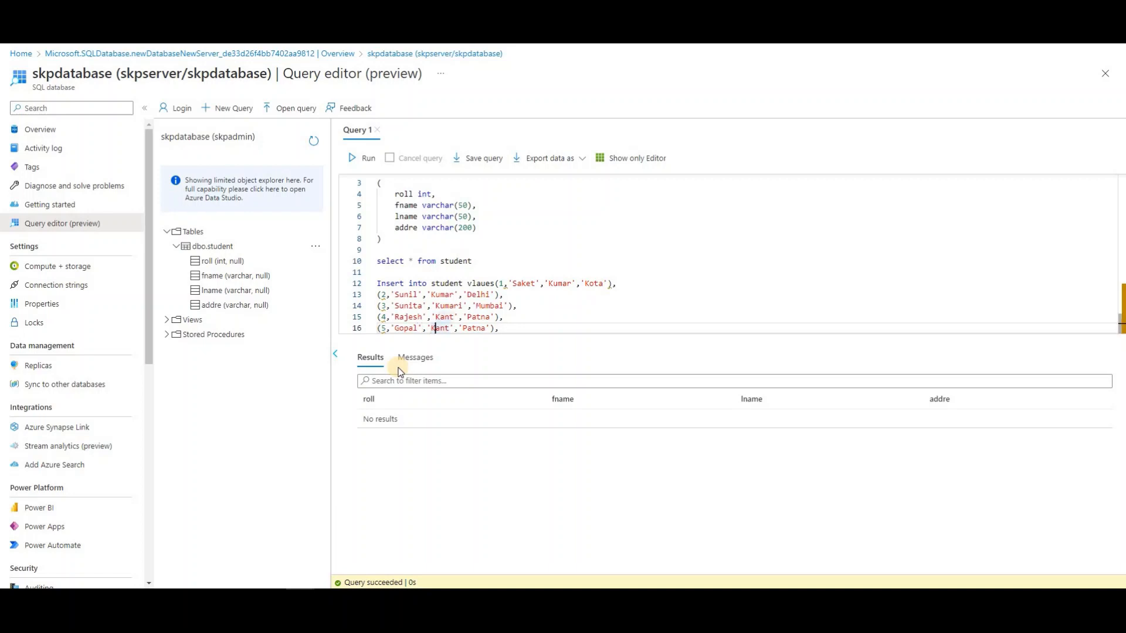
pyautogui.press('Delete')
pyautogui.press('Delete')
pyautogui.press('Delete')
pyautogui.press('Right')
pyautogui.press('Right')
pyautogui.press('Right')
pyautogui.hotkey('shift', 'Right')
pyautogui.hotkey('shift', 'Right')
pyautogui.hotkey('shift', 'Right')
pyautogui.hotkey('shift', 'Right')
pyautogui.hotkey('shift', 'Right')
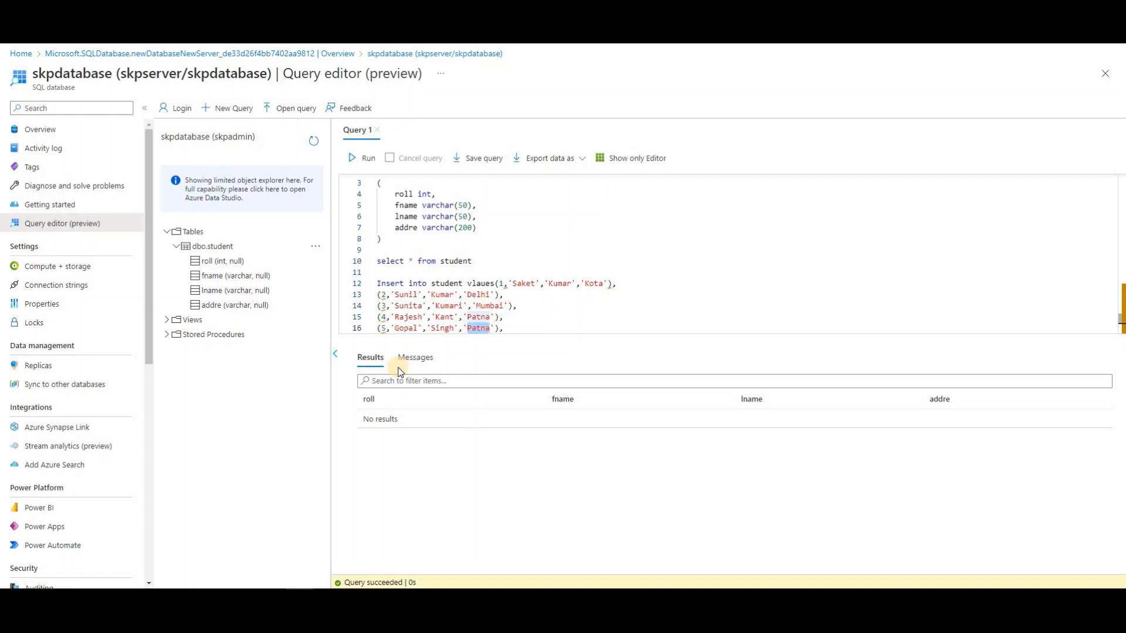
pyautogui.write('Hyderabad')
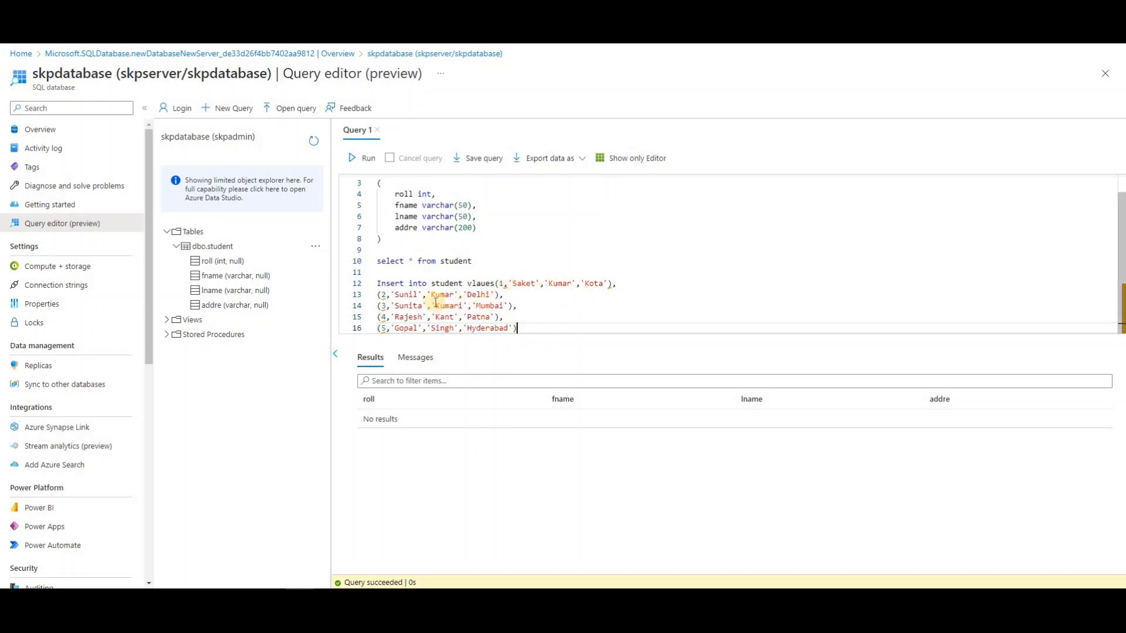
# Run the selected INSERT, hit the 'vlaues' syntax error, and correct the keyword to 'values'
pyautogui.moveTo(517, 328); pyautogui.dragTo(376, 283)
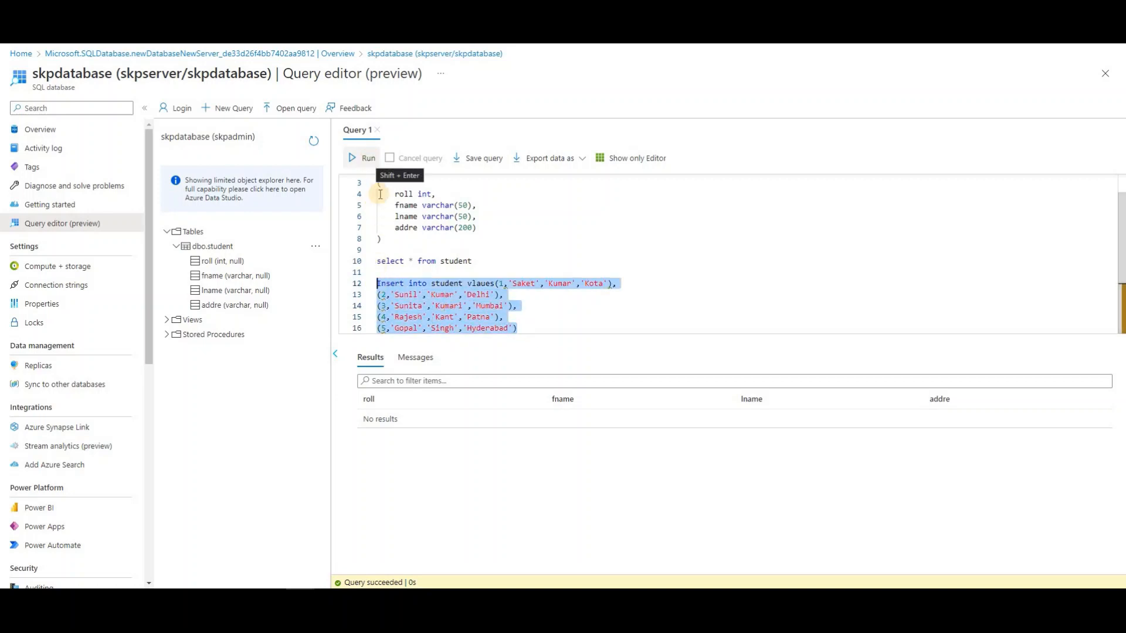
pyautogui.hotkey('shift', 'Return')
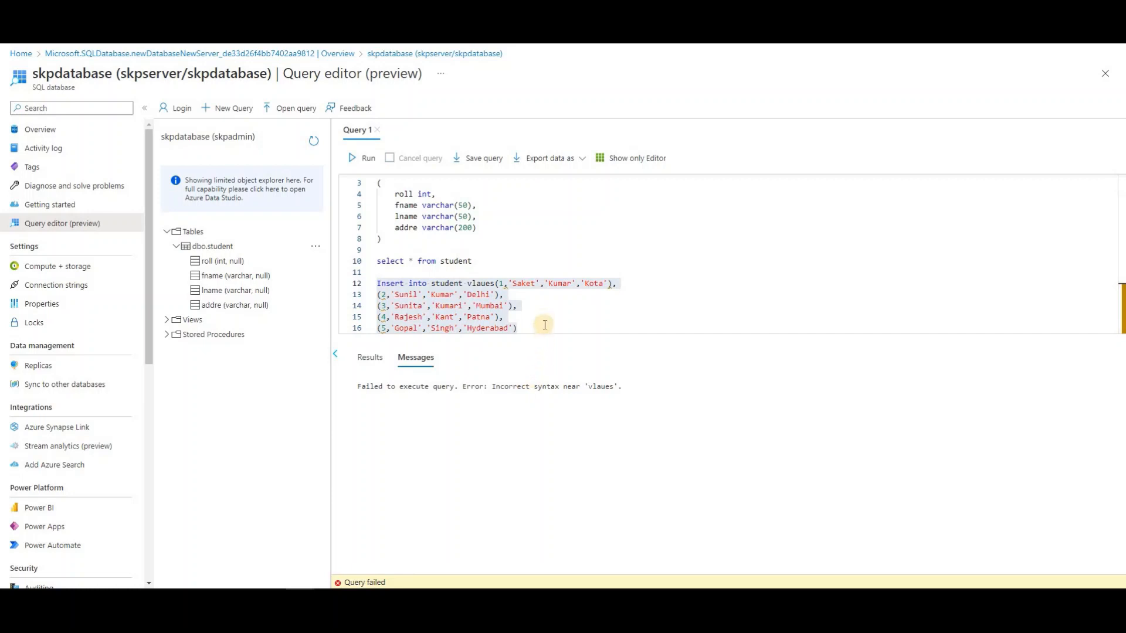
pyautogui.click(472, 283)
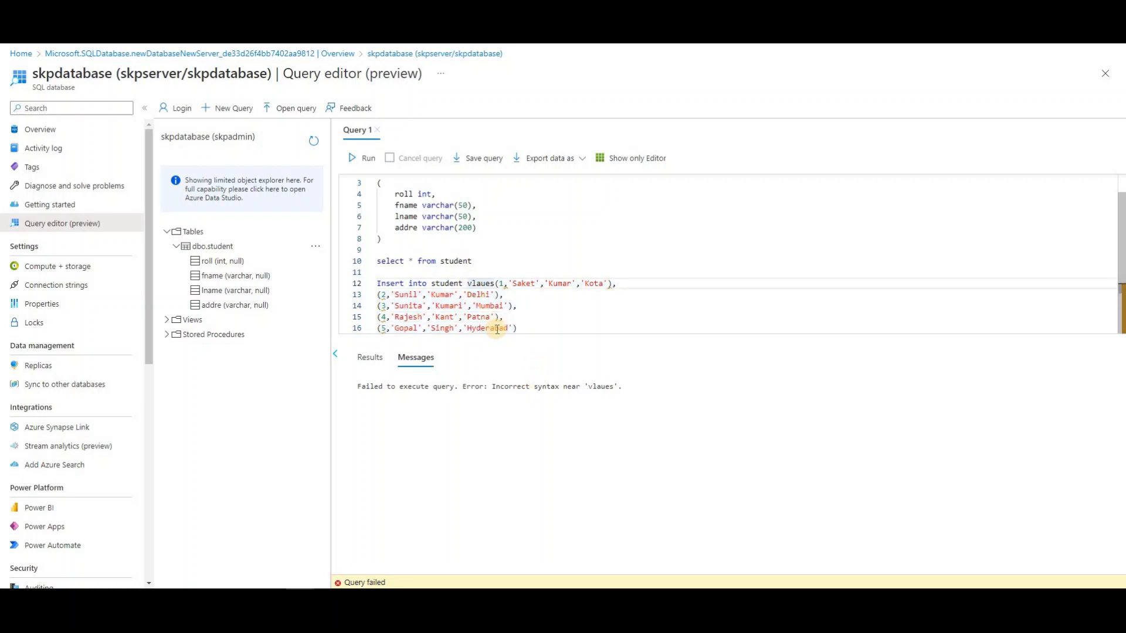
pyautogui.write('va')
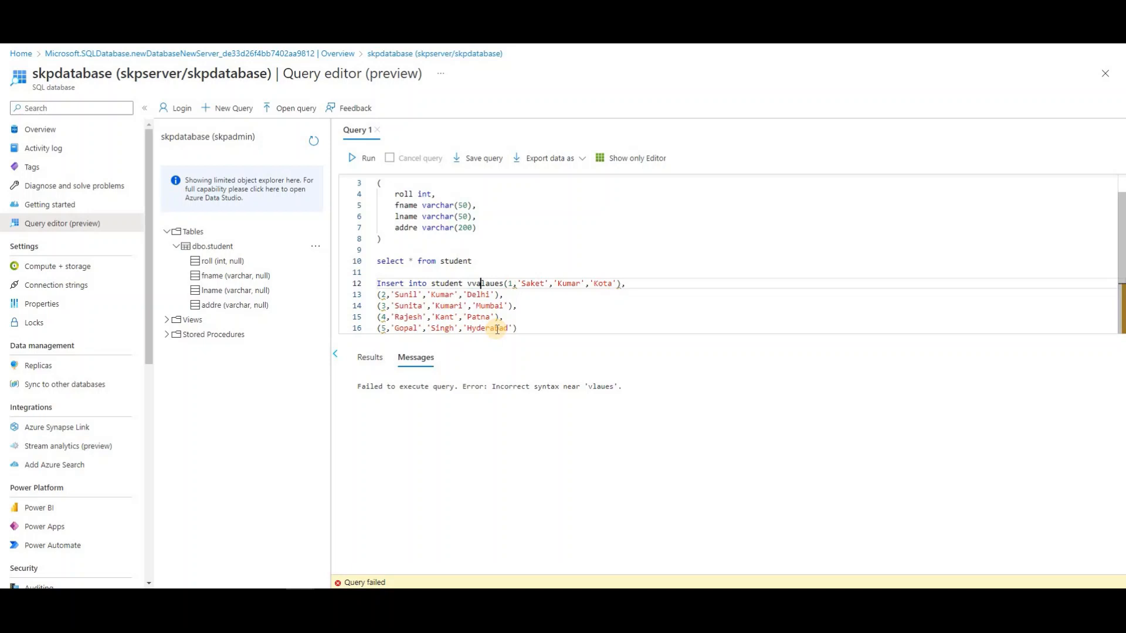
pyautogui.press('BackSpace')
pyautogui.press('BackSpace')
pyautogui.write('a')
pyautogui.press('Right')
pyautogui.press('Right')
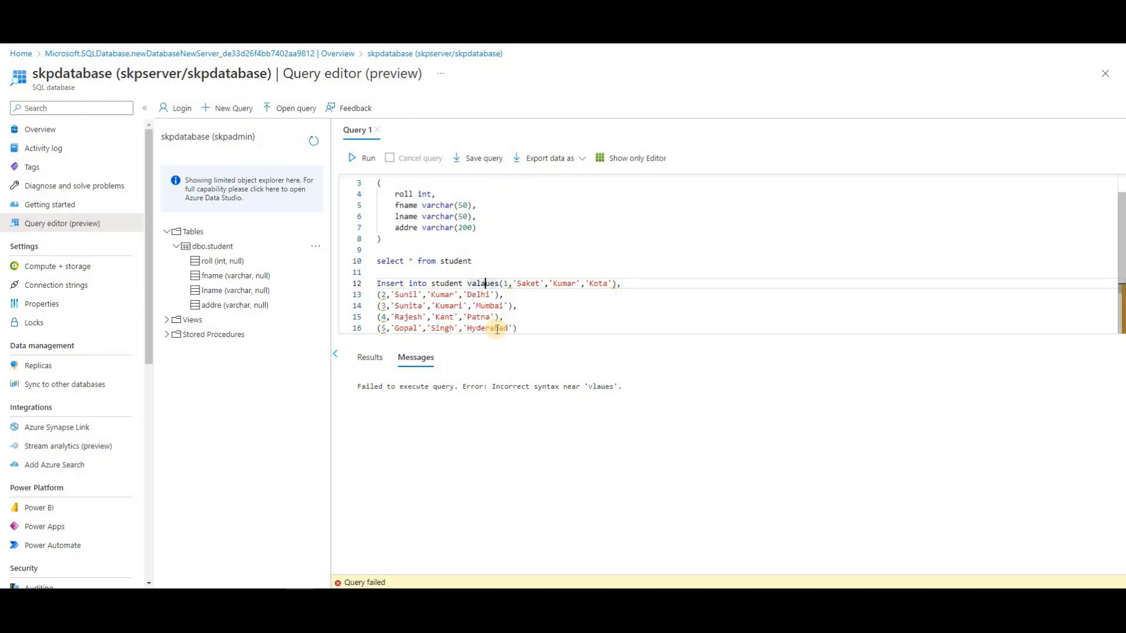
pyautogui.press('BackSpace')
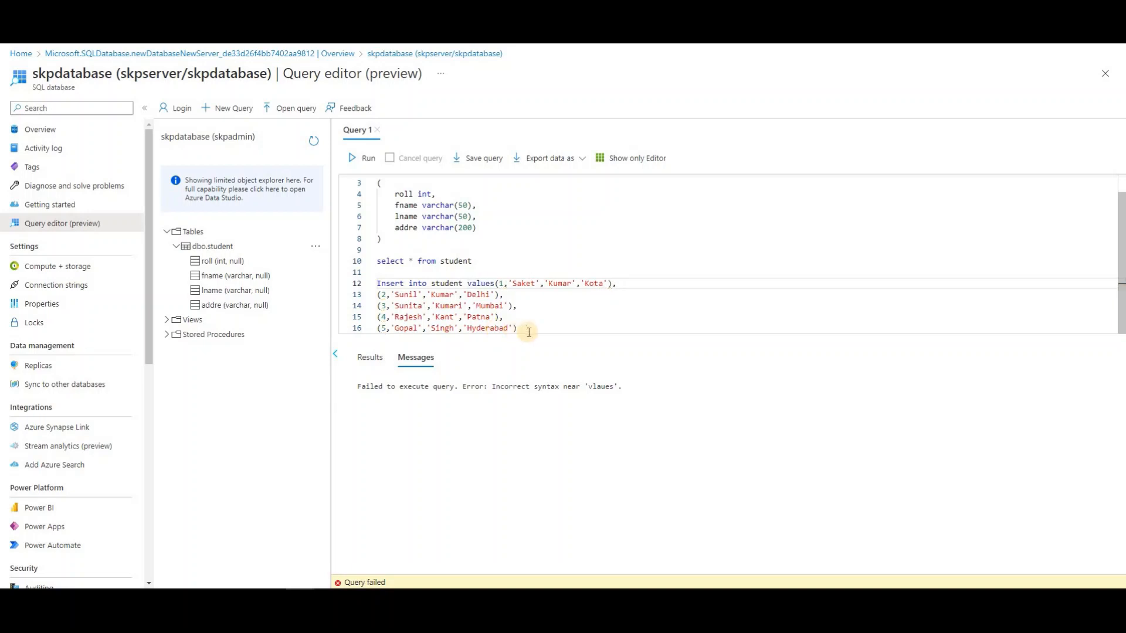
# Run the corrected INSERT for five rows, then run 'select * from student' to list them
pyautogui.moveTo(528, 332); pyautogui.dragTo(377, 283)
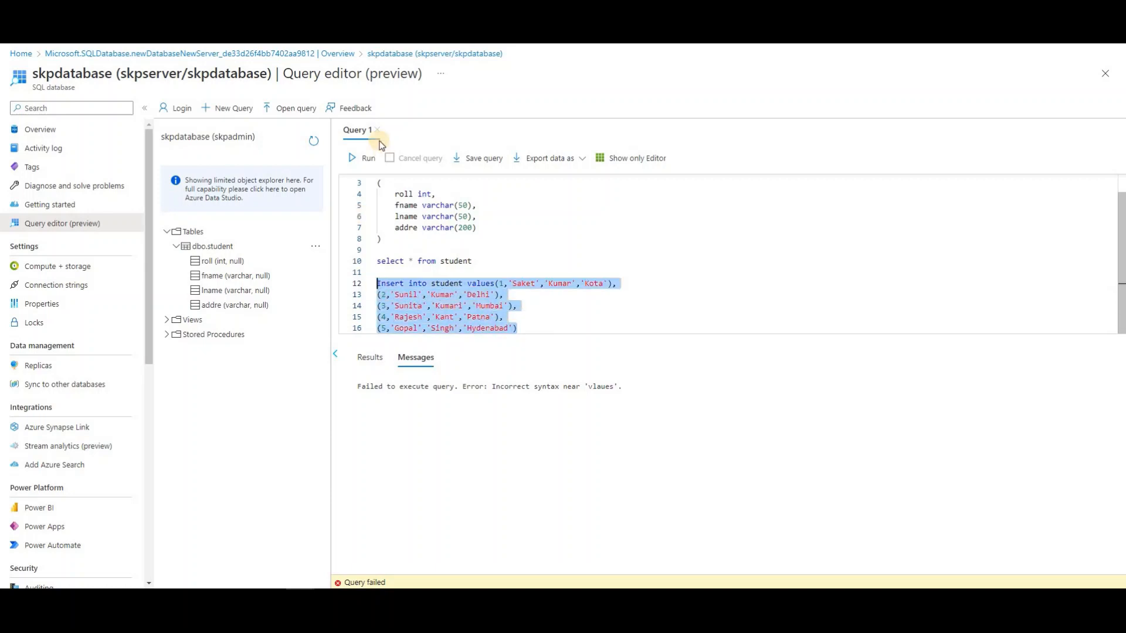
pyautogui.click(365, 157)
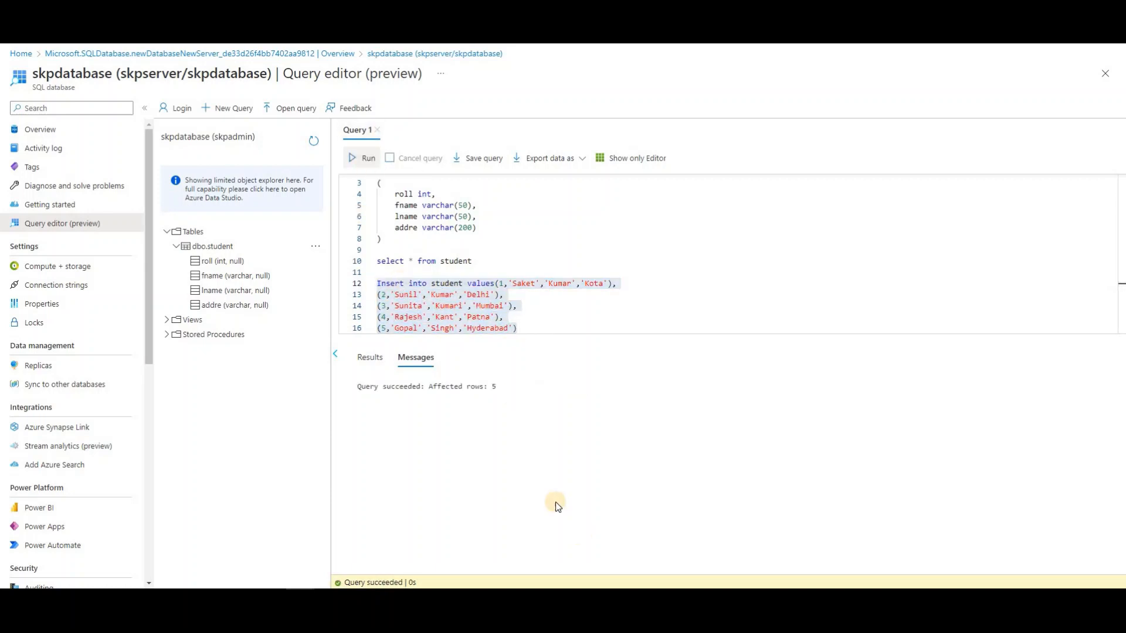
pyautogui.click(535, 307)
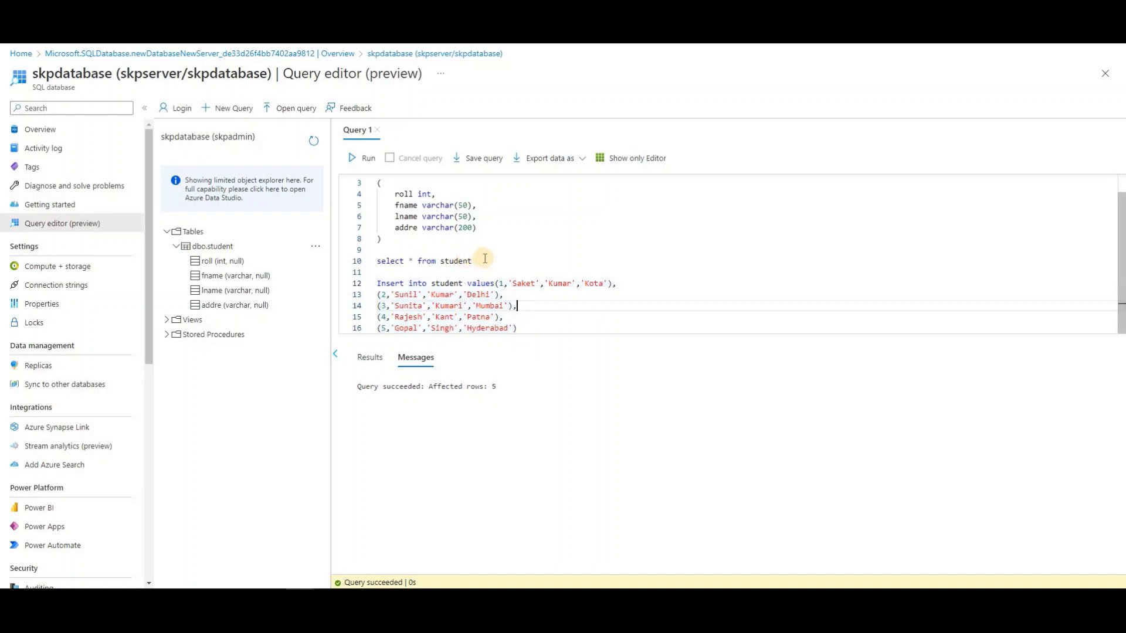
pyautogui.click(485, 259)
pyautogui.keyDown('shift'); pyautogui.click(375, 262); pyautogui.keyUp('shift')
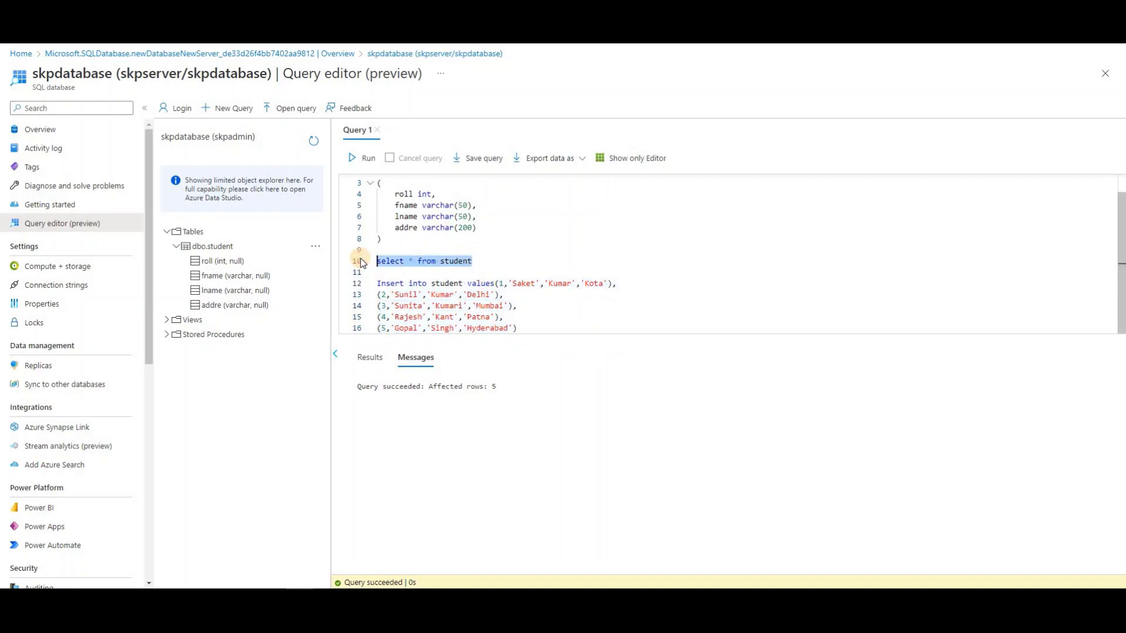
pyautogui.click(372, 163)
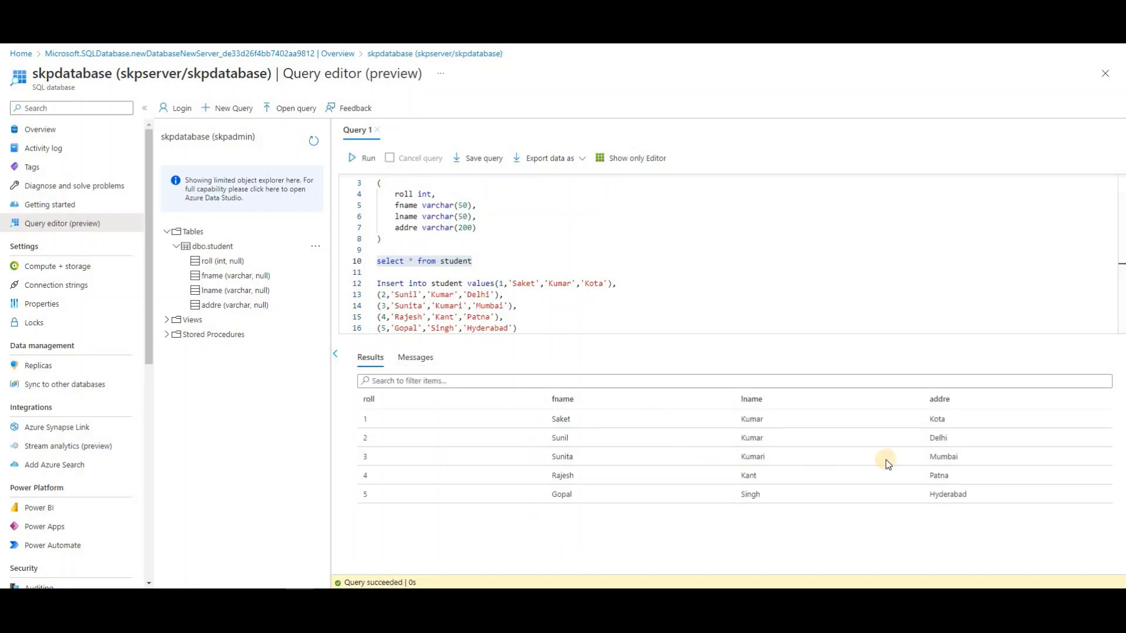